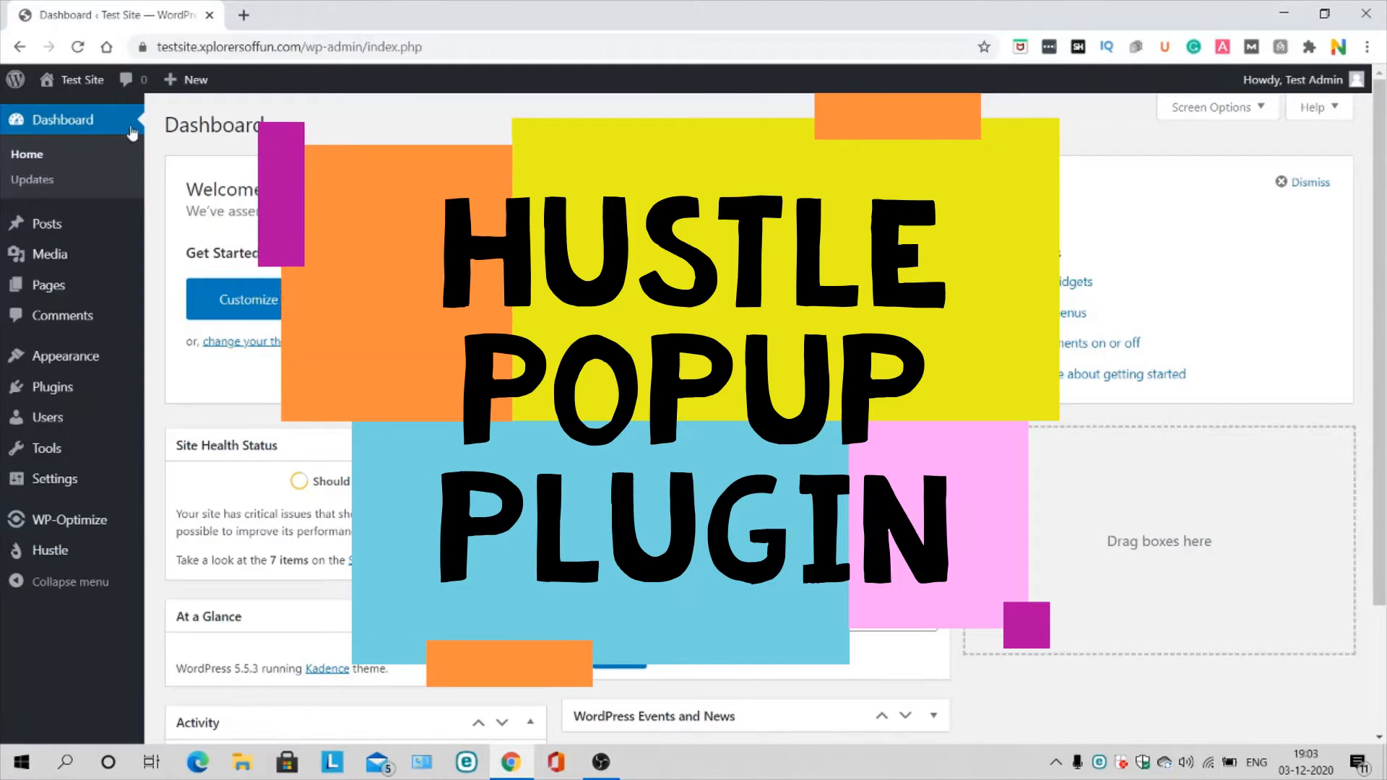
Step: Search the plugin directory for 'hustle', confirm it is active, and open Hustle's dashboard
mouse_move(83, 450)
mouse_move(50, 396)
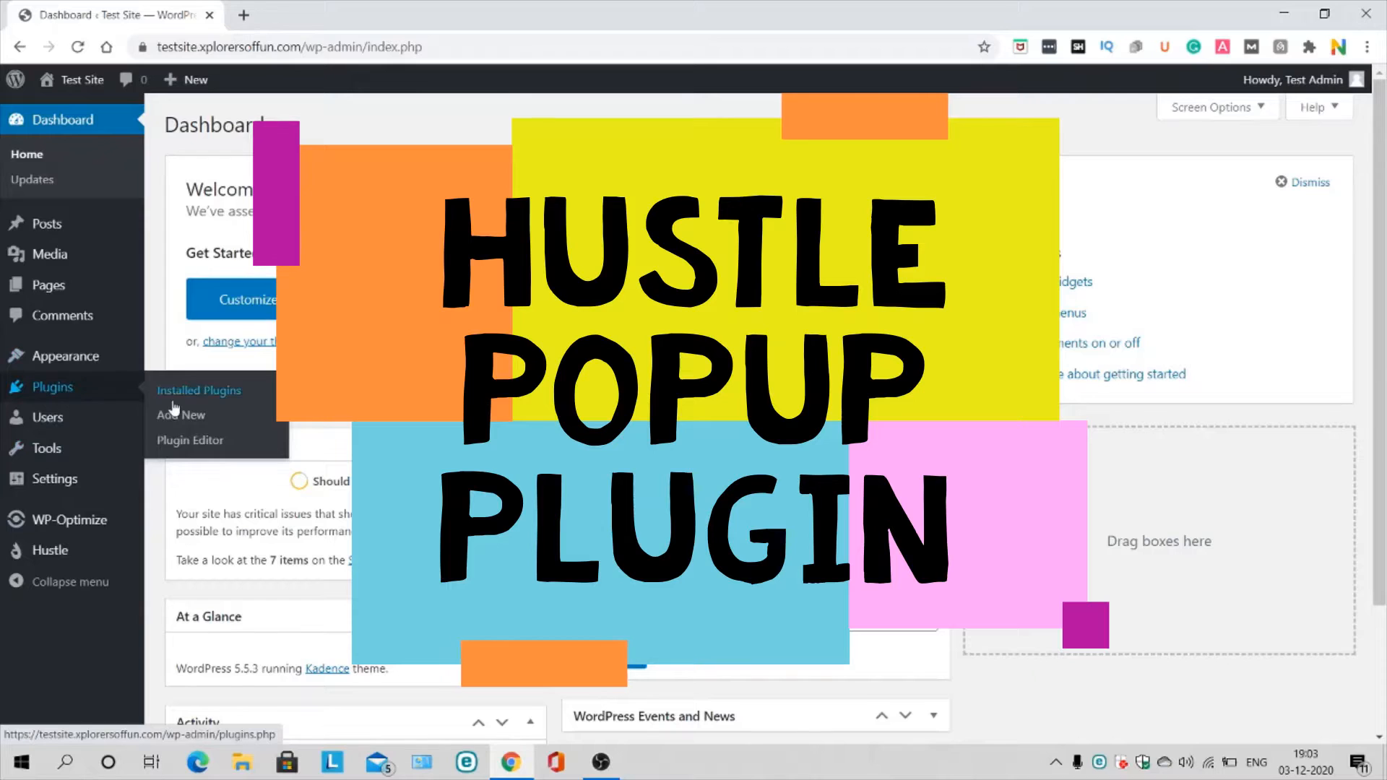
left_click(195, 422)
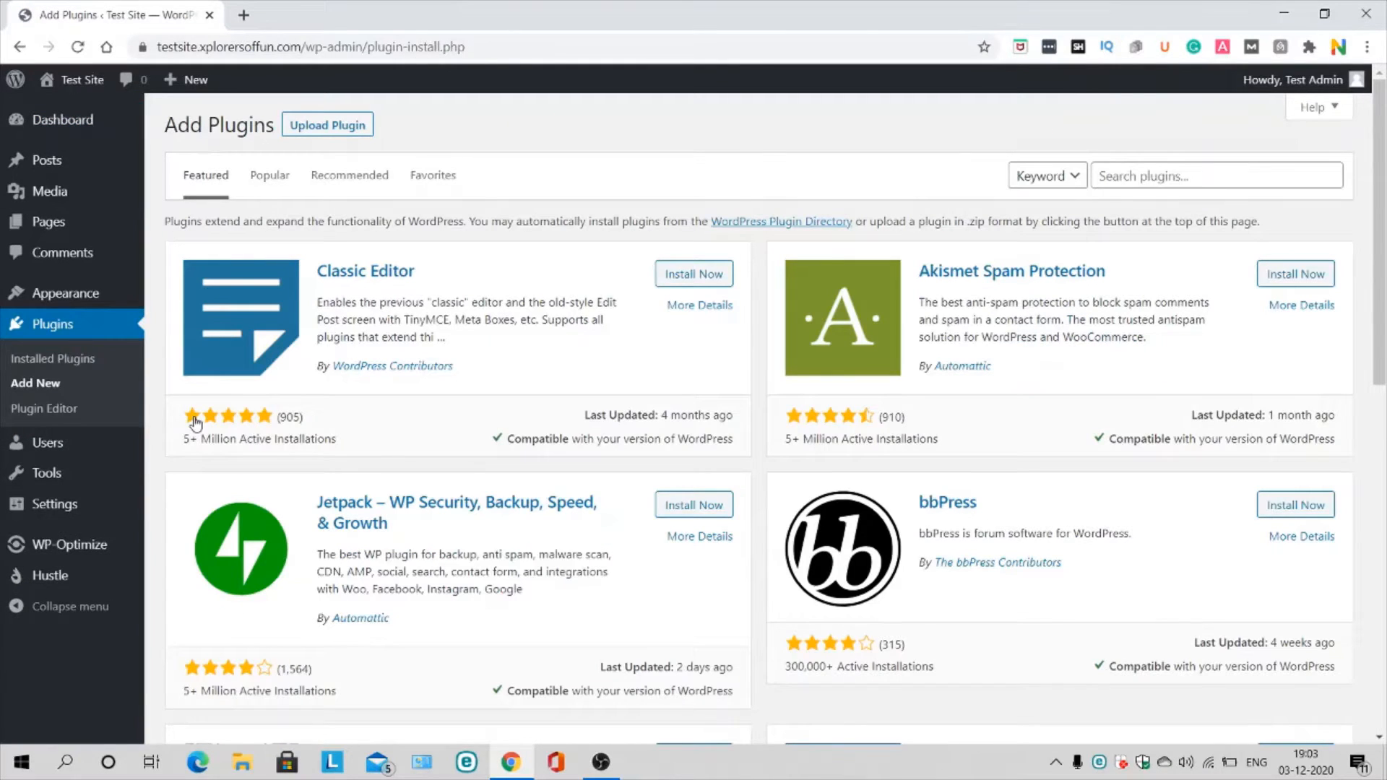
left_click(1152, 175)
type("hust")
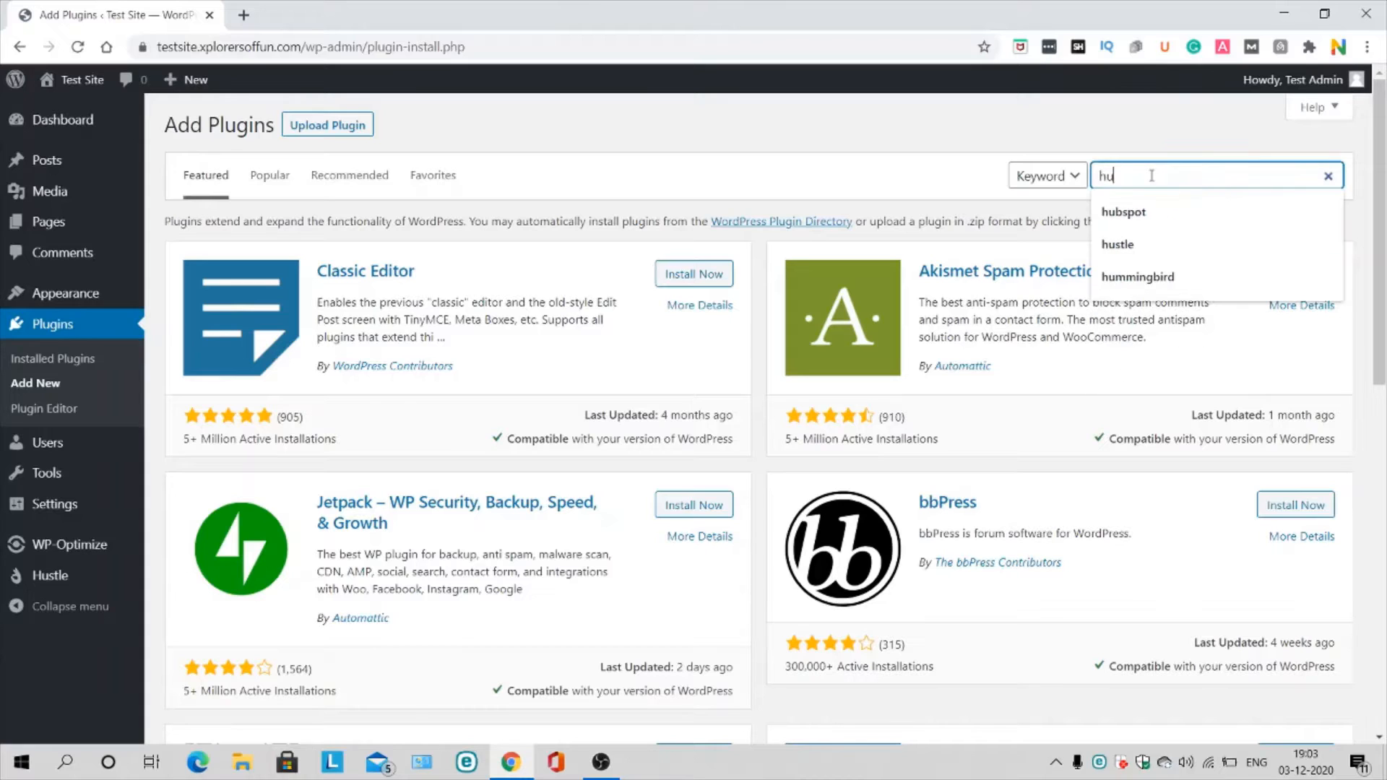
type("le")
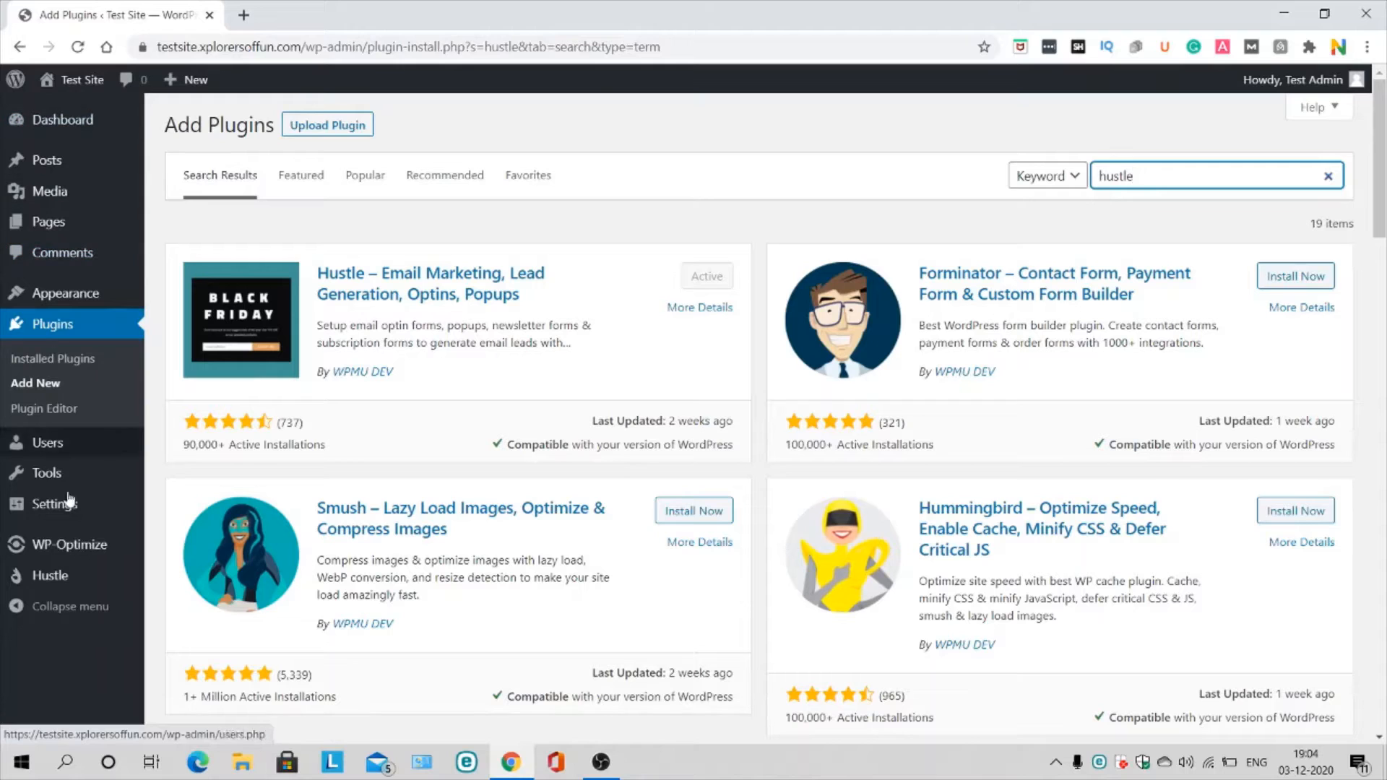
mouse_move(58, 578)
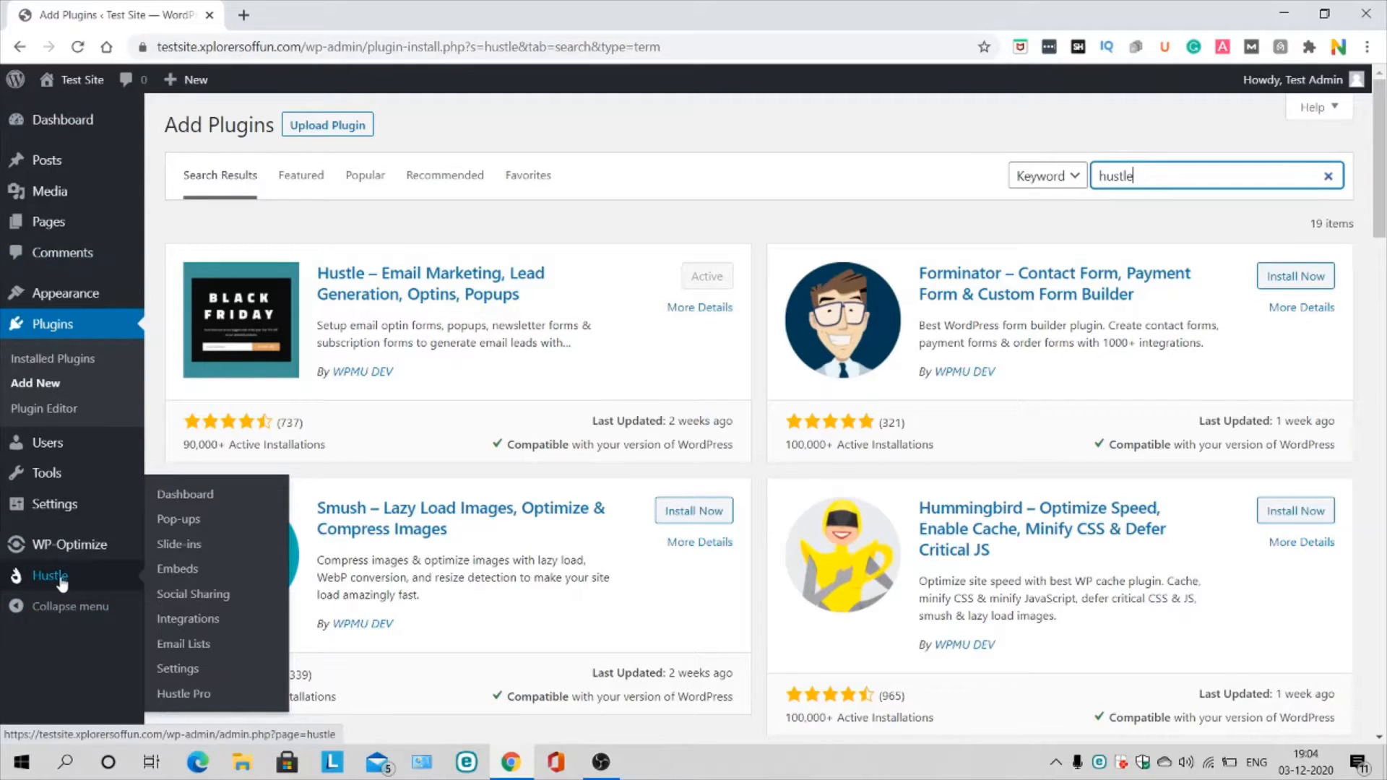
left_click(185, 497)
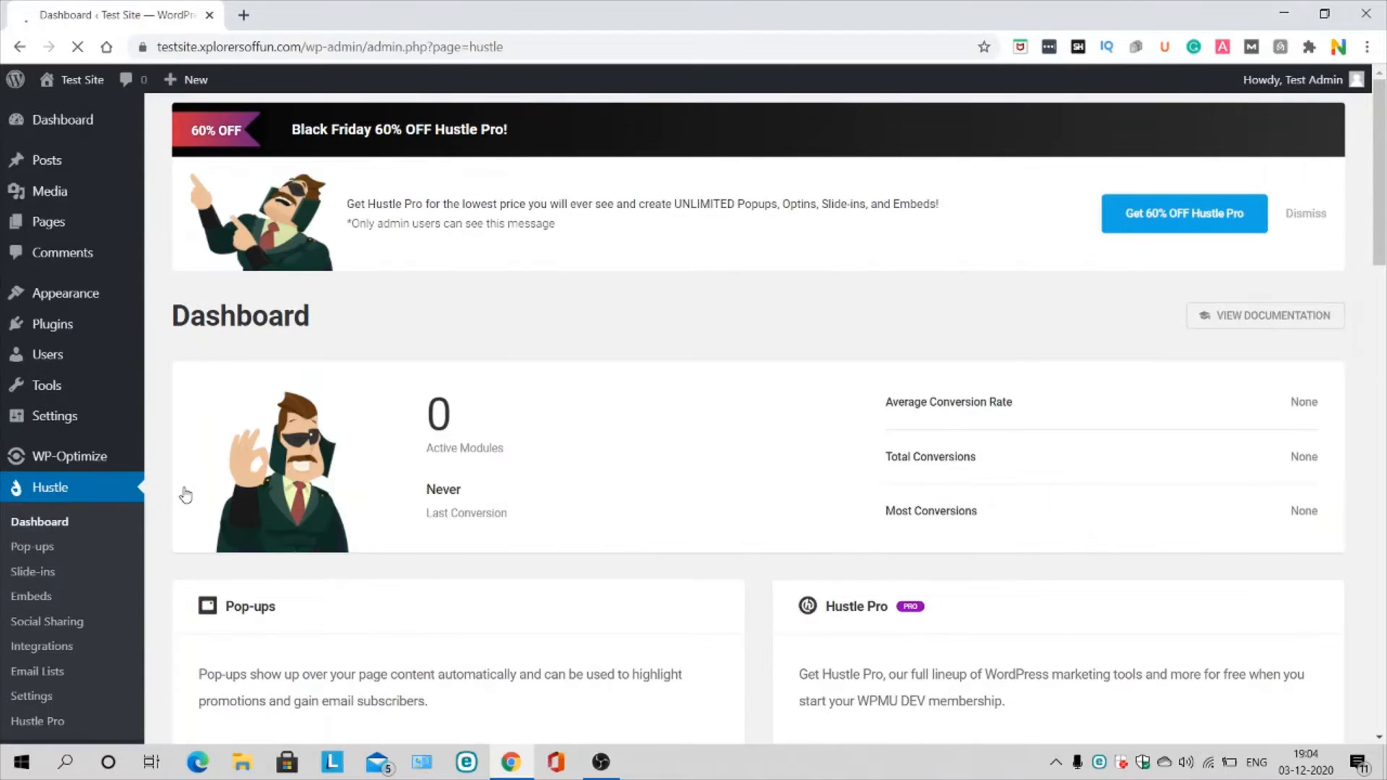
Step: Scroll through the Hustle dashboard's Pop-ups, Embeds, Slide-ins and Social Shares cards
scroll(625, 424, "down", 5)
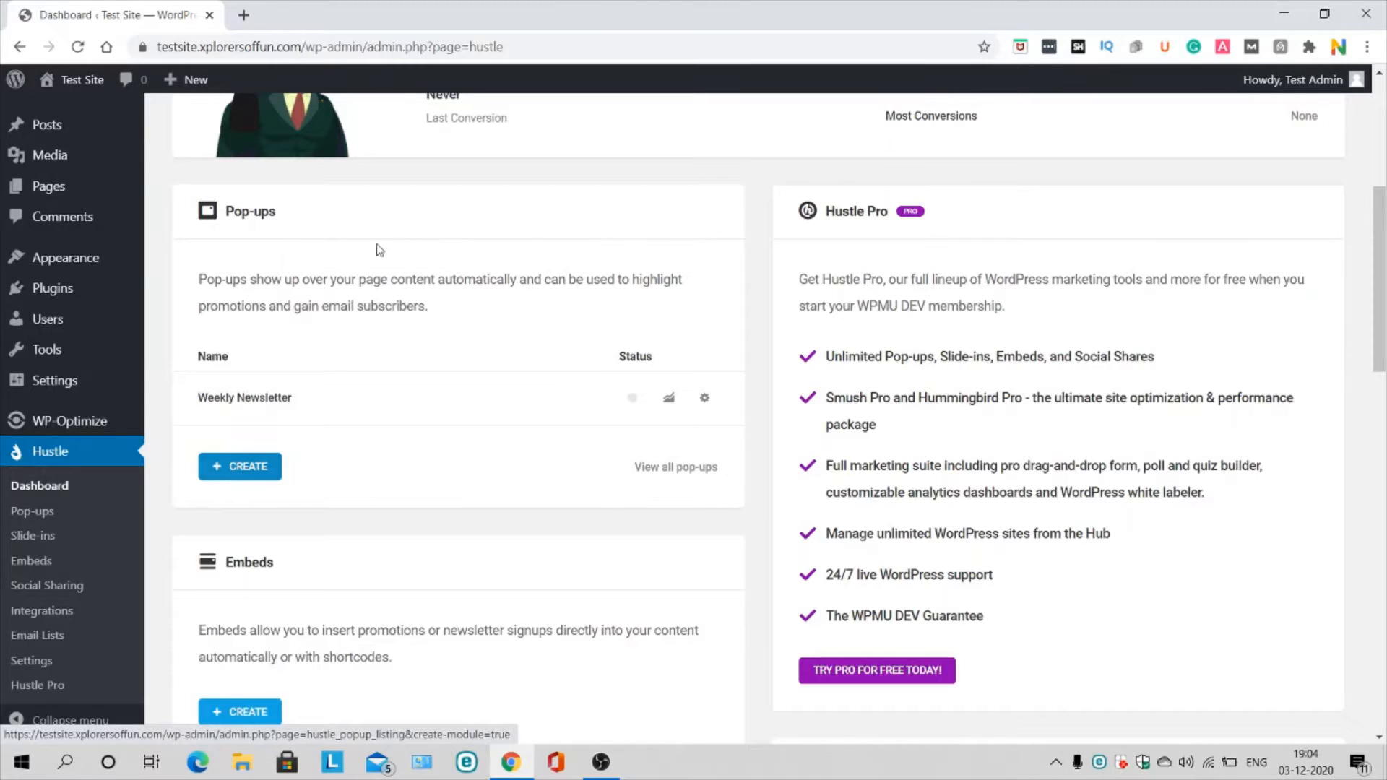
scroll(402, 223, "down", 5)
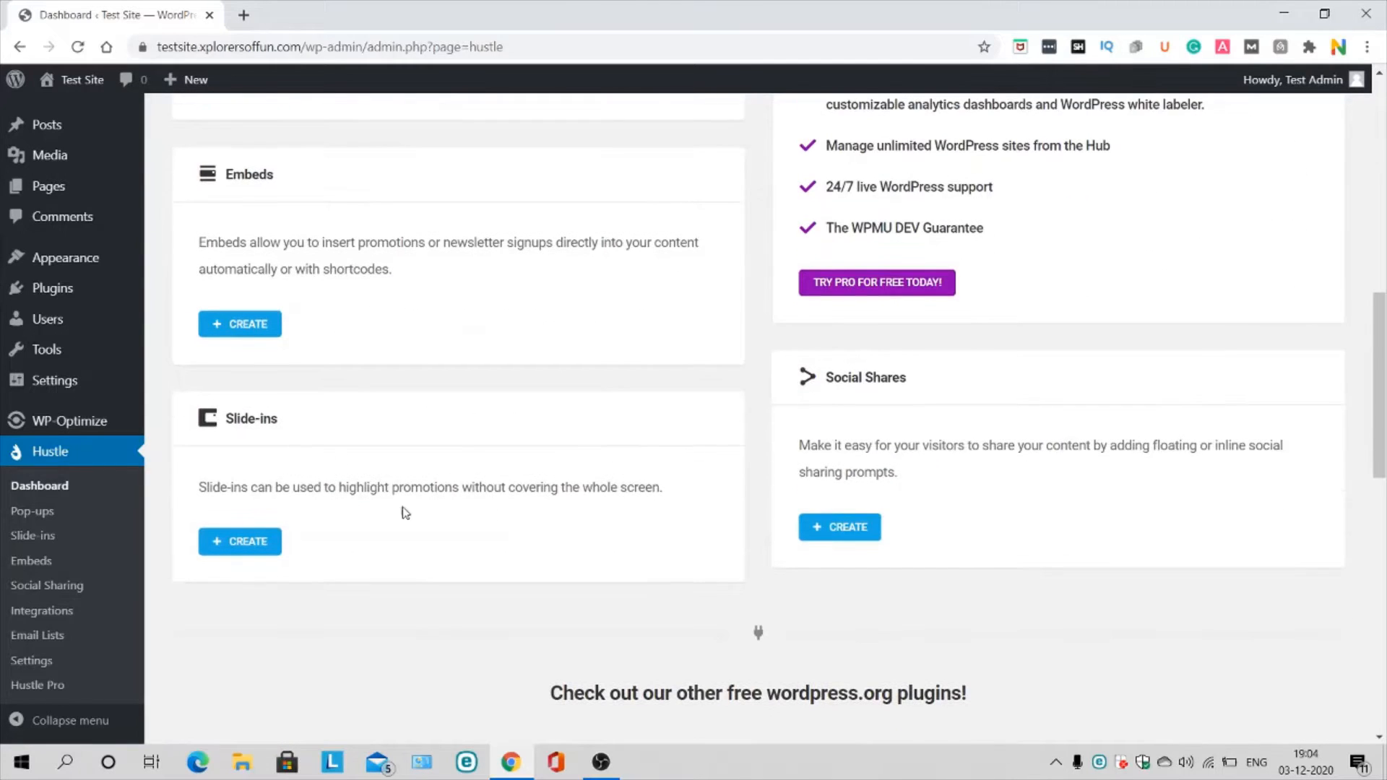
scroll(1029, 390, "up", 5)
scroll(1032, 391, "up", 3)
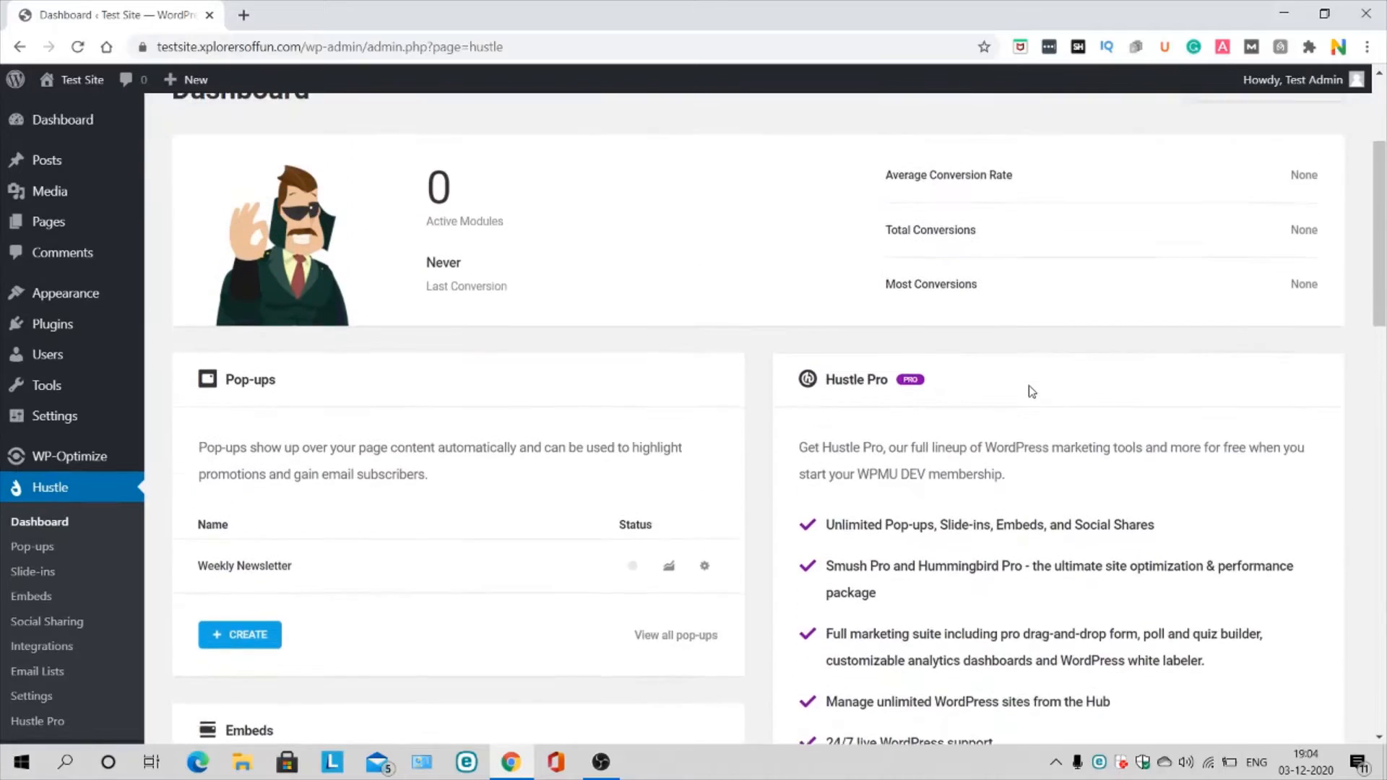
scroll(548, 325, "down", 2)
Step: Create a new email opt-in pop-up named 'Test'
left_click(242, 515)
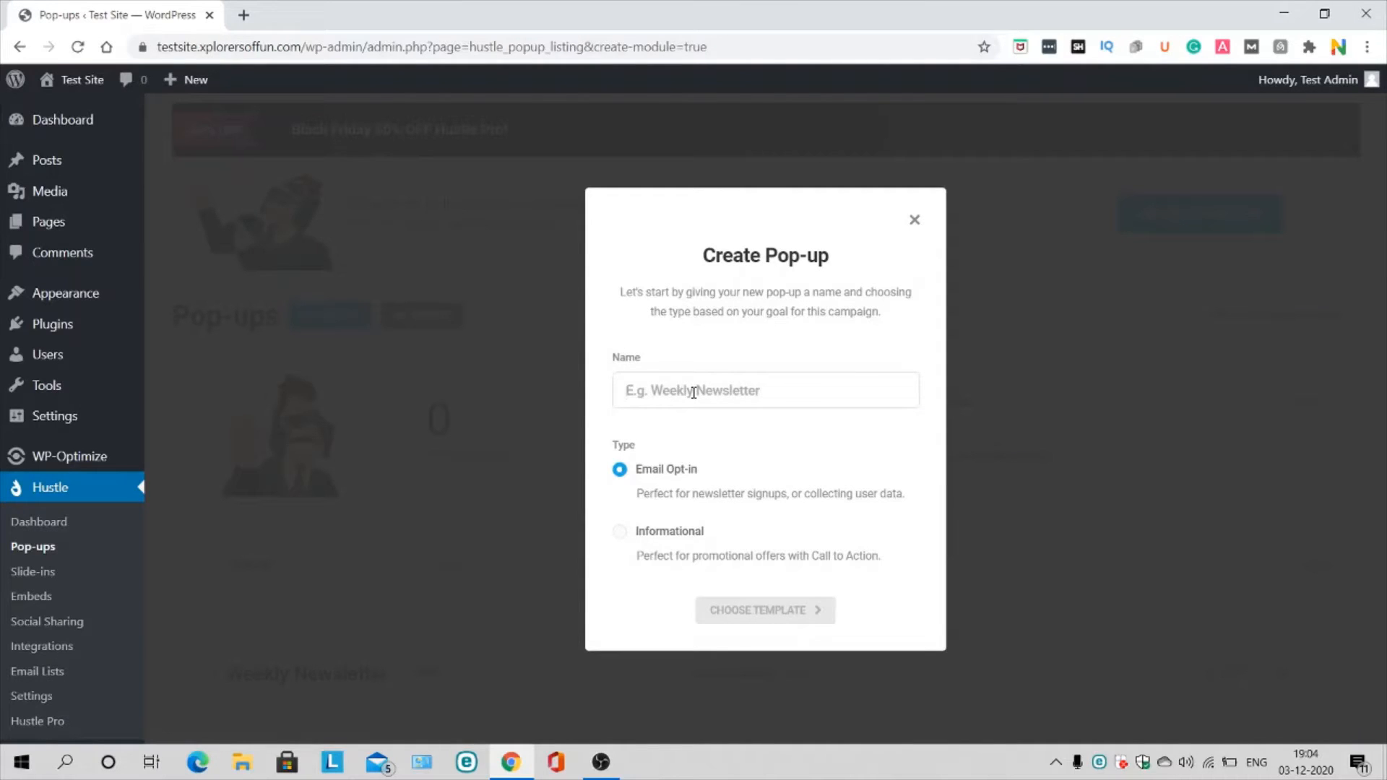
type("Test")
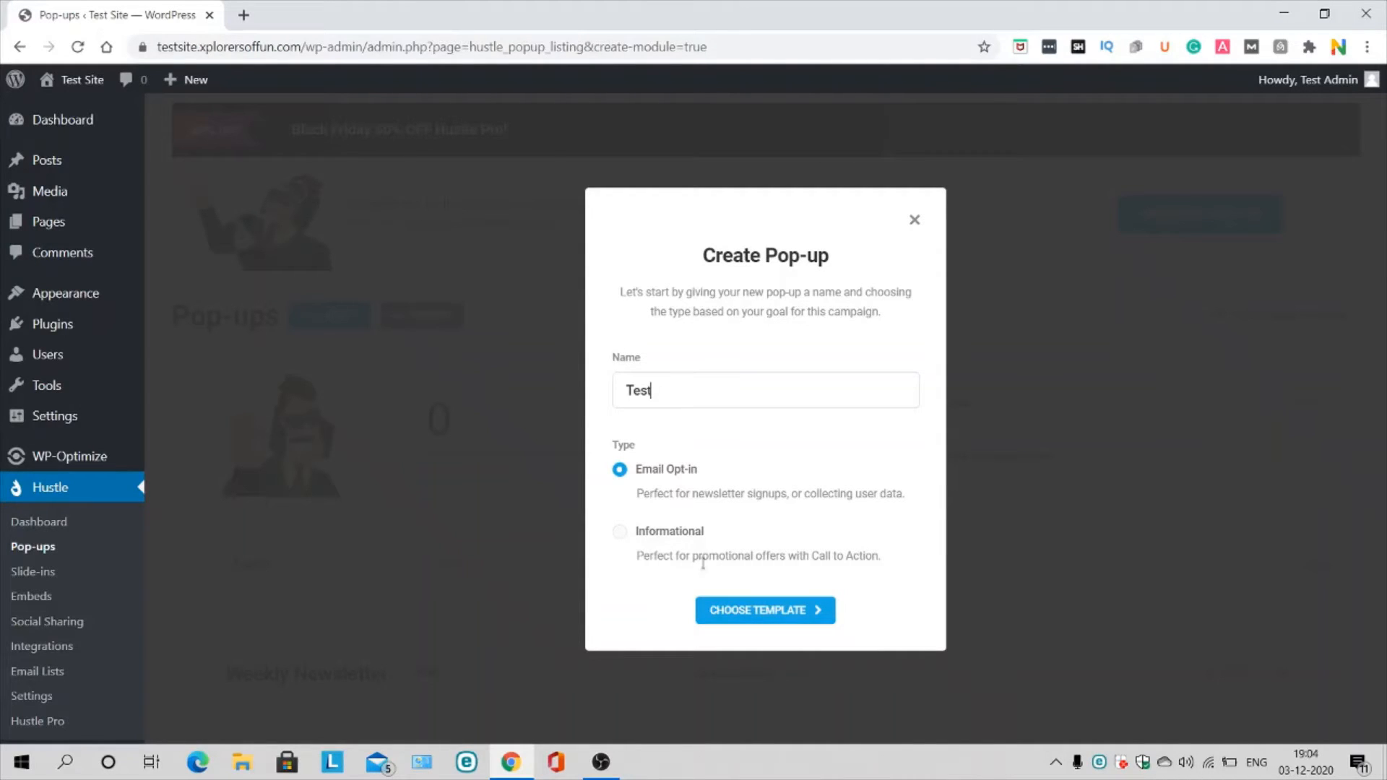
left_click(790, 609)
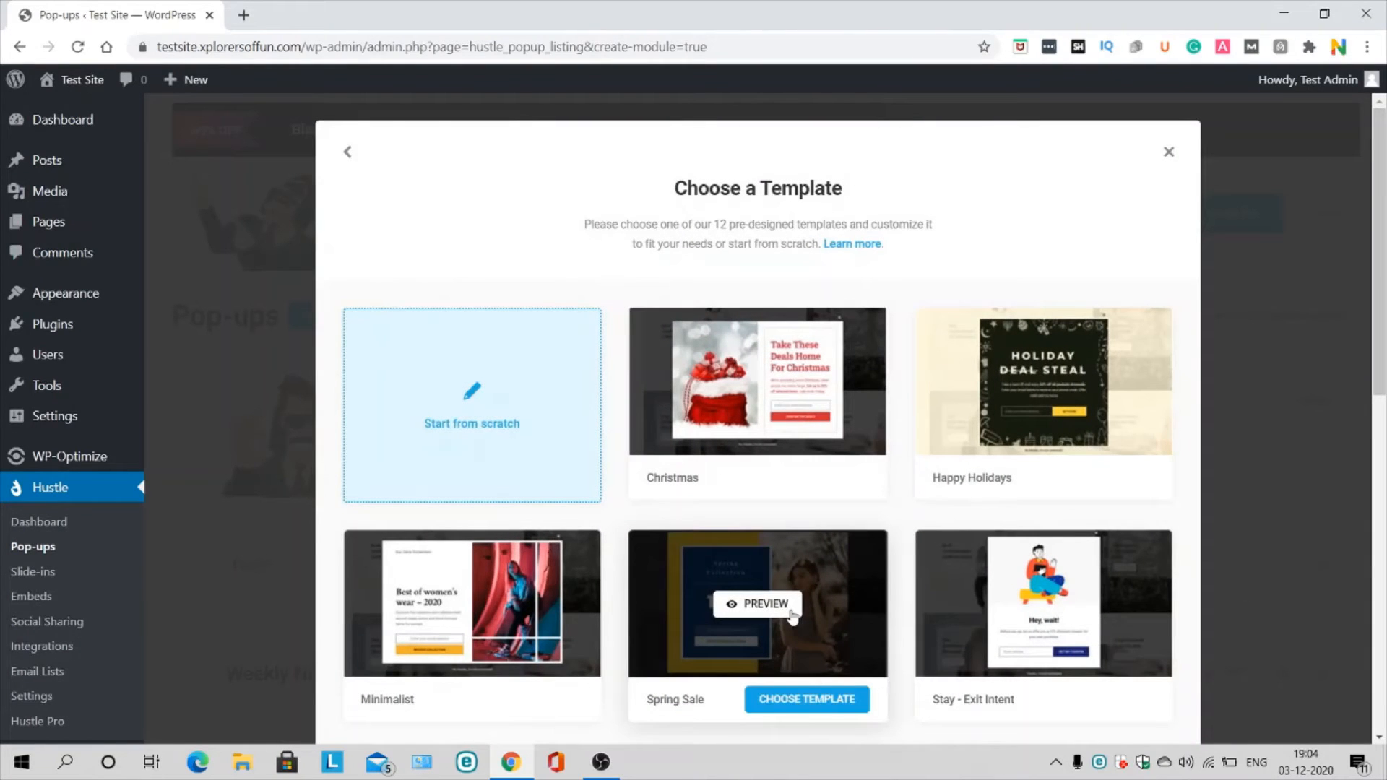
Step: Browse the pre-designed templates and base the pop-up on Foodie
scroll(751, 404, "down", 4)
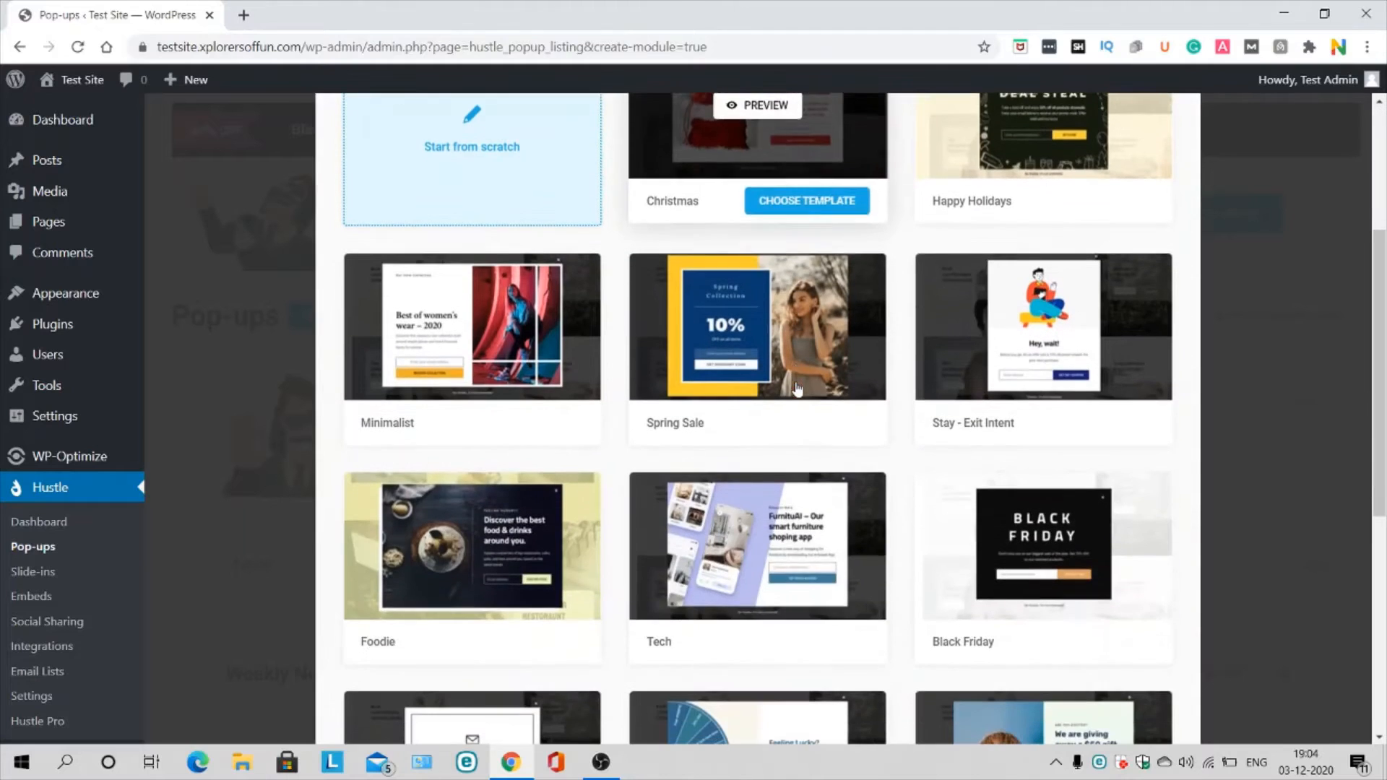
scroll(564, 618, "down", 7)
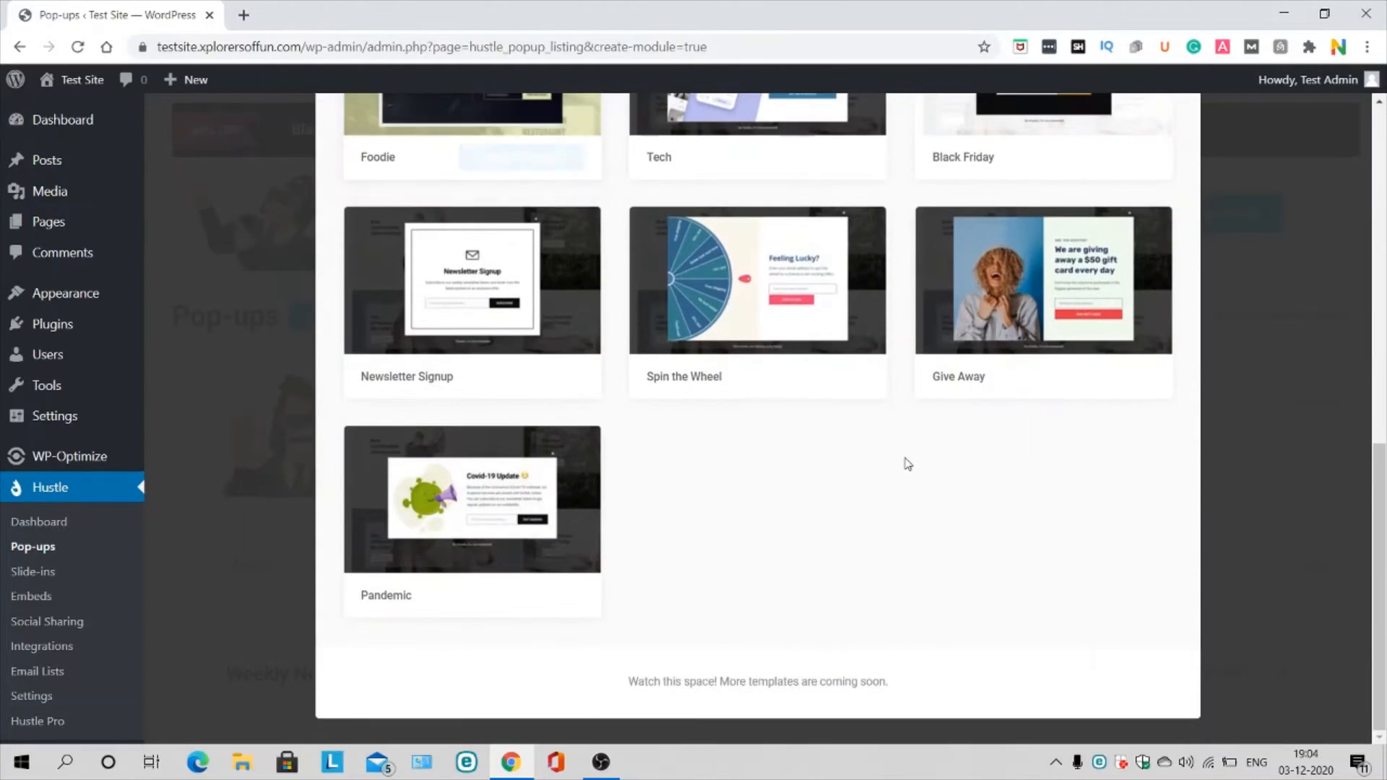
scroll(908, 463, "up", 10)
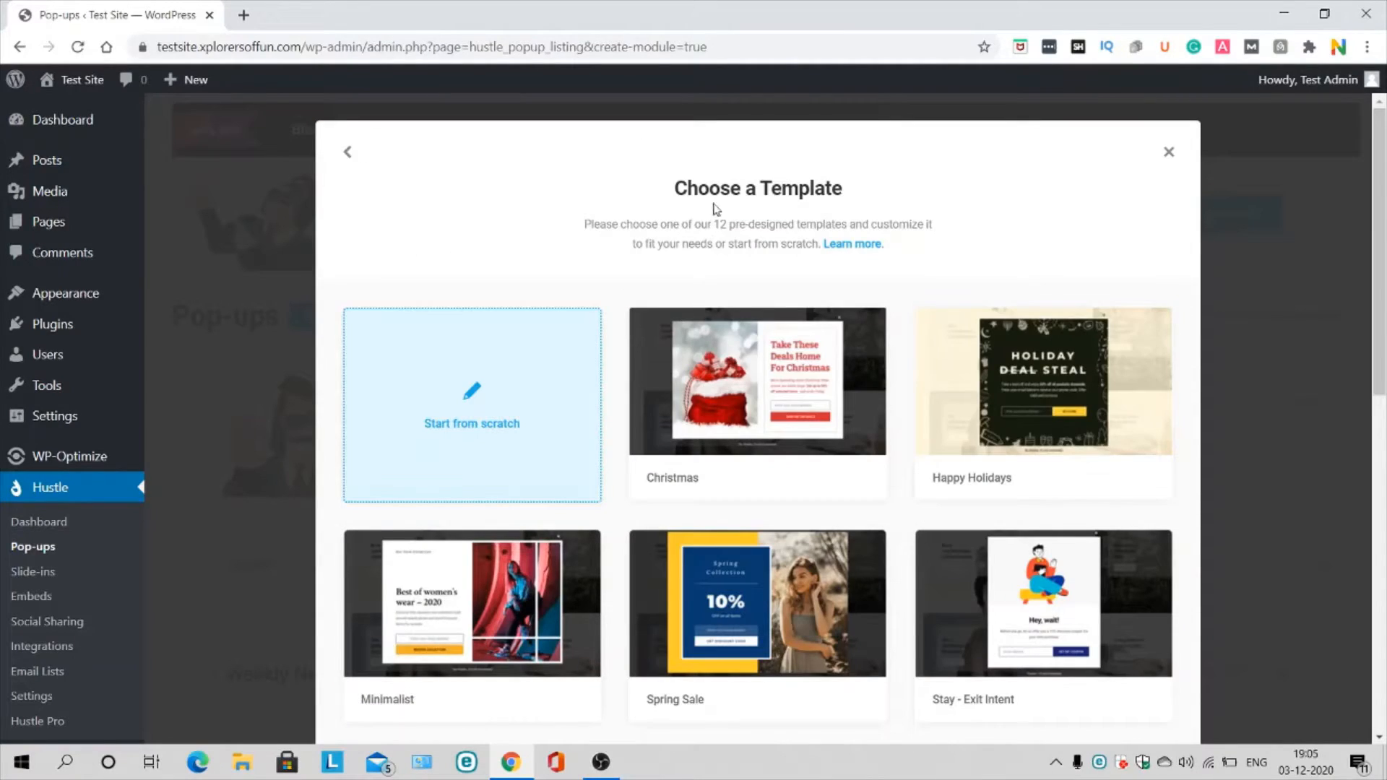
scroll(980, 303, "down", 1)
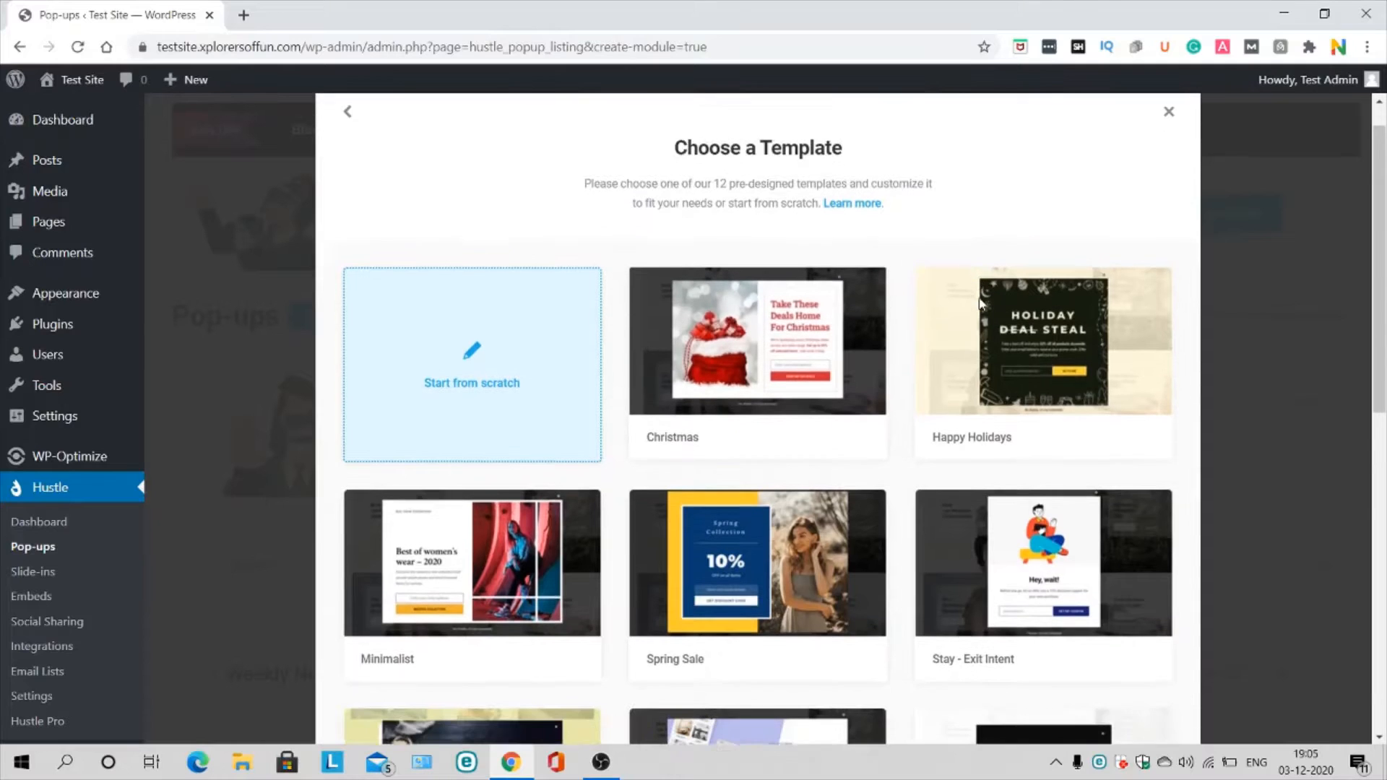
scroll(980, 303, "down", 3)
scroll(665, 263, "down", 2)
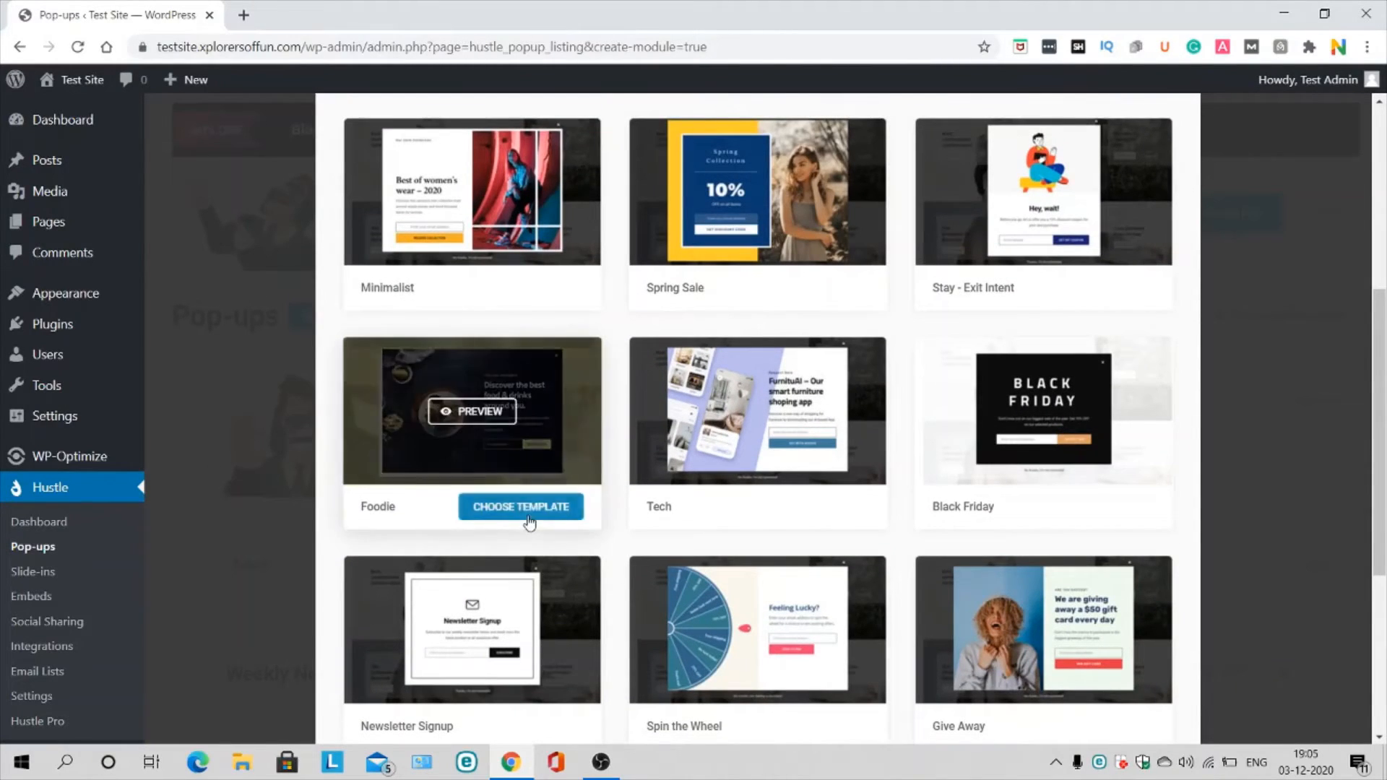
left_click(530, 522)
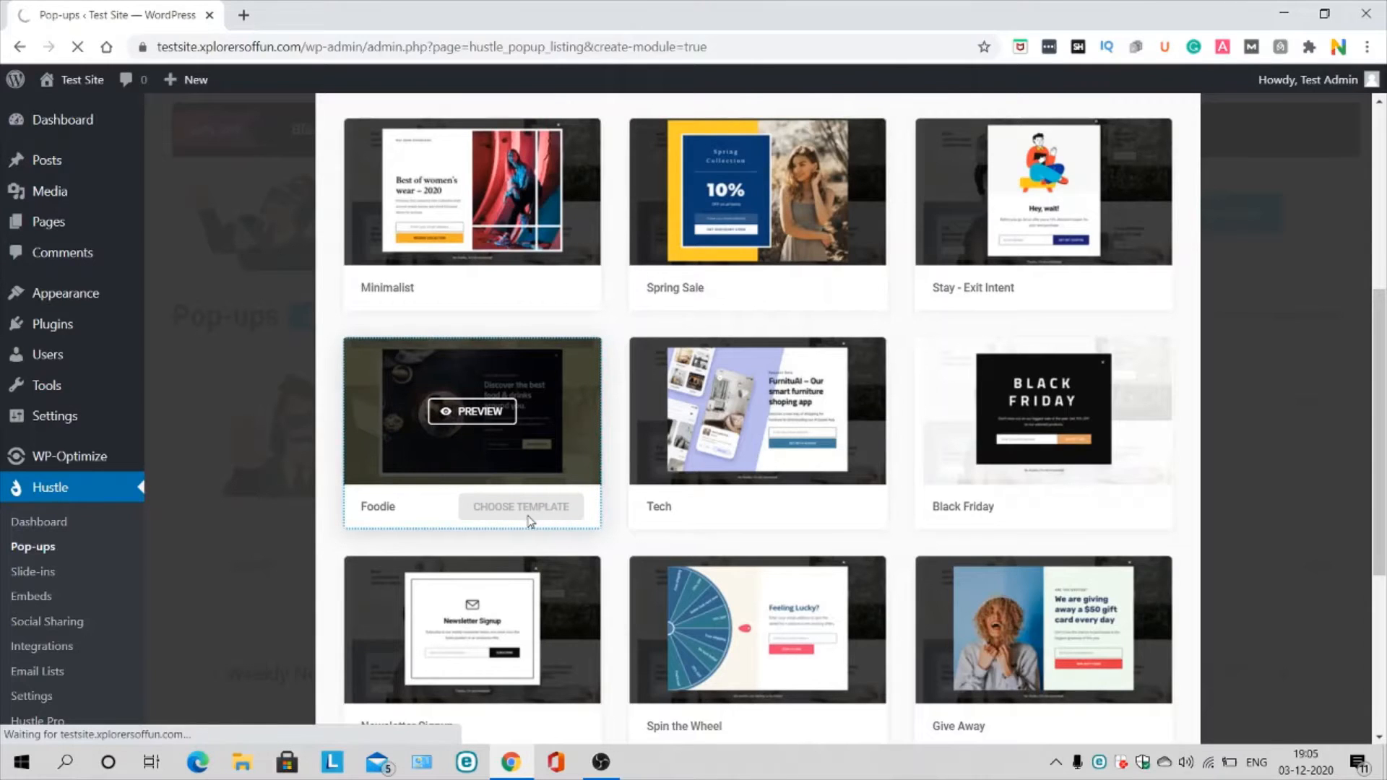
Step: Review the draft's Foodie content, including subtitle, main text and background image, before moving to Emails
scroll(707, 475, "down", 3)
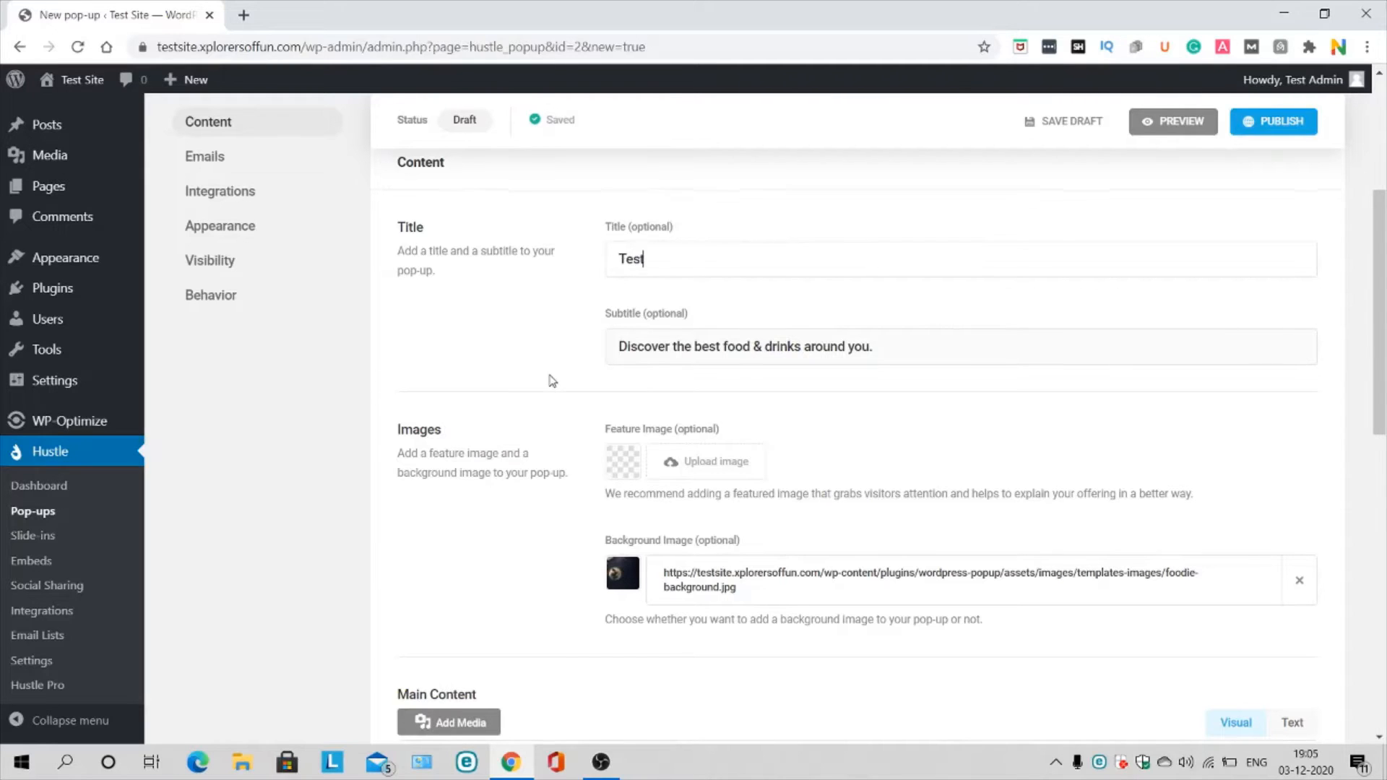
scroll(543, 391, "down", 4)
scroll(821, 603, "down", 3)
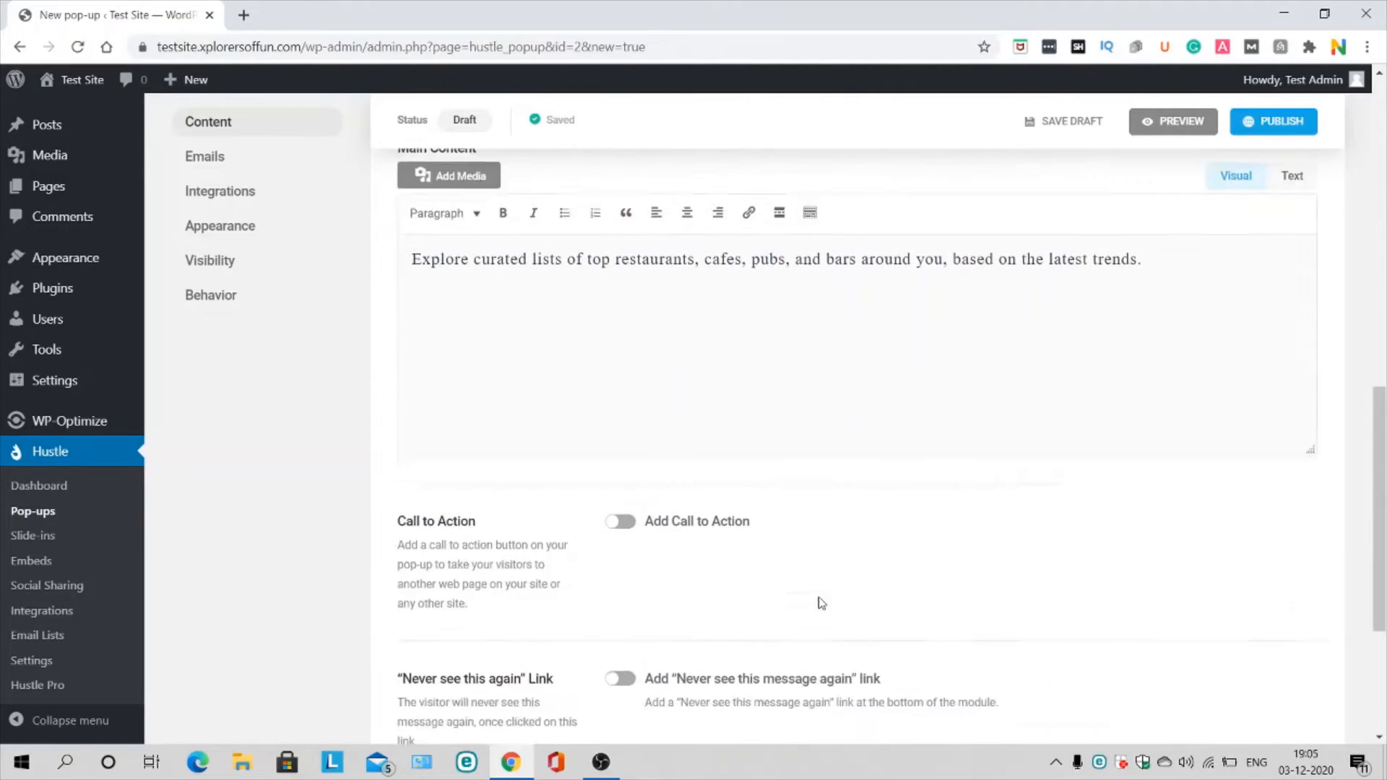
scroll(793, 413, "down", 3)
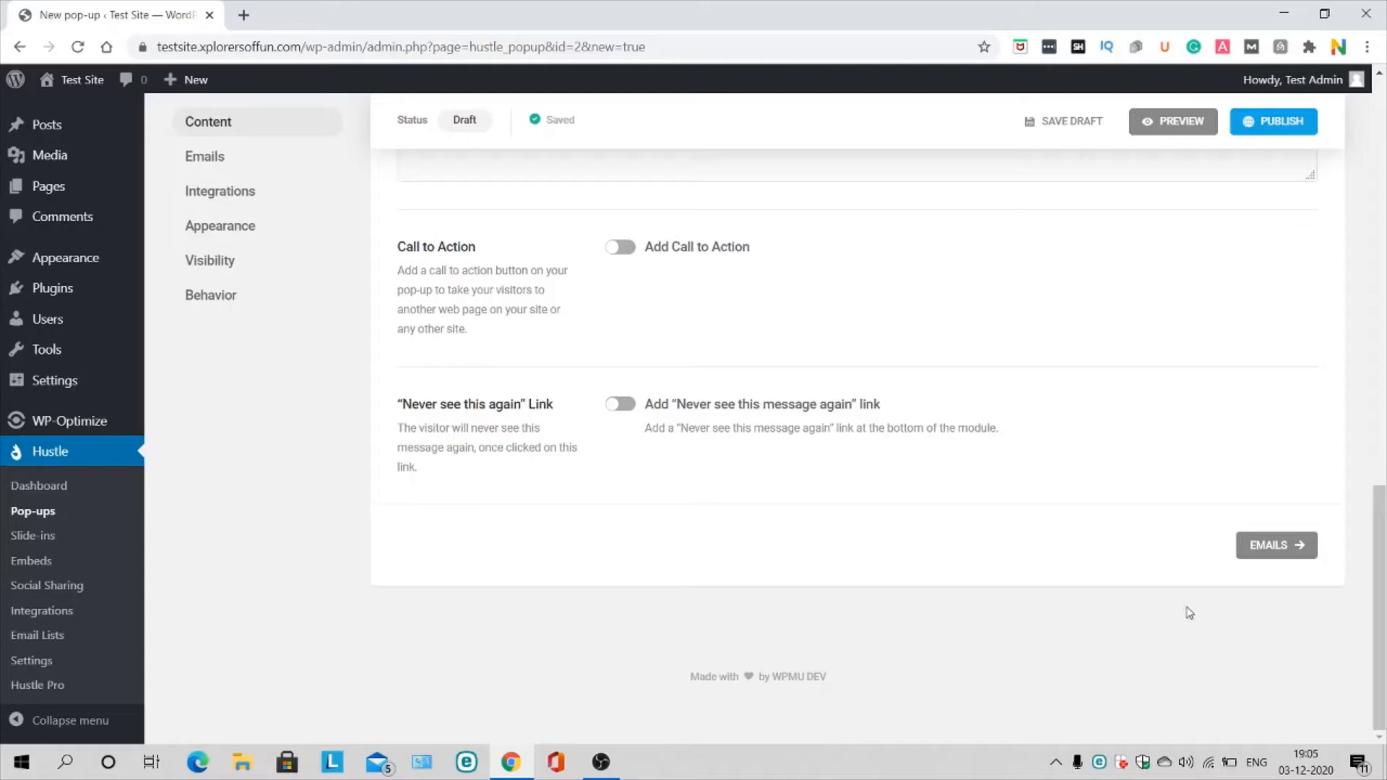
left_click(1272, 546)
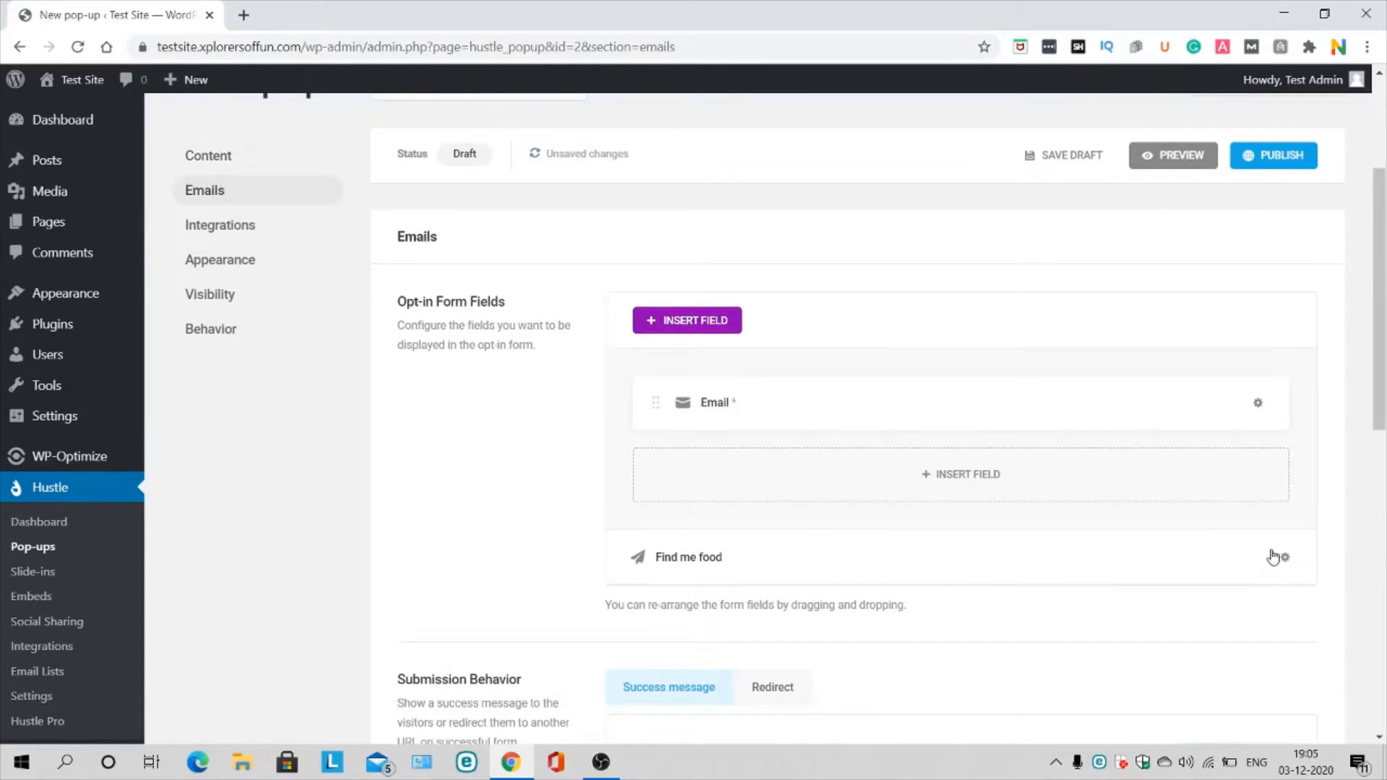
Step: Check the Redirect option, then keep showing a Success message after form submission
scroll(935, 539, "down", 1)
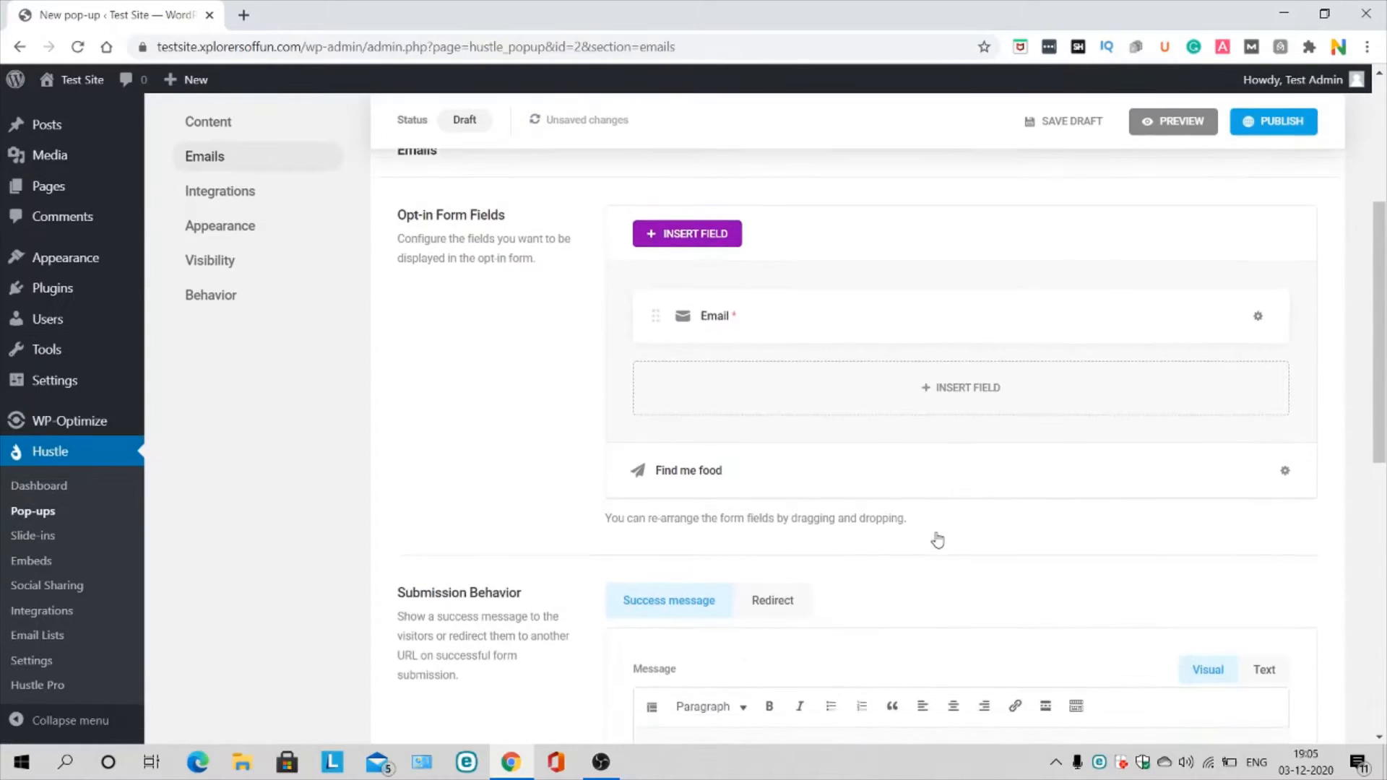
scroll(869, 365, "down", 5)
scroll(867, 365, "up", 3)
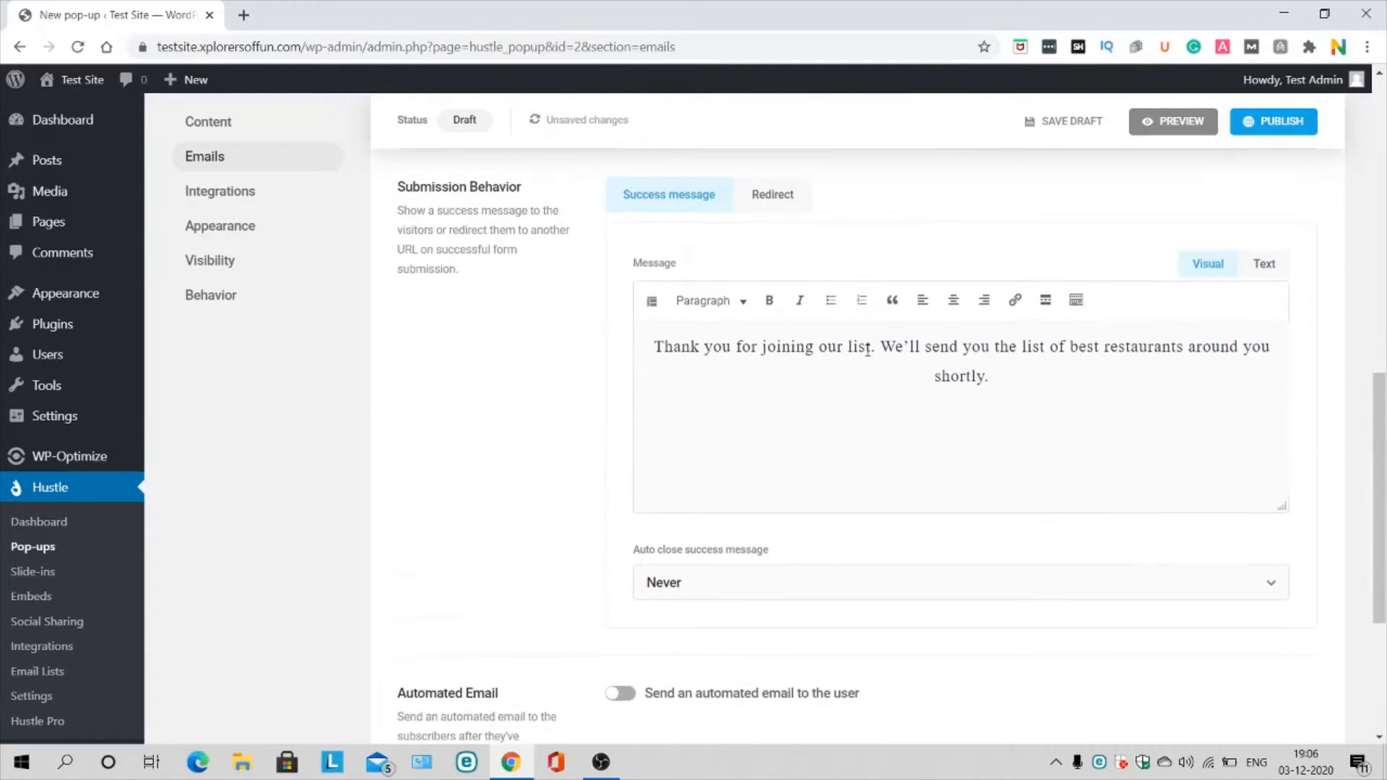
scroll(867, 365, "down", 2)
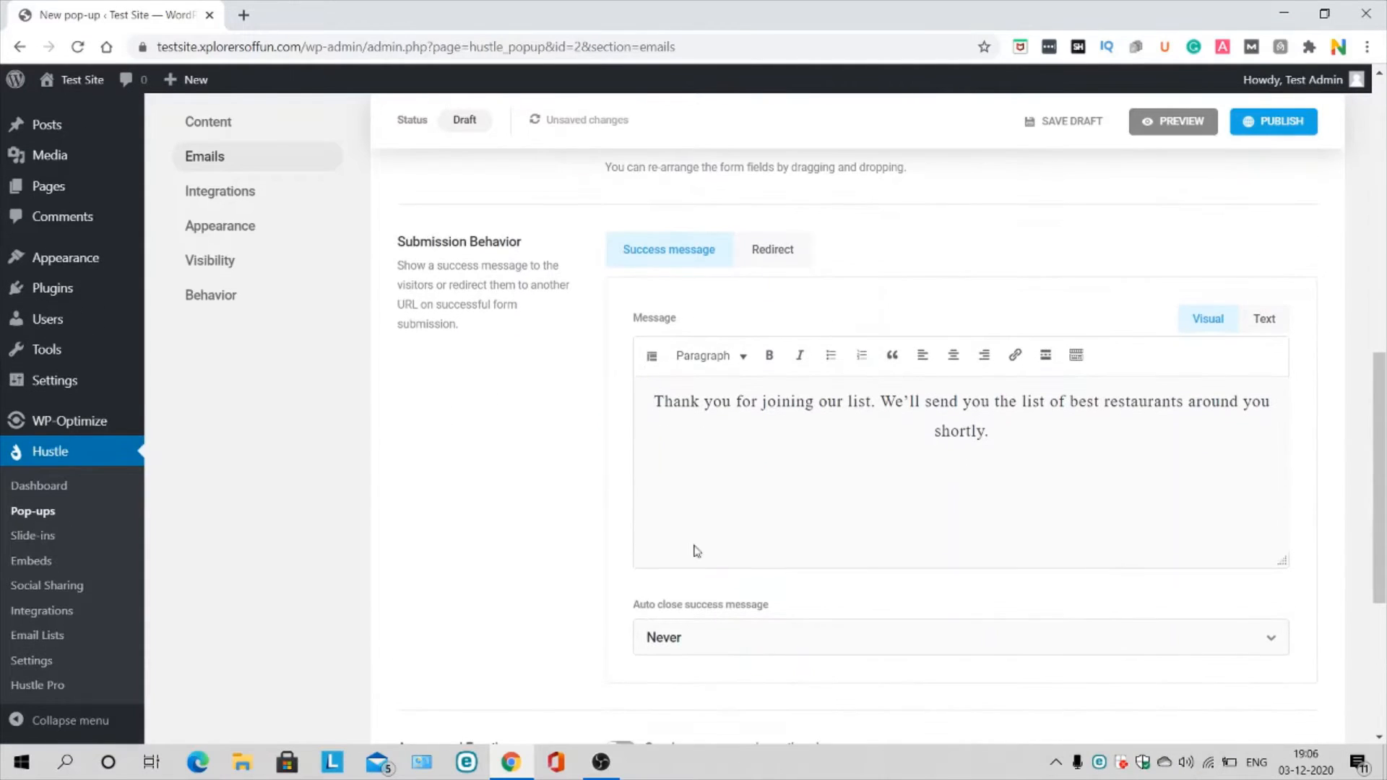
left_click(761, 271)
left_click(707, 271)
Step: Switch on the automated email to subscribers, sent Instant to {email}
scroll(750, 342, "down", 4)
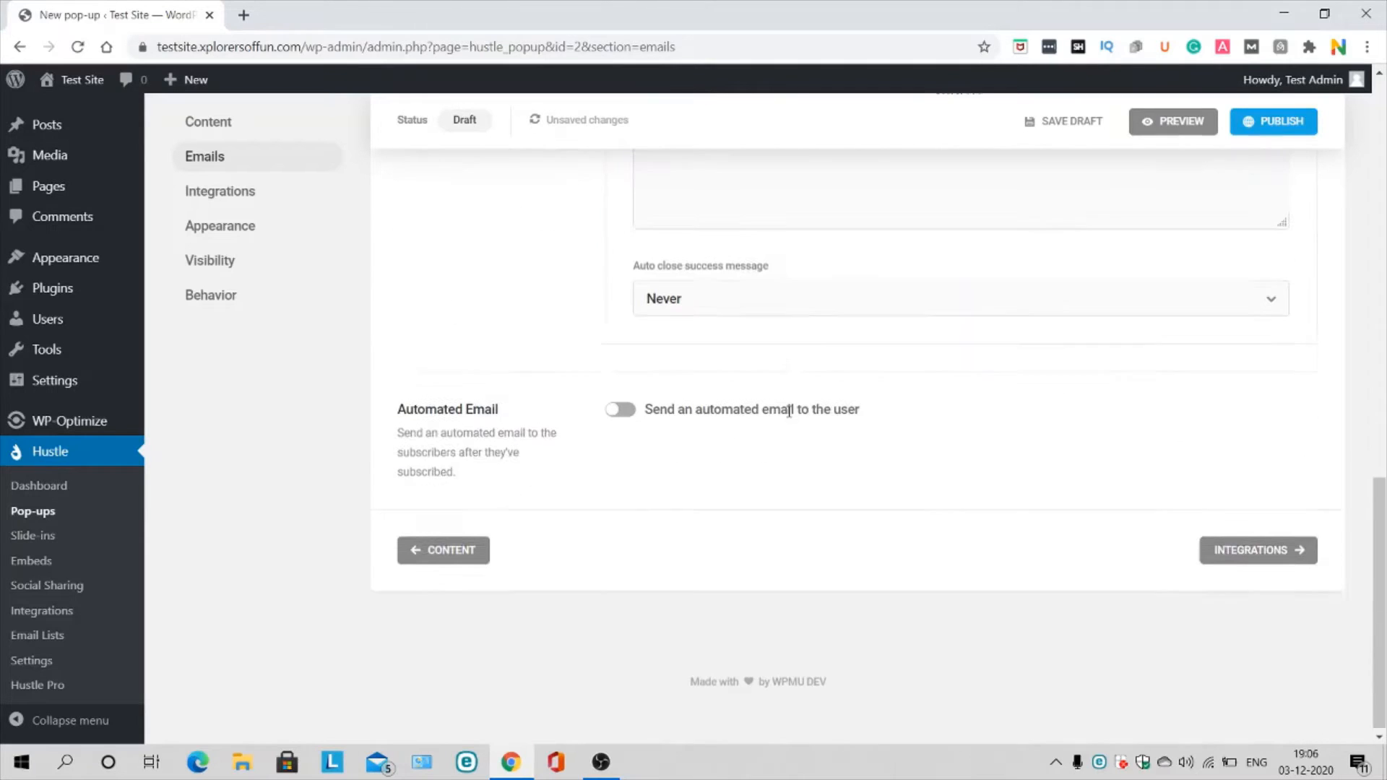
left_click(621, 405)
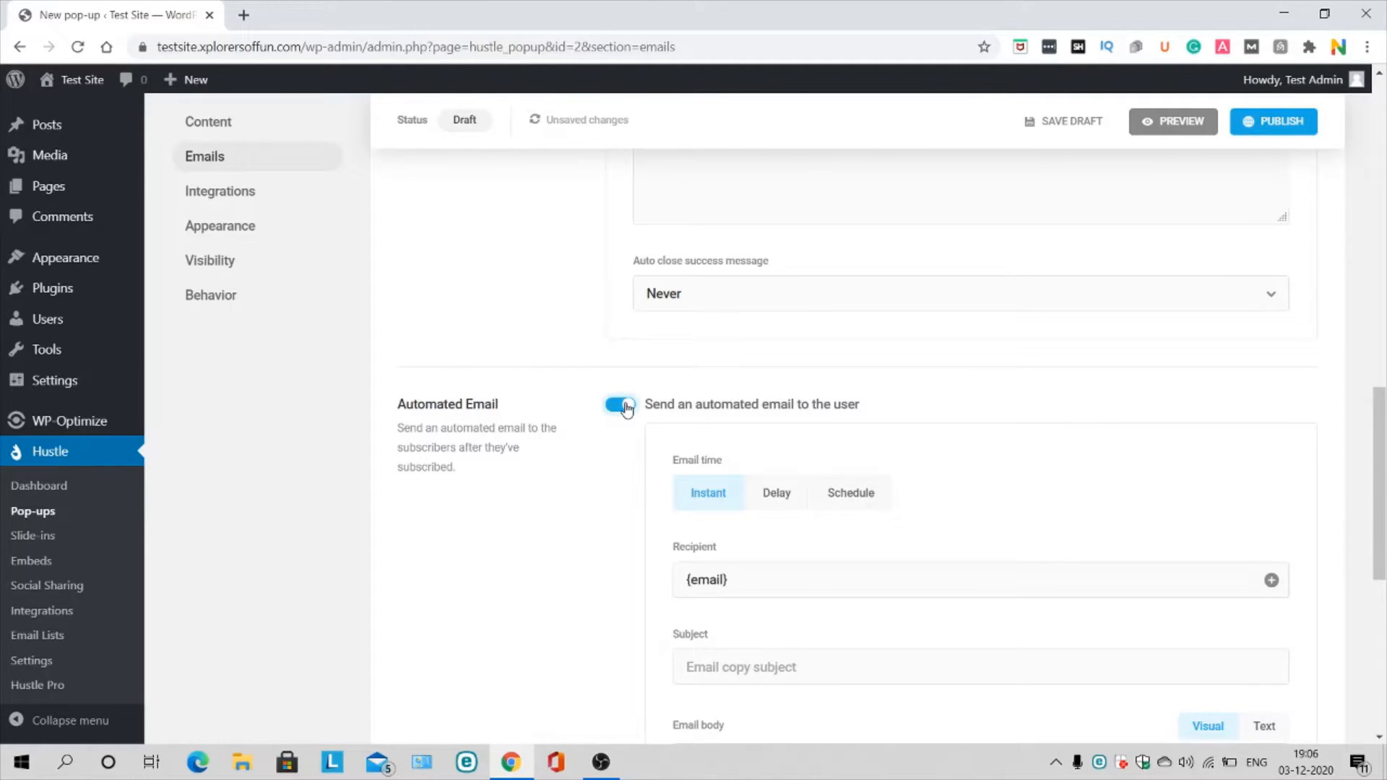
scroll(626, 409, "down", 3)
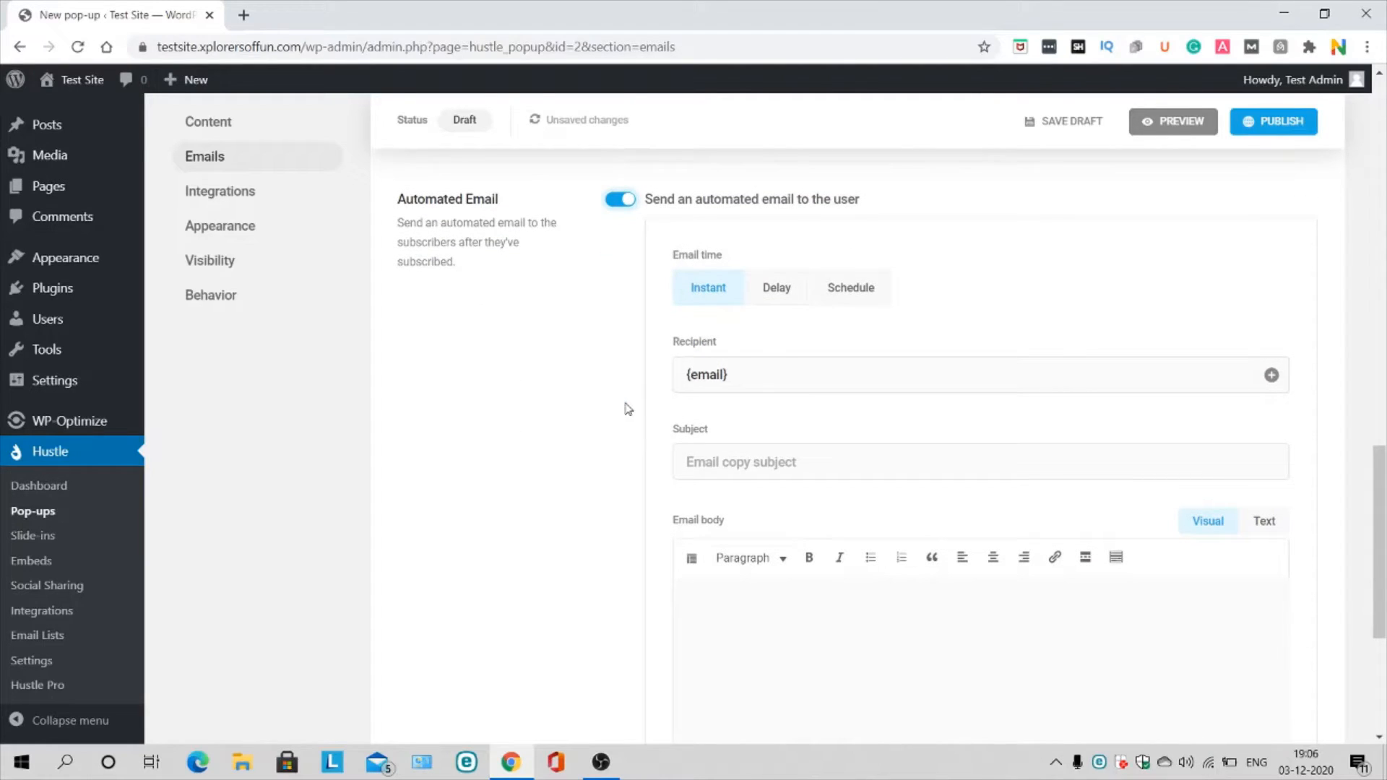
scroll(628, 408, "down", 3)
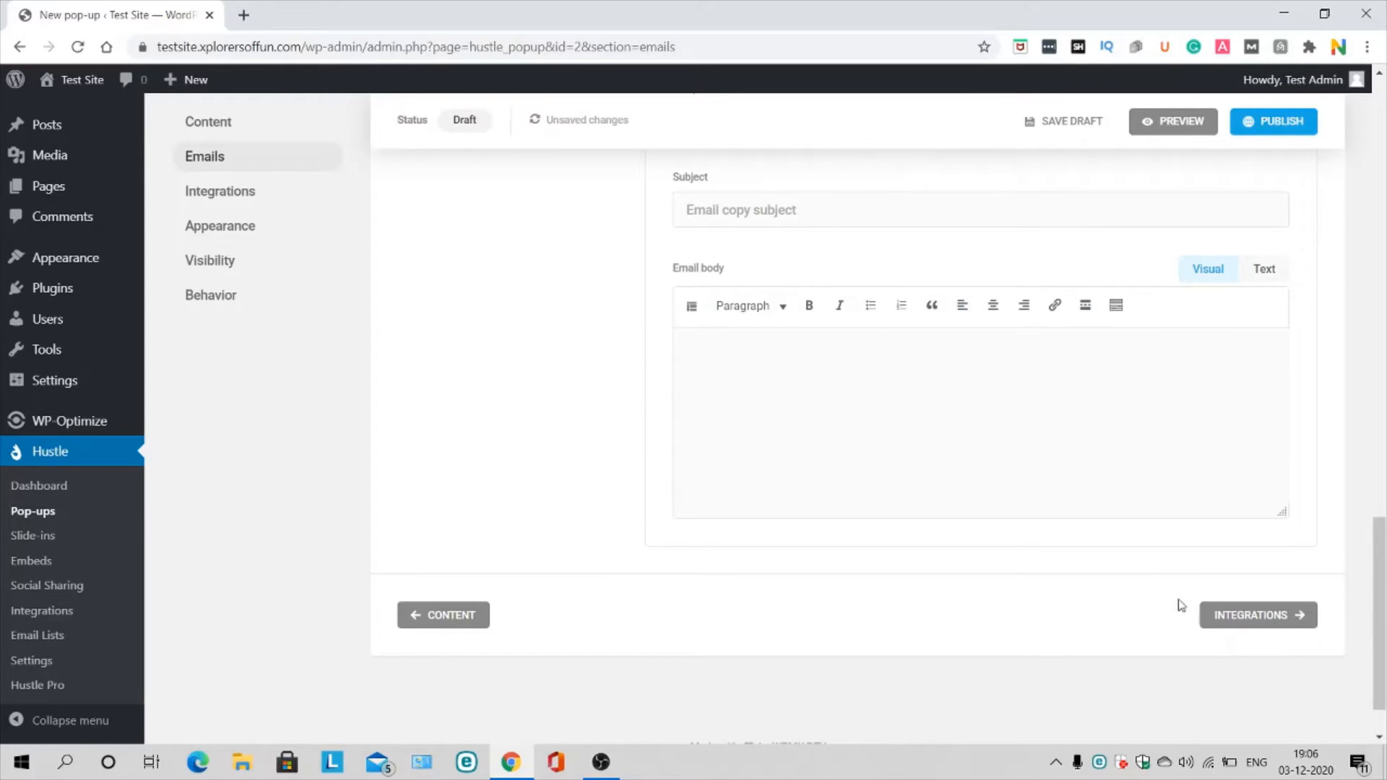
left_click(1270, 613)
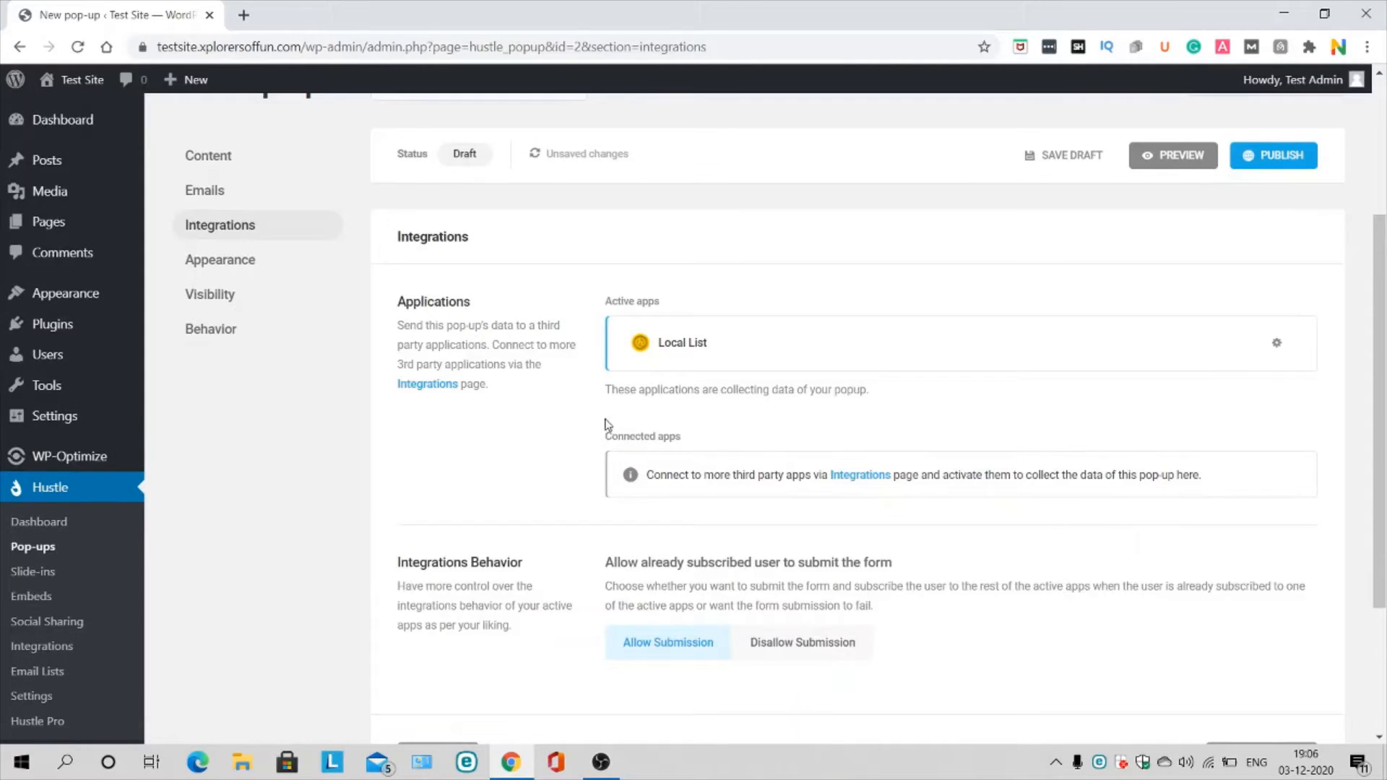
Step: Stay on the editor and save the Test pop-up as a draft
left_click(862, 474)
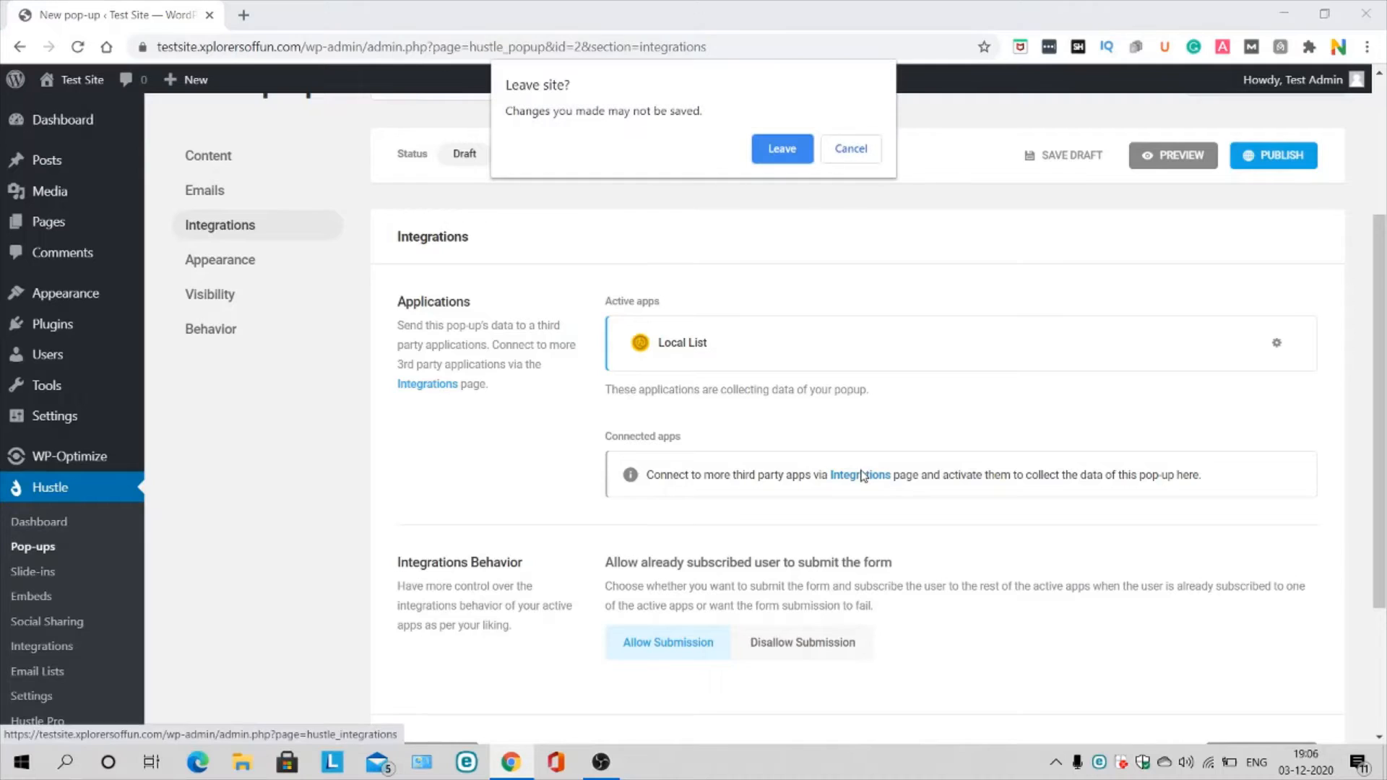
left_click(854, 160)
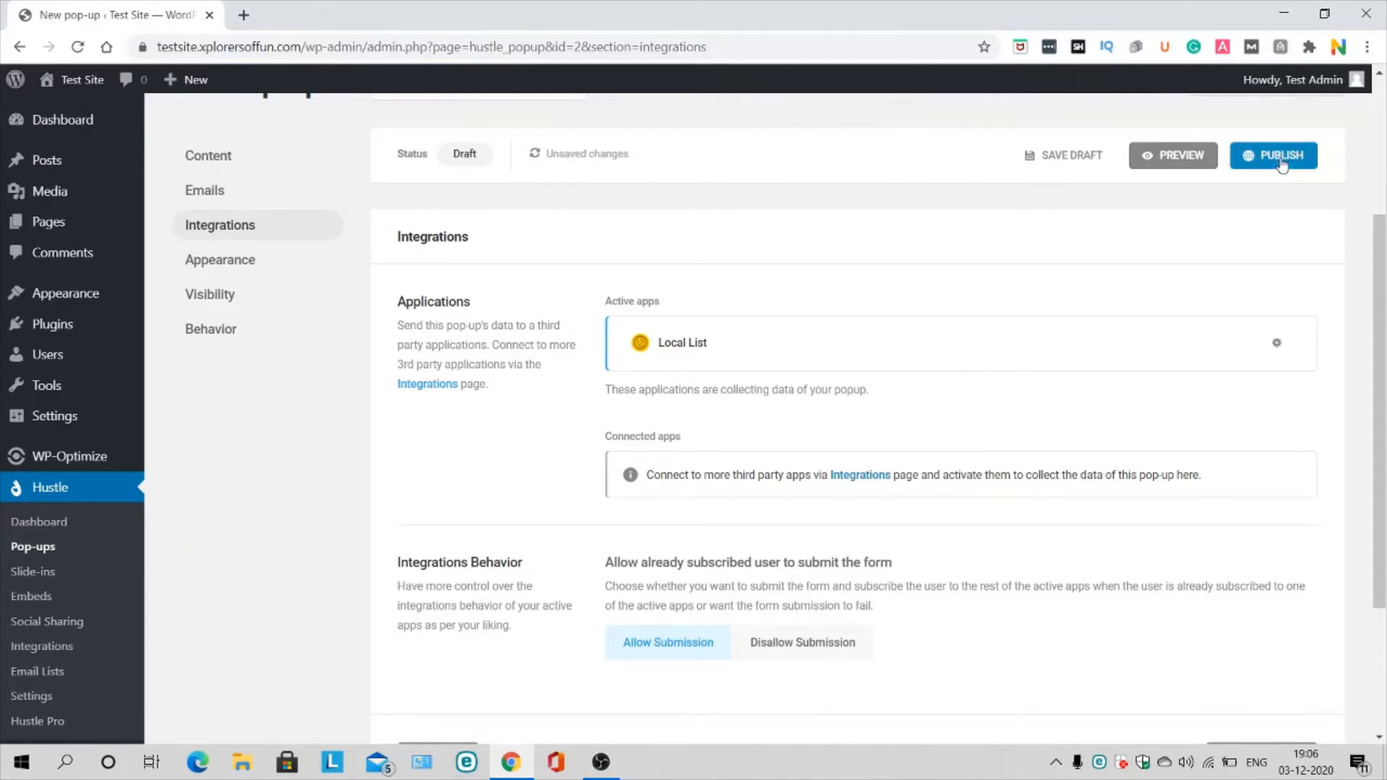
left_click(1069, 156)
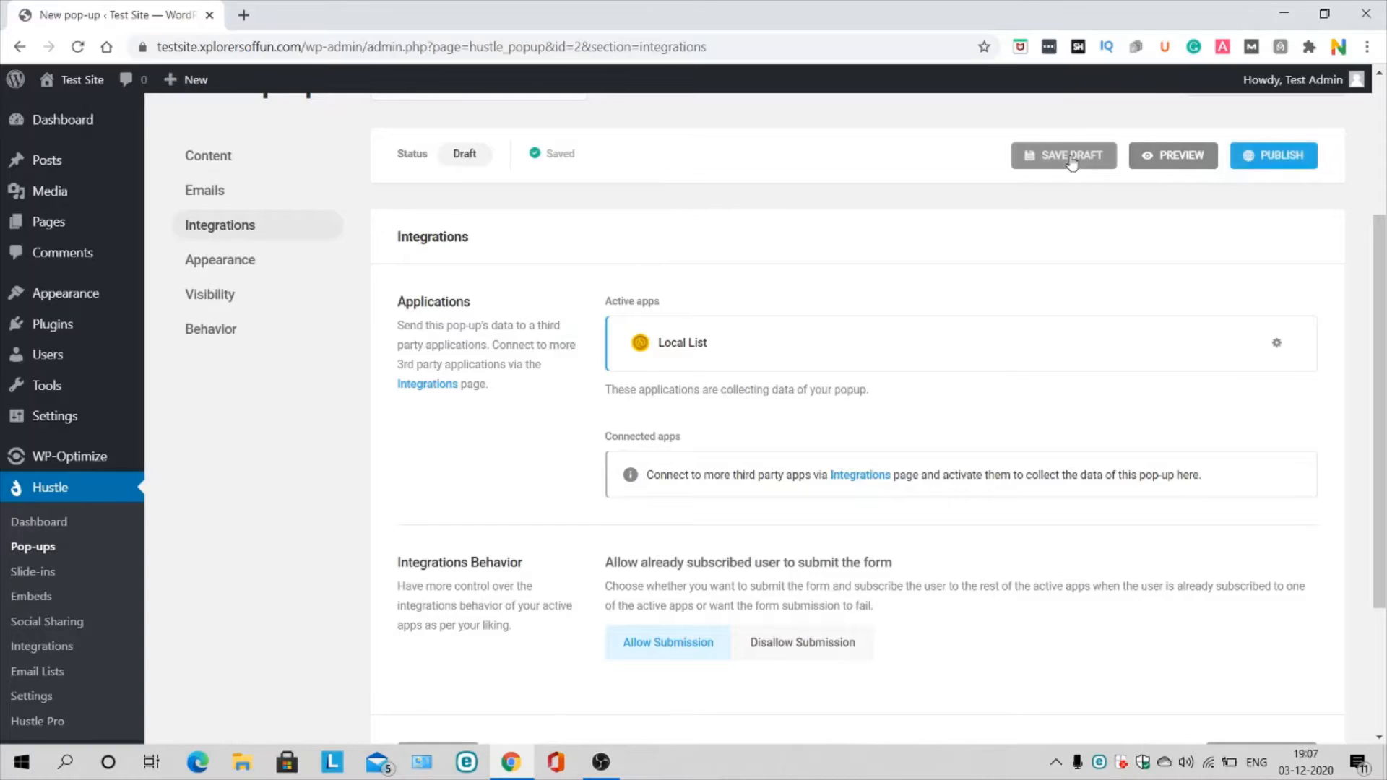
Step: Browse Hustle's Integrations page listing 19 apps such as Zapier and Mailchimp
left_click(860, 474)
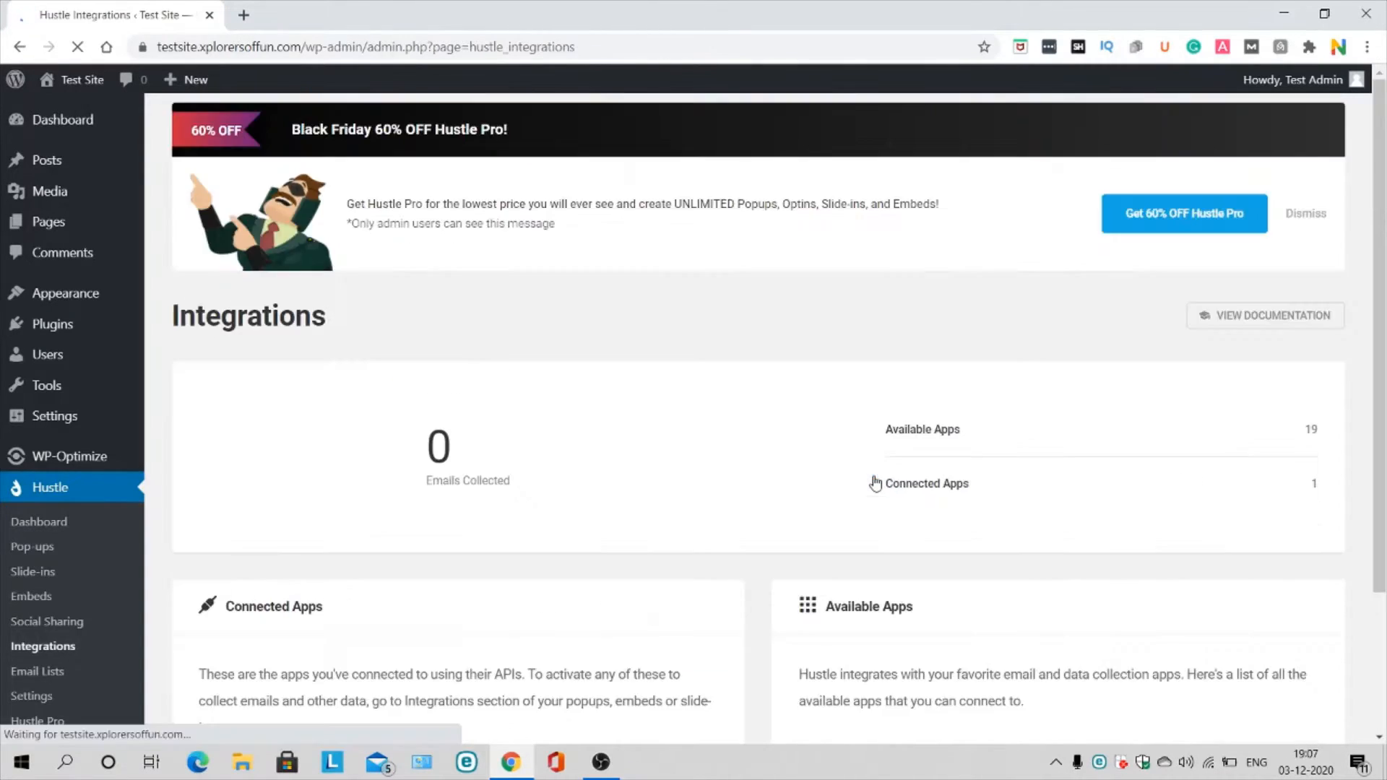
scroll(296, 482, "down", 3)
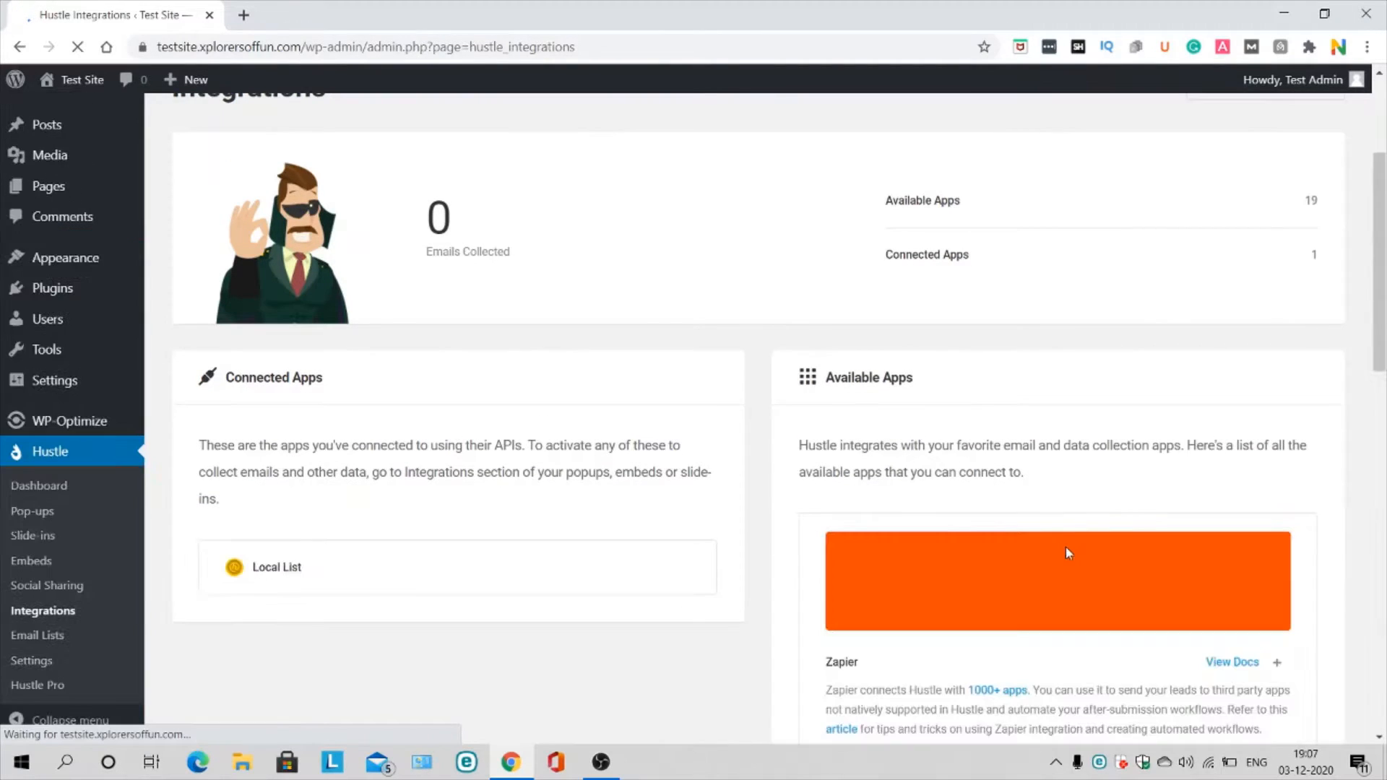
scroll(564, 513, "down", 7)
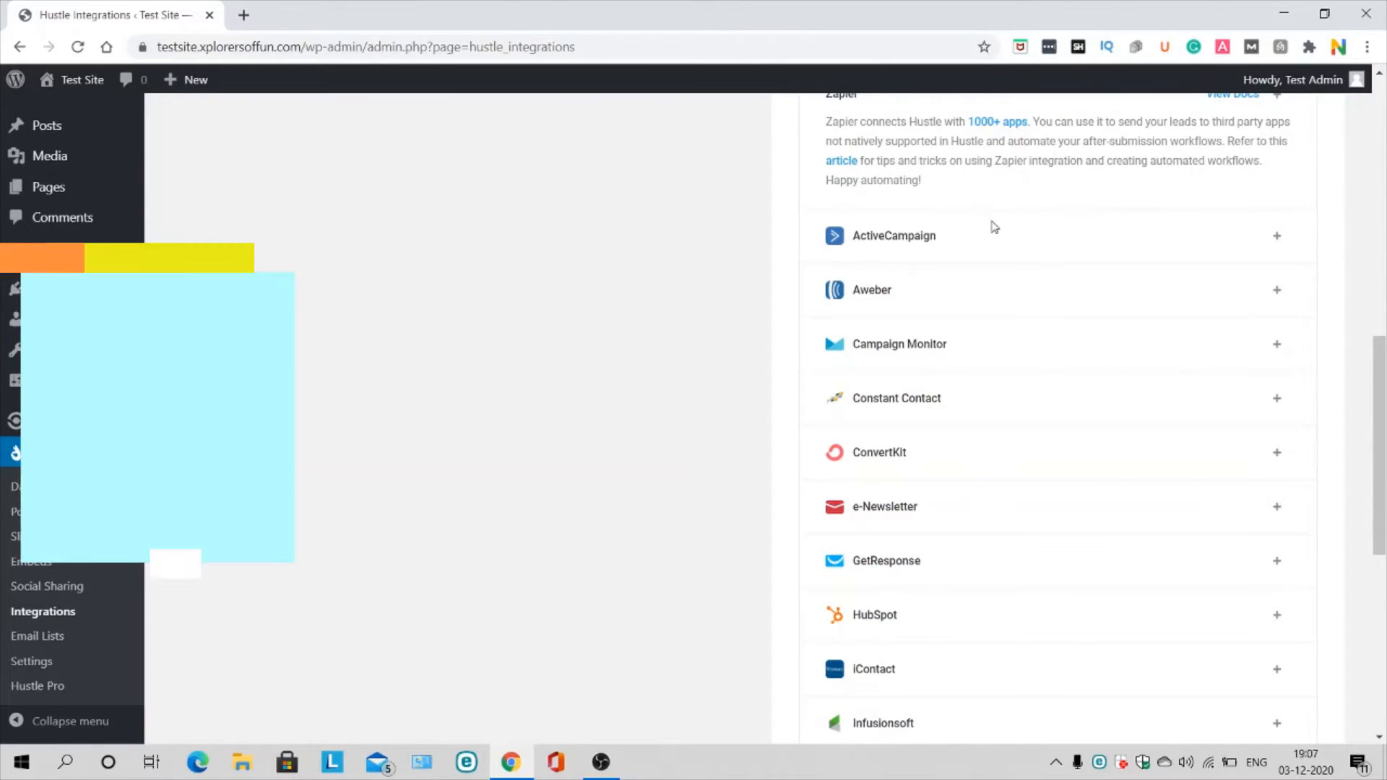
scroll(957, 332, "down", 2)
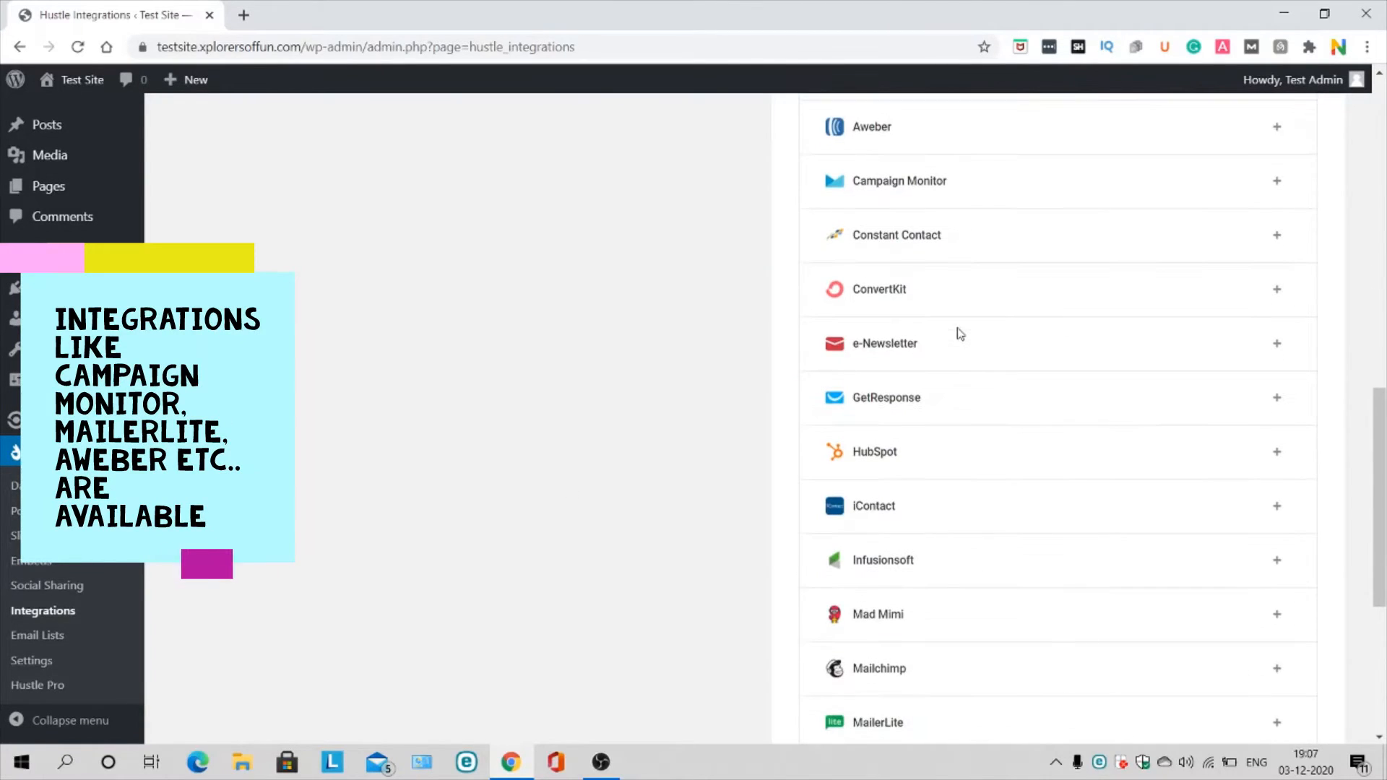
scroll(959, 213, "down", 3)
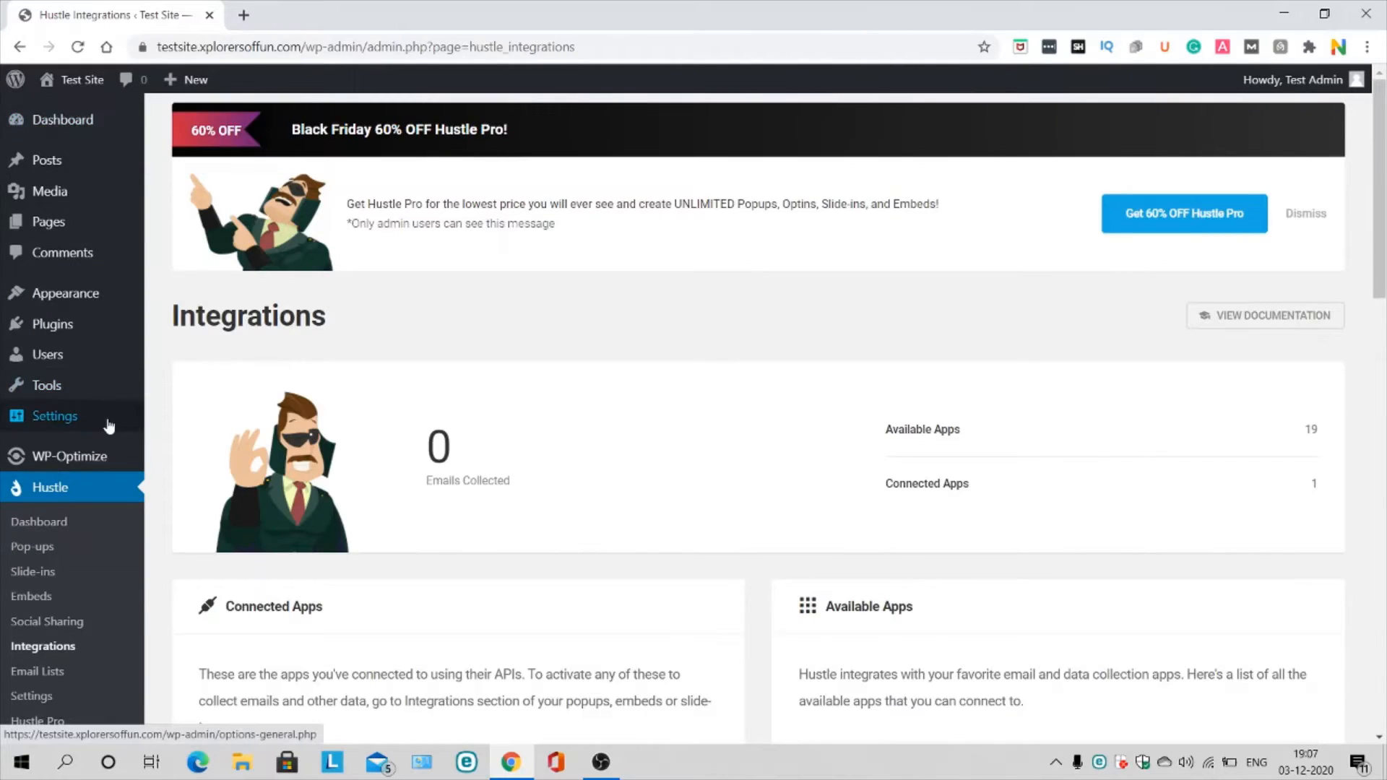
scroll(108, 424, "down", 3)
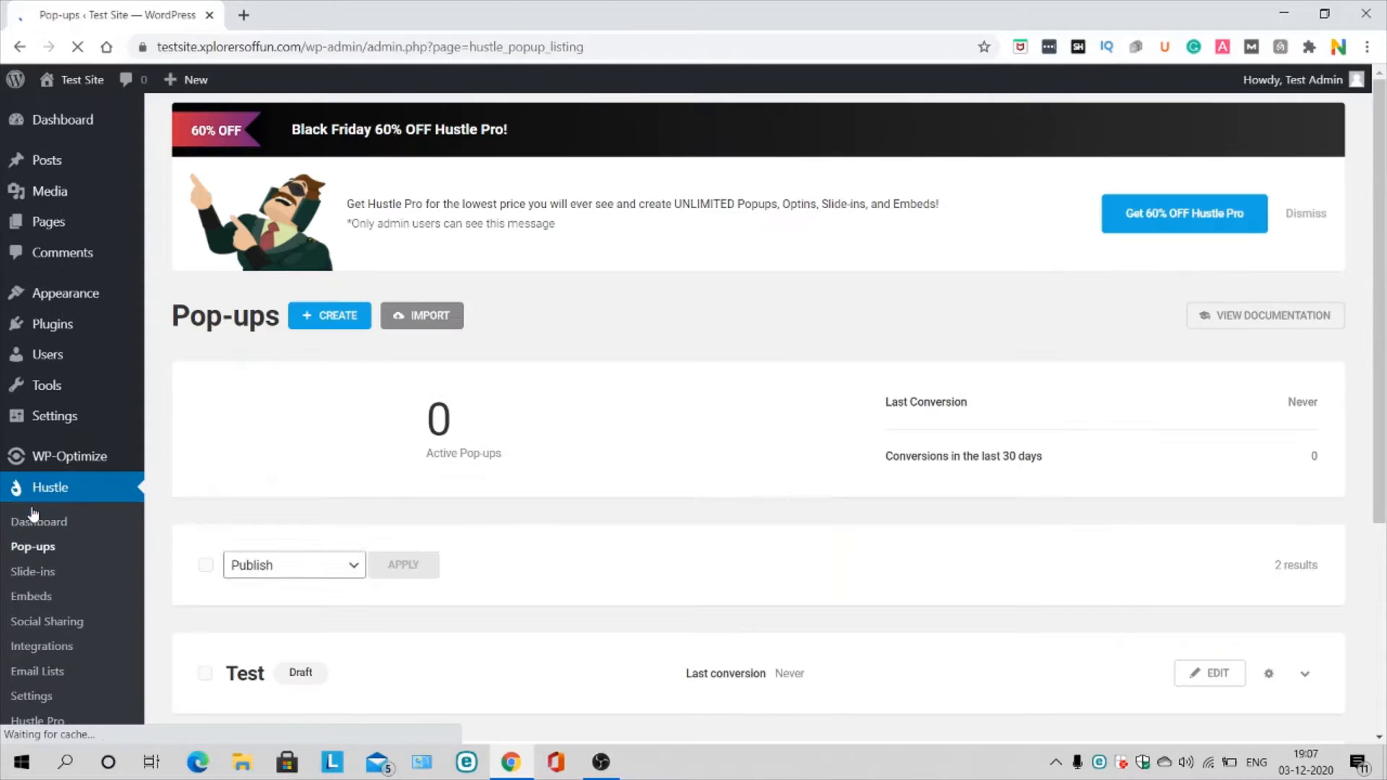
Step: In the Test pop-up's Integrations settings, choose Disallow Submission for already-subscribed emails
scroll(561, 528, "down", 3)
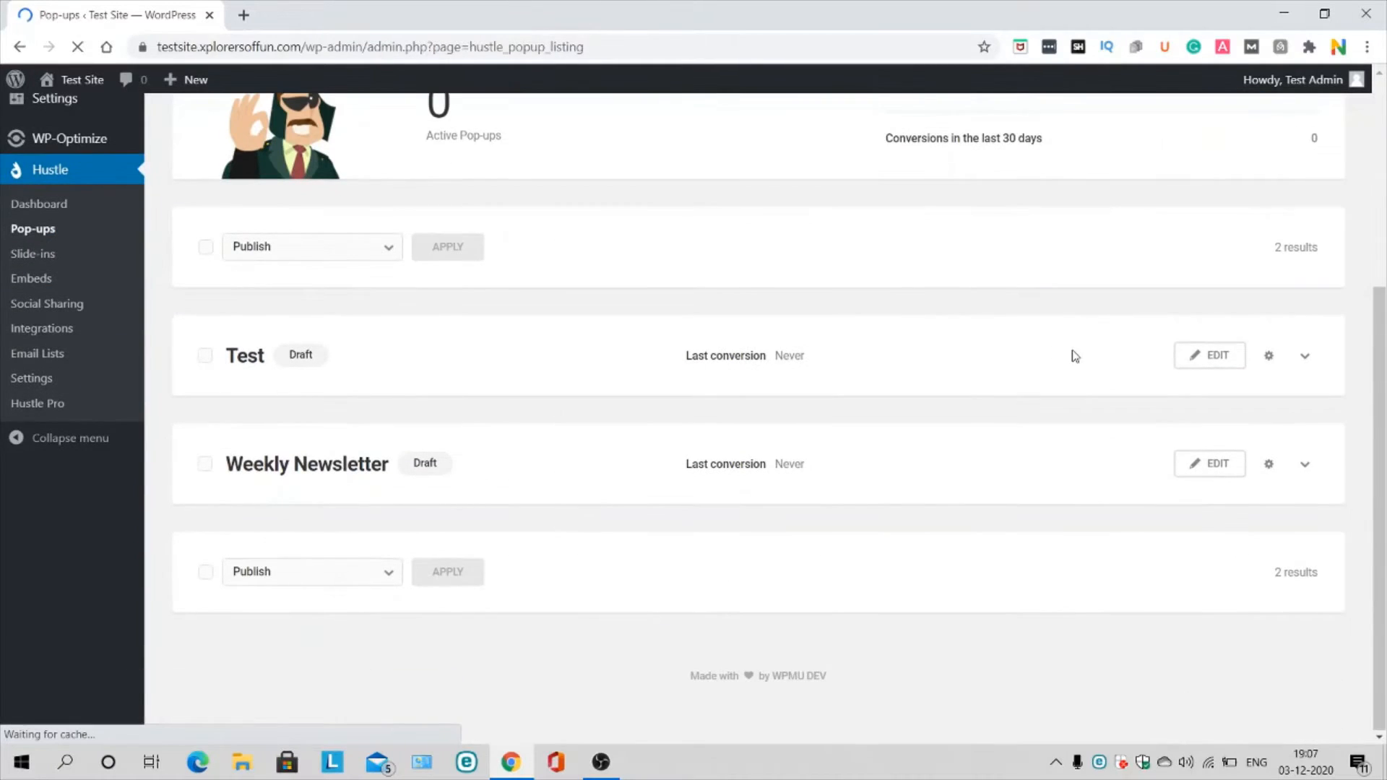
left_click(1220, 356)
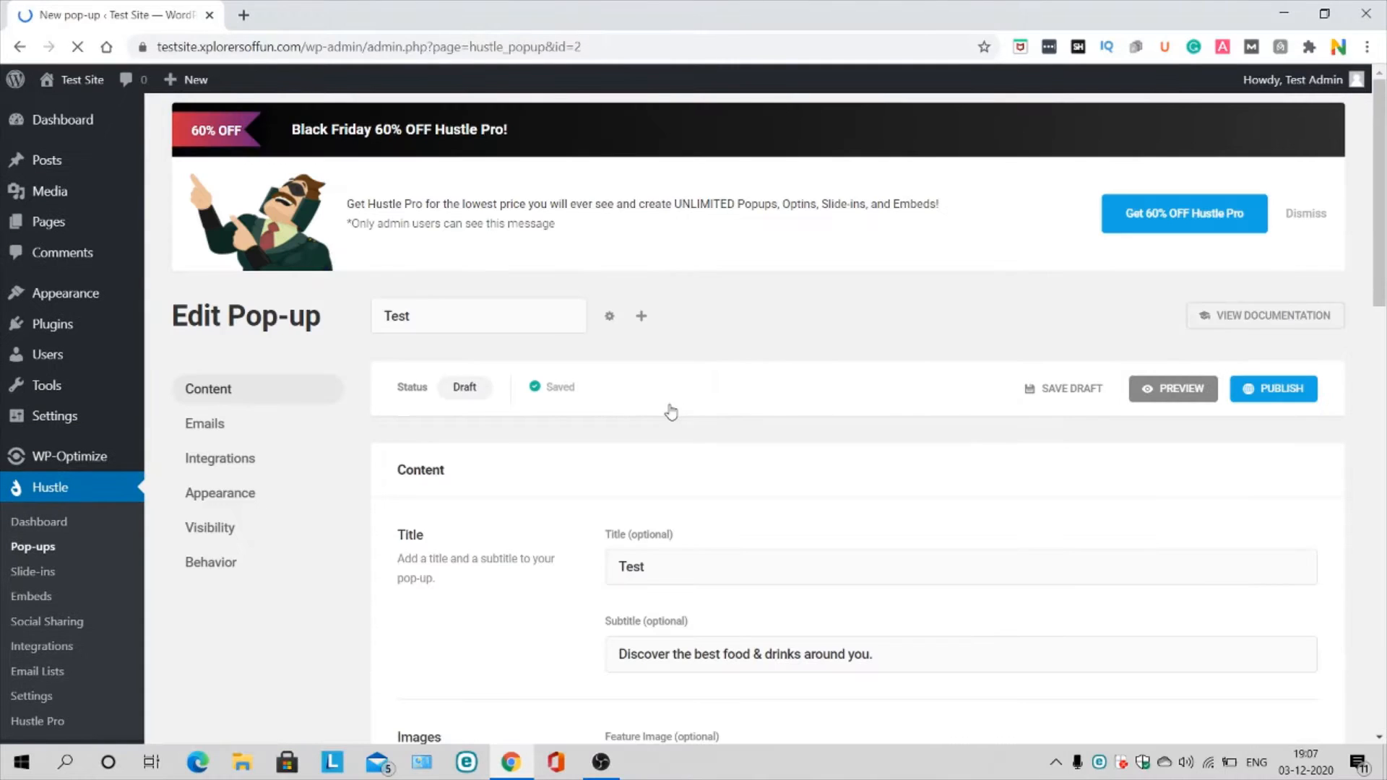
scroll(666, 407, "down", 2)
left_click(210, 296)
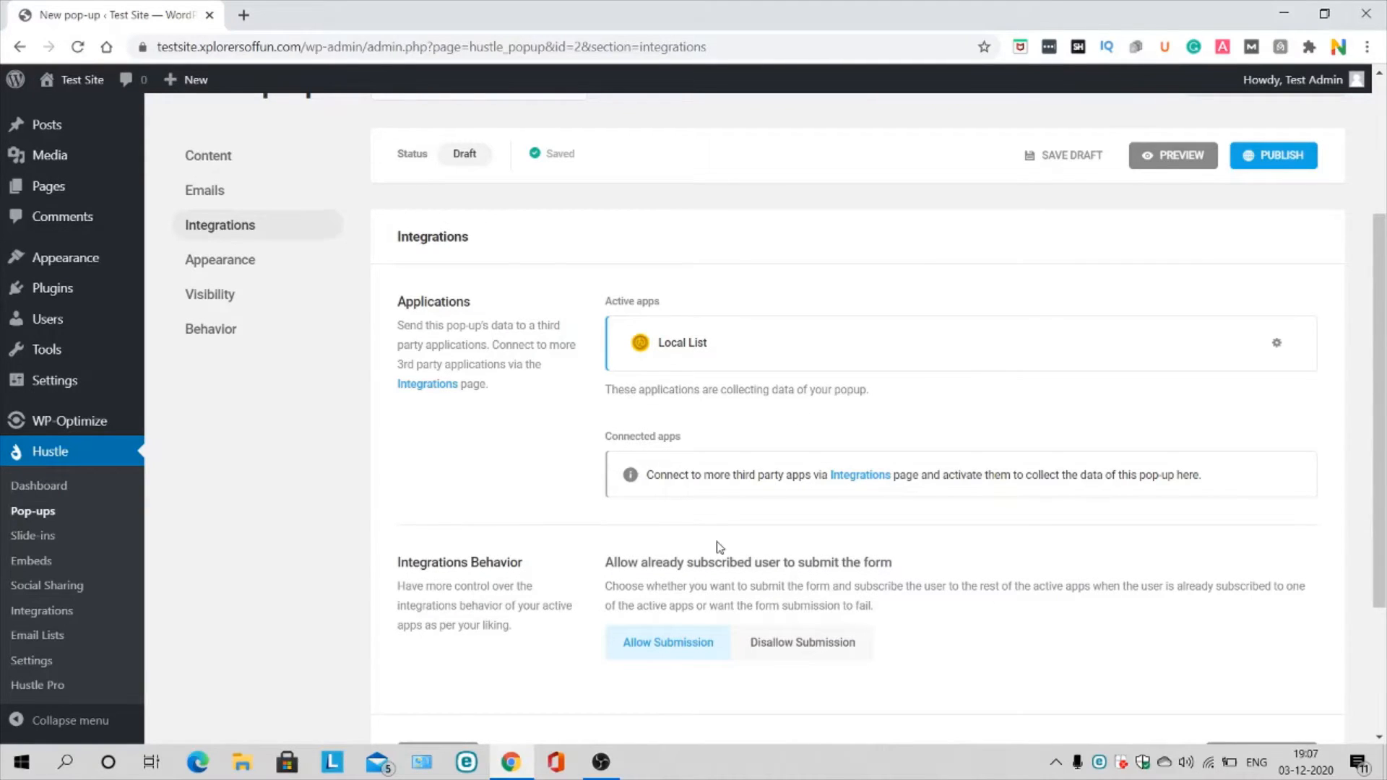
scroll(720, 547, "down", 3)
left_click(817, 429)
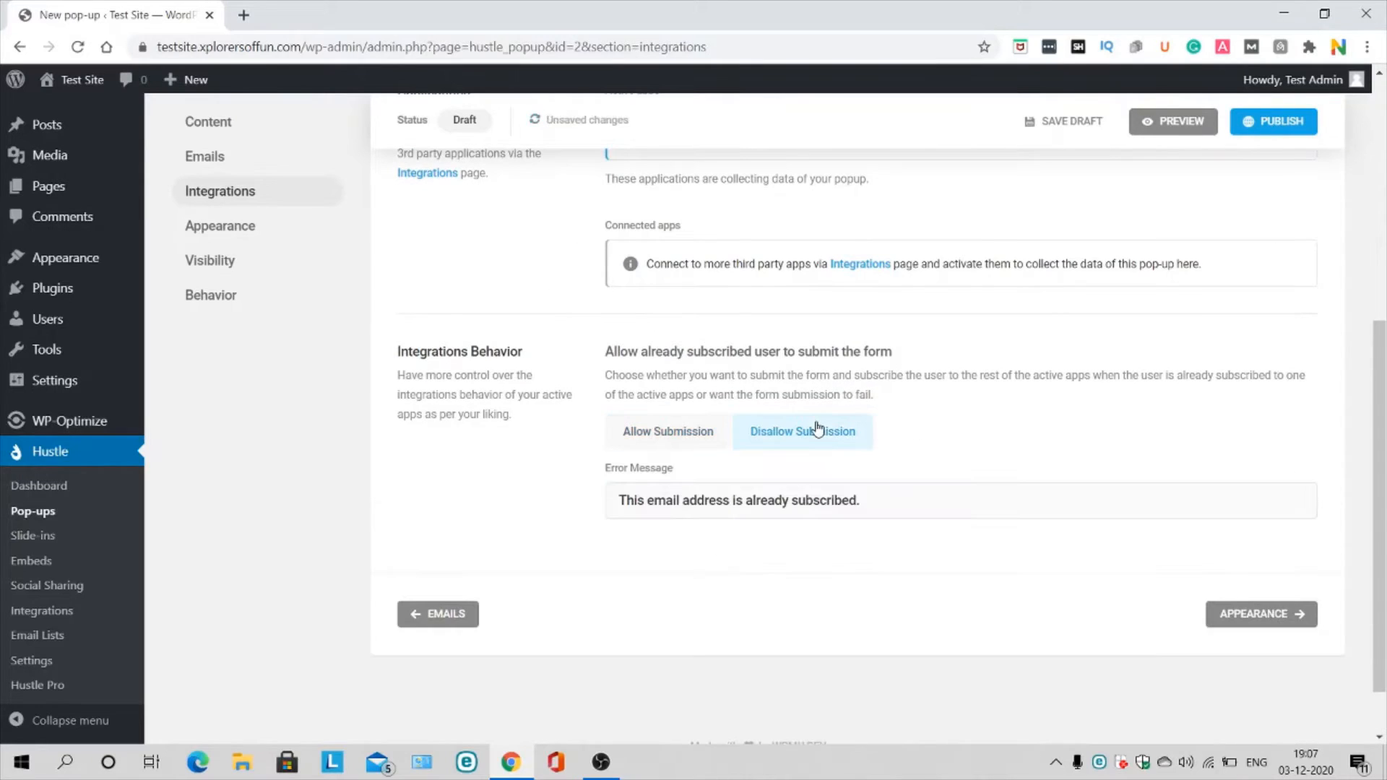
Step: Scroll through the Test pop-up's Appearance settings down to Custom CSS, then view Visibility rules
left_click(1260, 614)
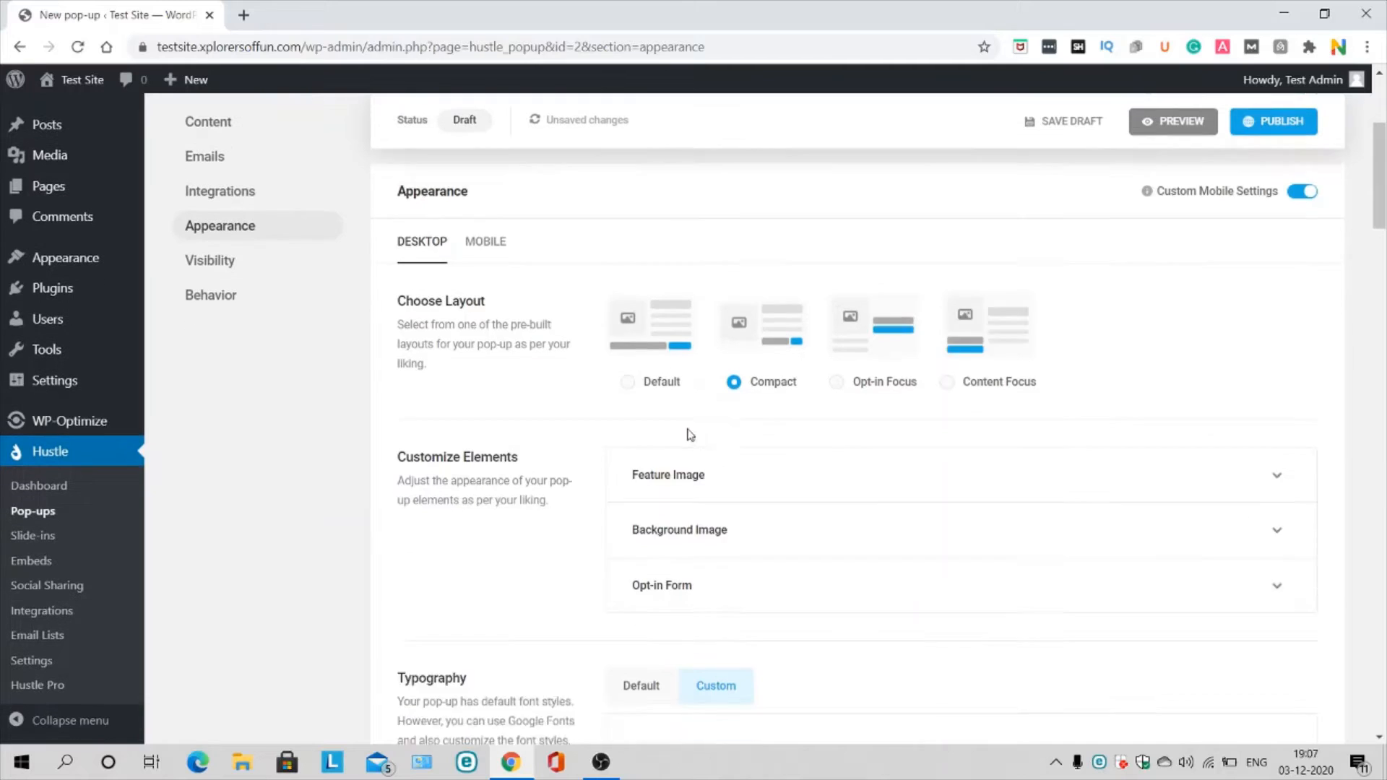
scroll(729, 307, "down", 5)
scroll(732, 303, "down", 10)
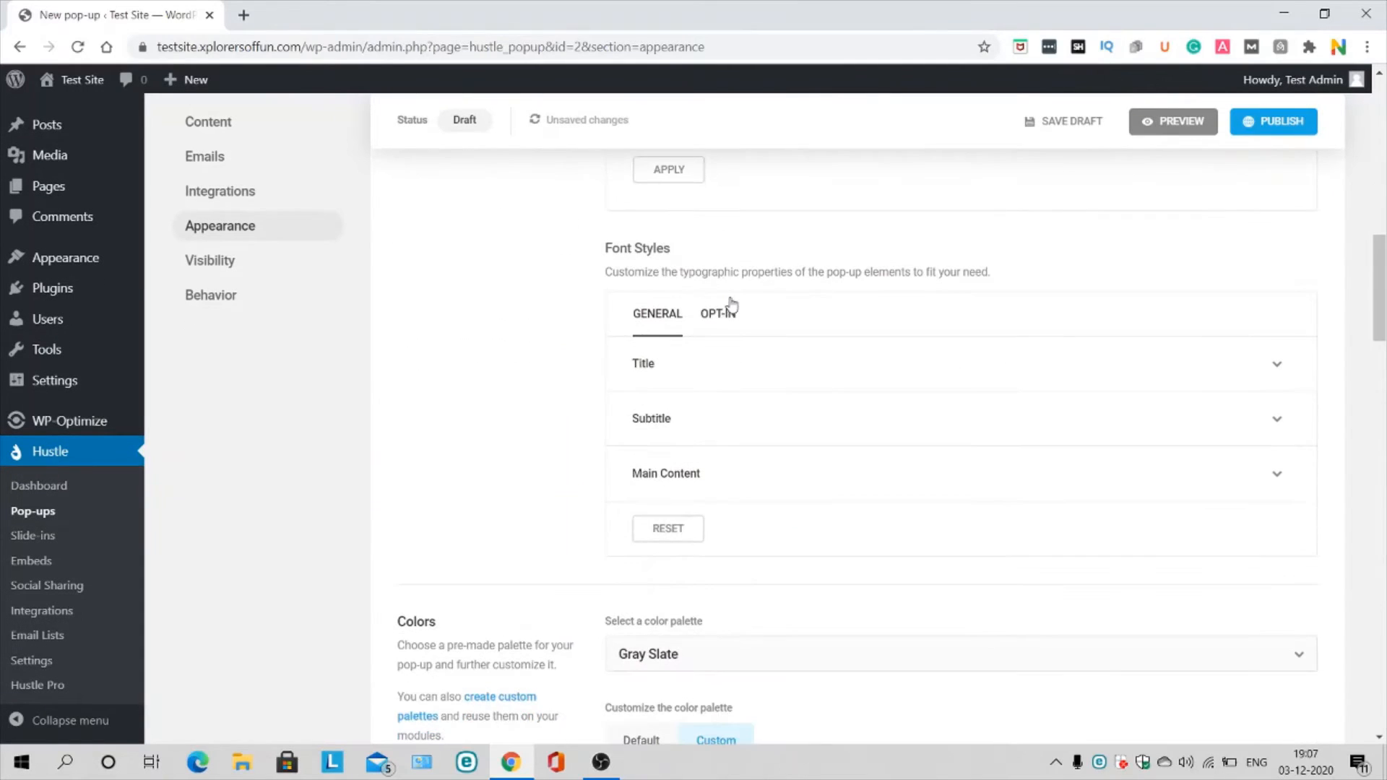
scroll(732, 305, "down", 20)
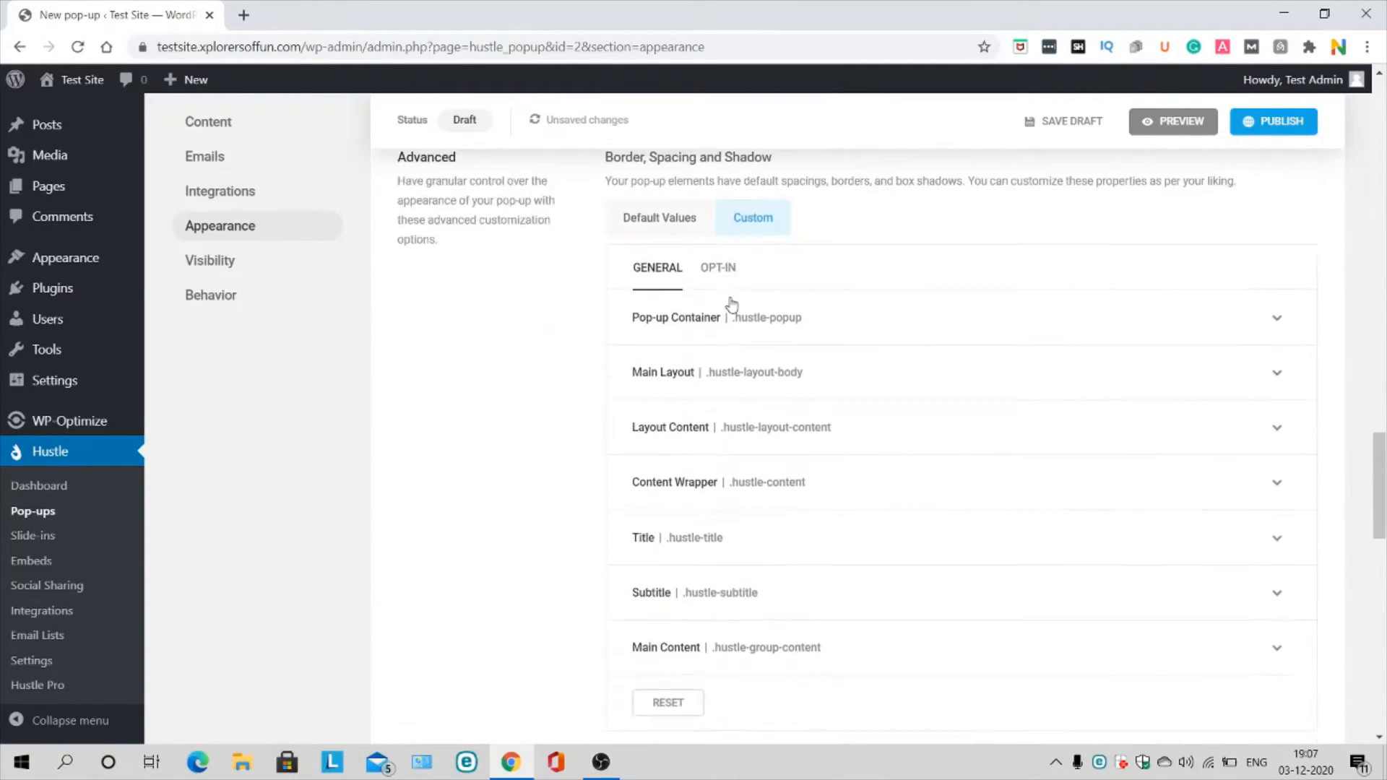
scroll(731, 305, "down", 1)
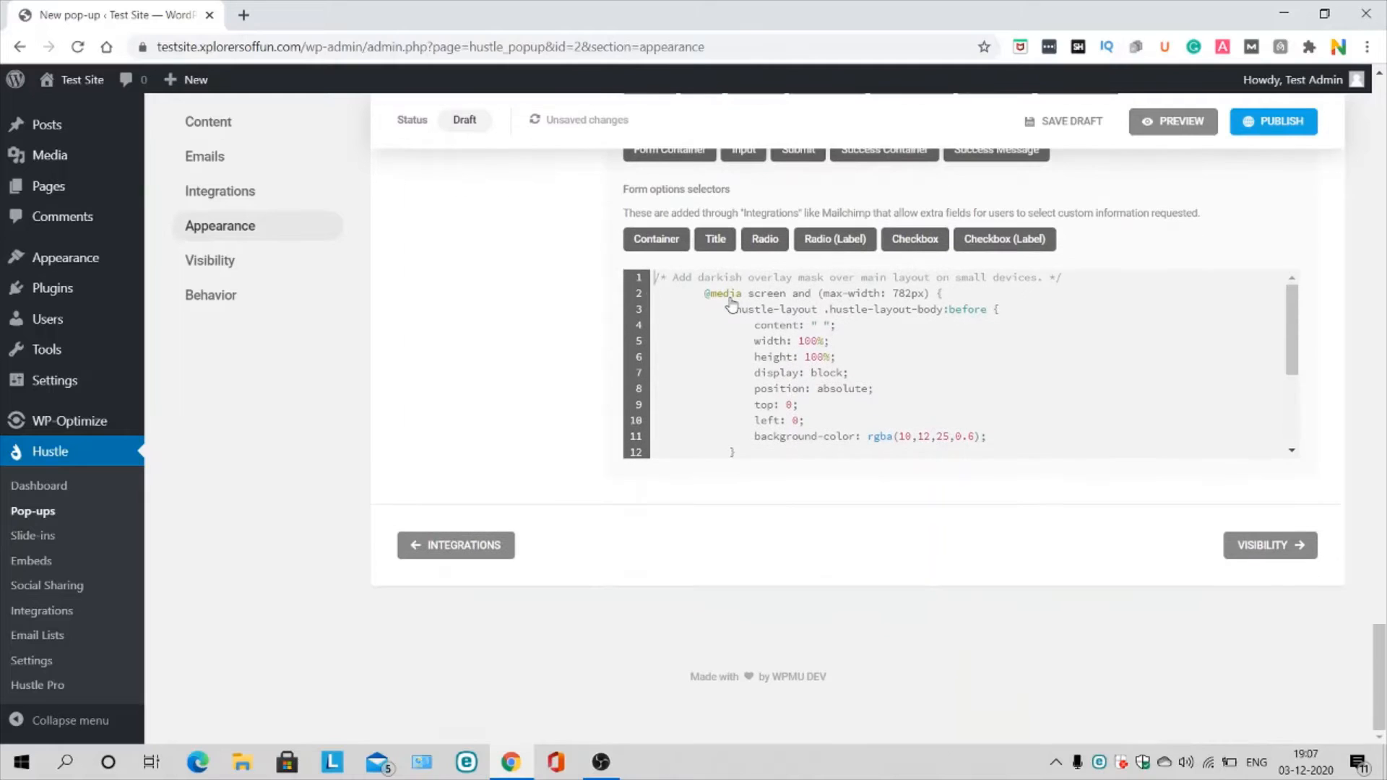
left_click(1264, 544)
scroll(840, 361, "down", 2)
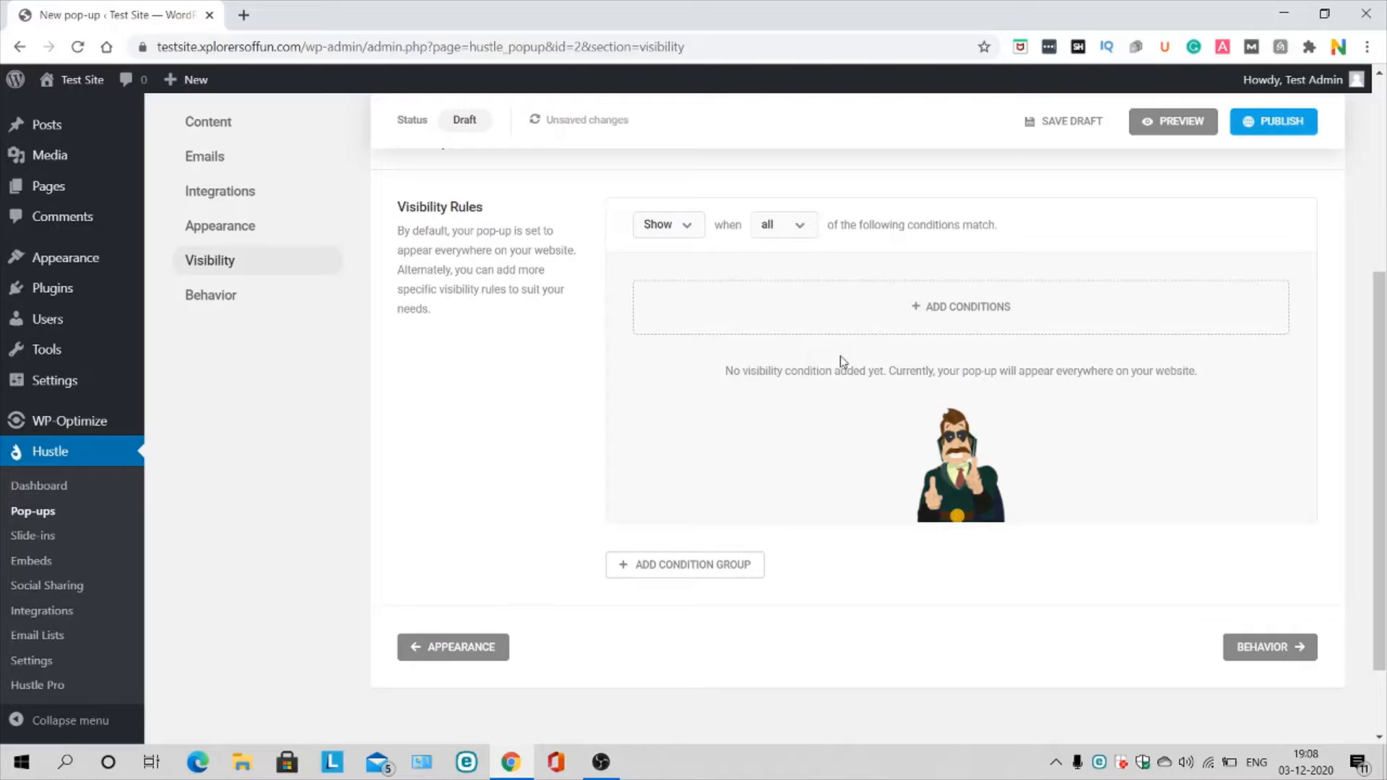
Step: Browse the visibility match, show/hide and condition options without adding any conditions
left_click(767, 224)
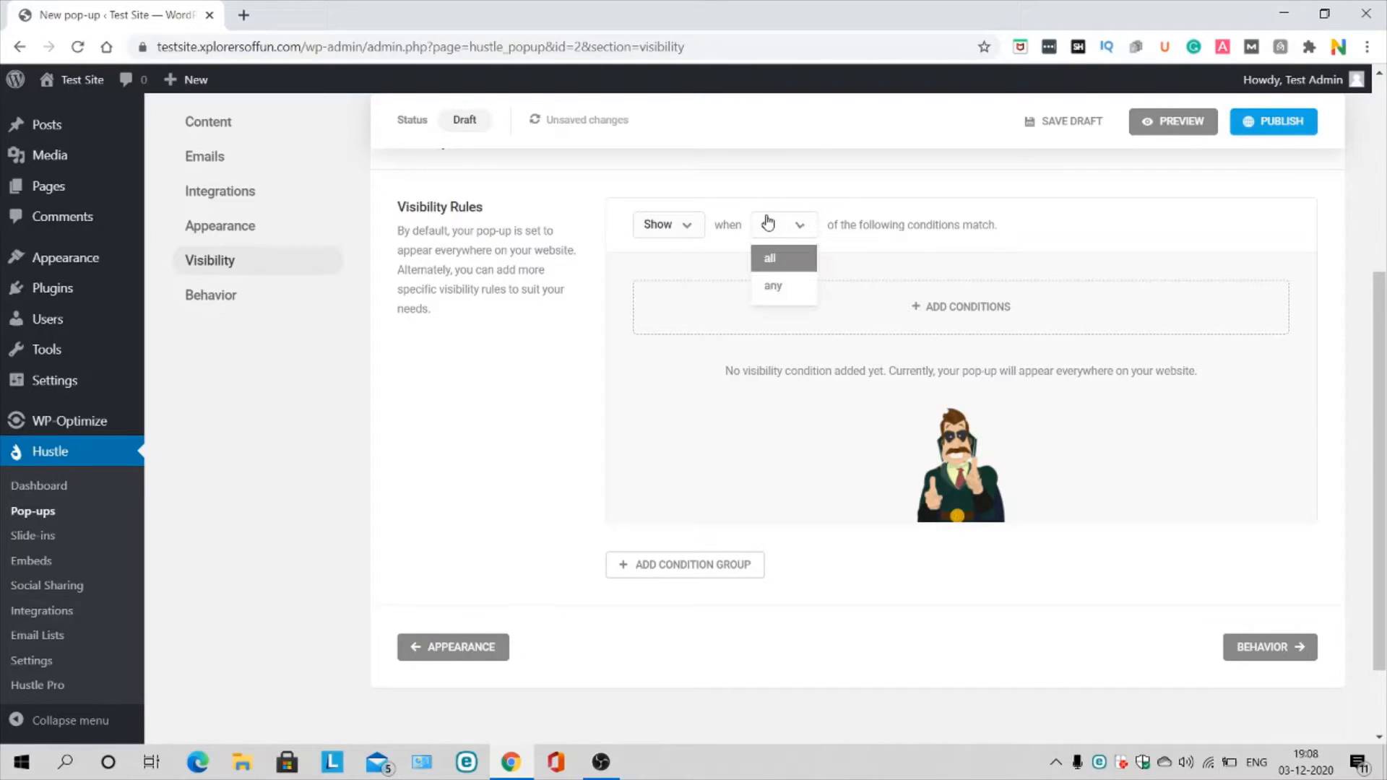
left_click(673, 224)
left_click(932, 332)
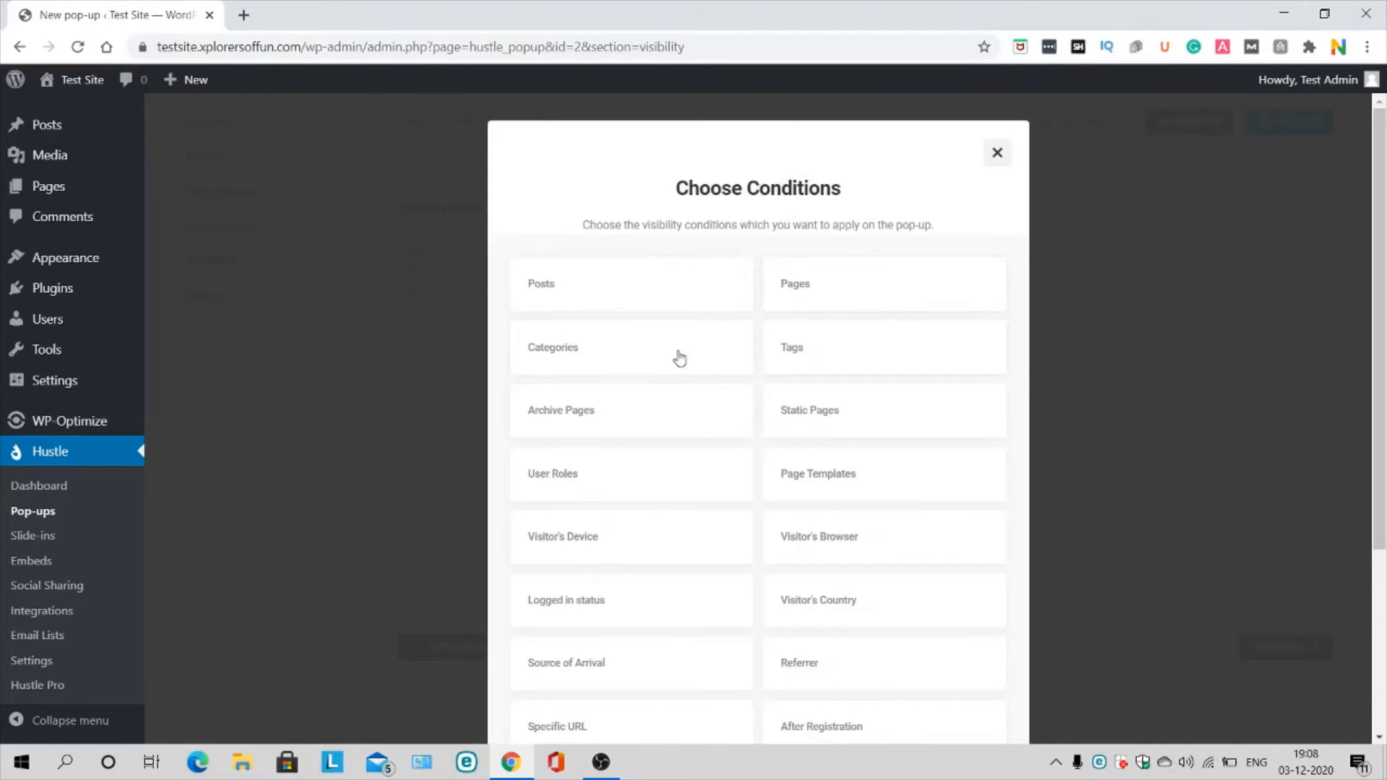
scroll(663, 359, "down", 4)
scroll(780, 306, "up", 4)
scroll(730, 334, "down", 3)
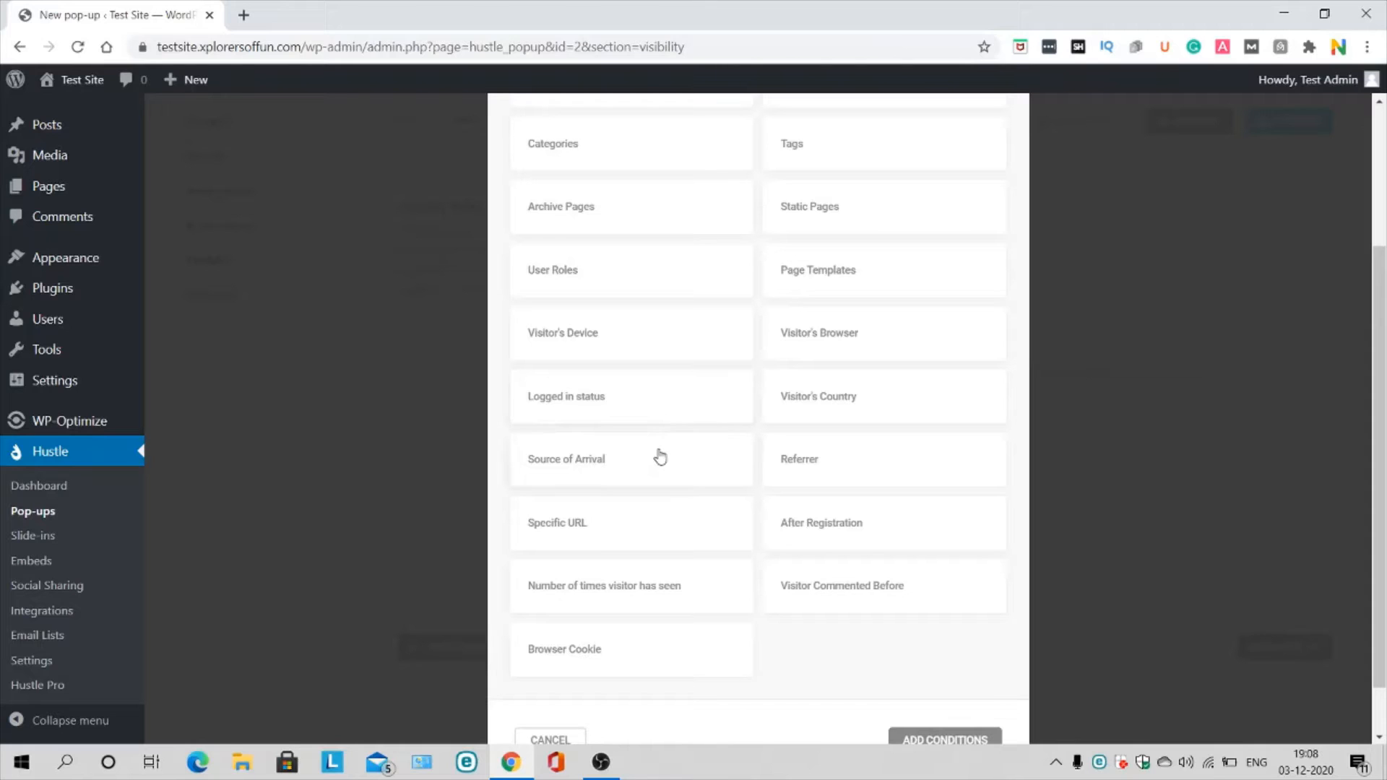
scroll(931, 668, "down", 1)
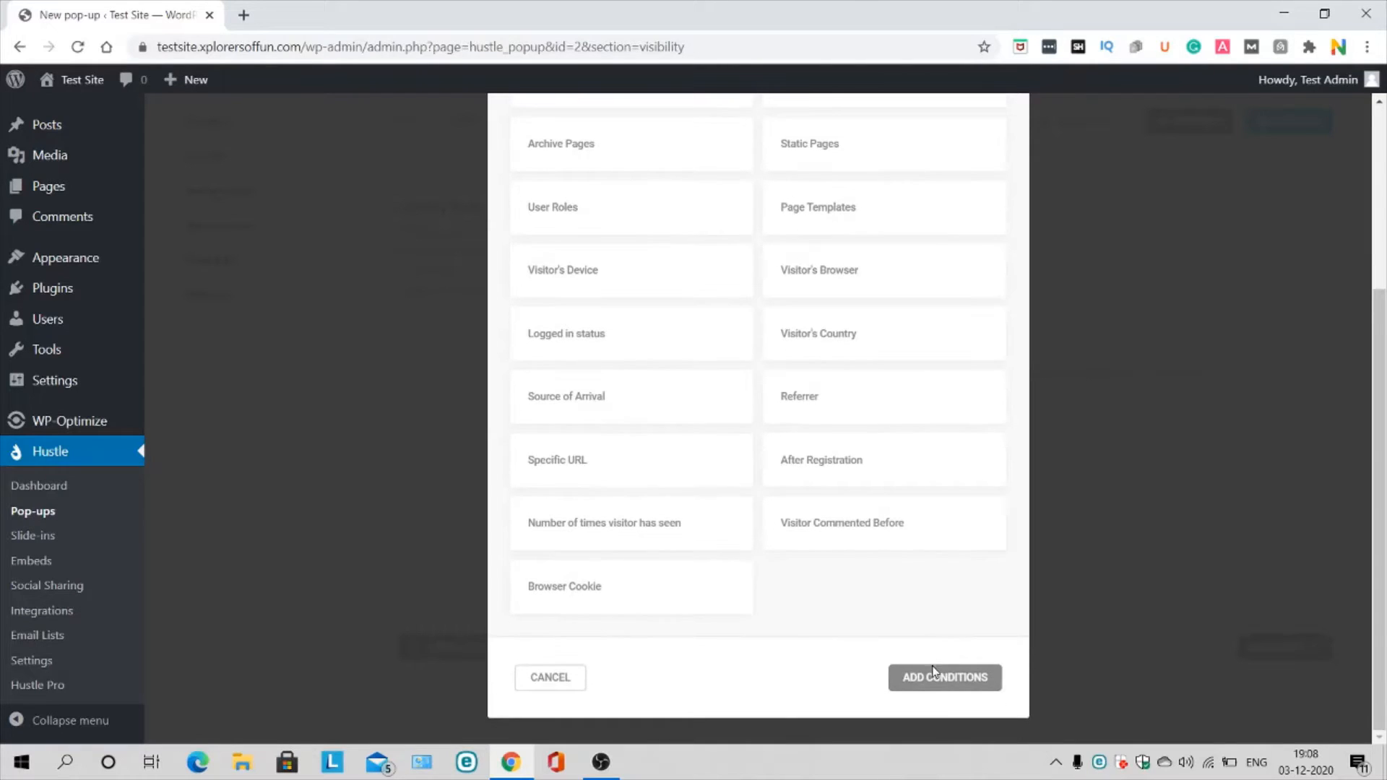
left_click(945, 677)
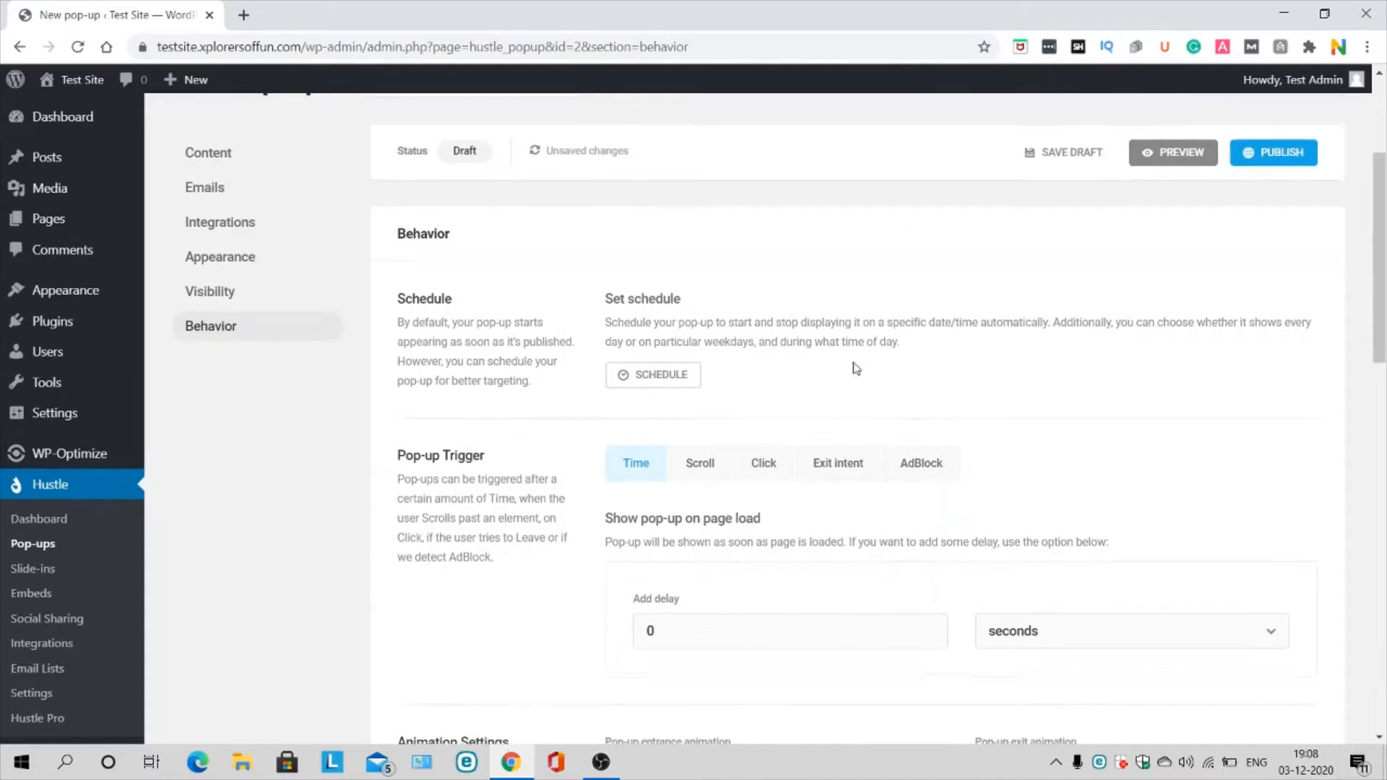
scroll(855, 368, "down", 1)
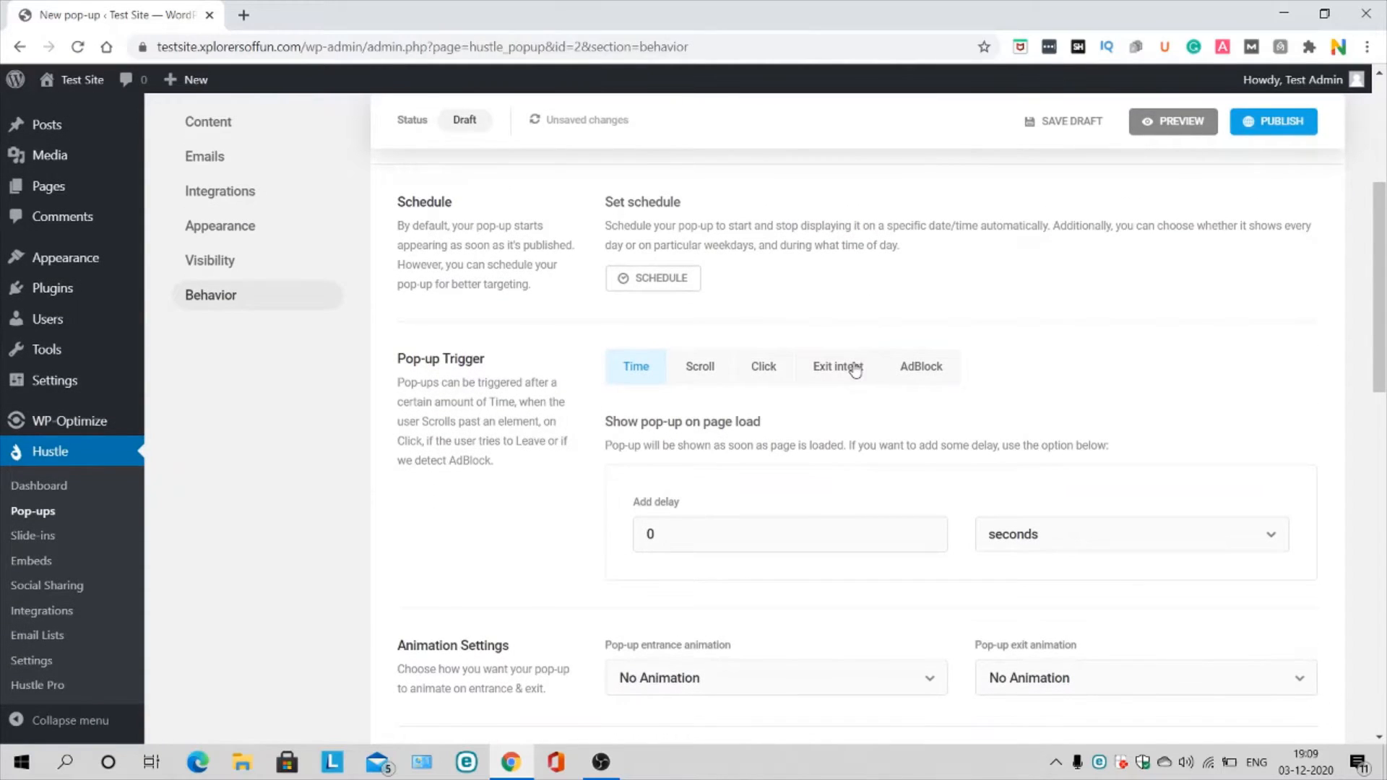
Step: Set the pop-up to trigger on exit intent after viewing the scroll and click triggers
scroll(855, 369, "down", 1)
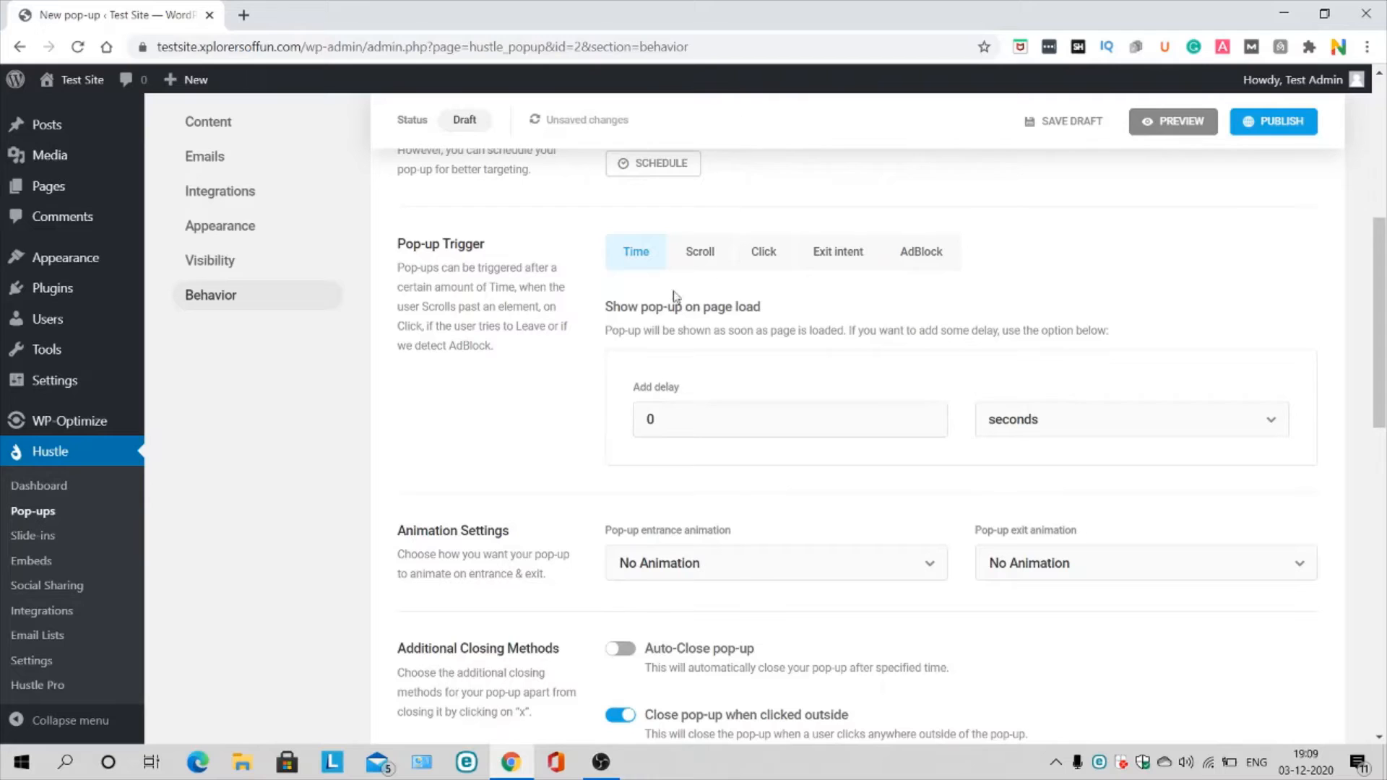
left_click(696, 250)
left_click(753, 246)
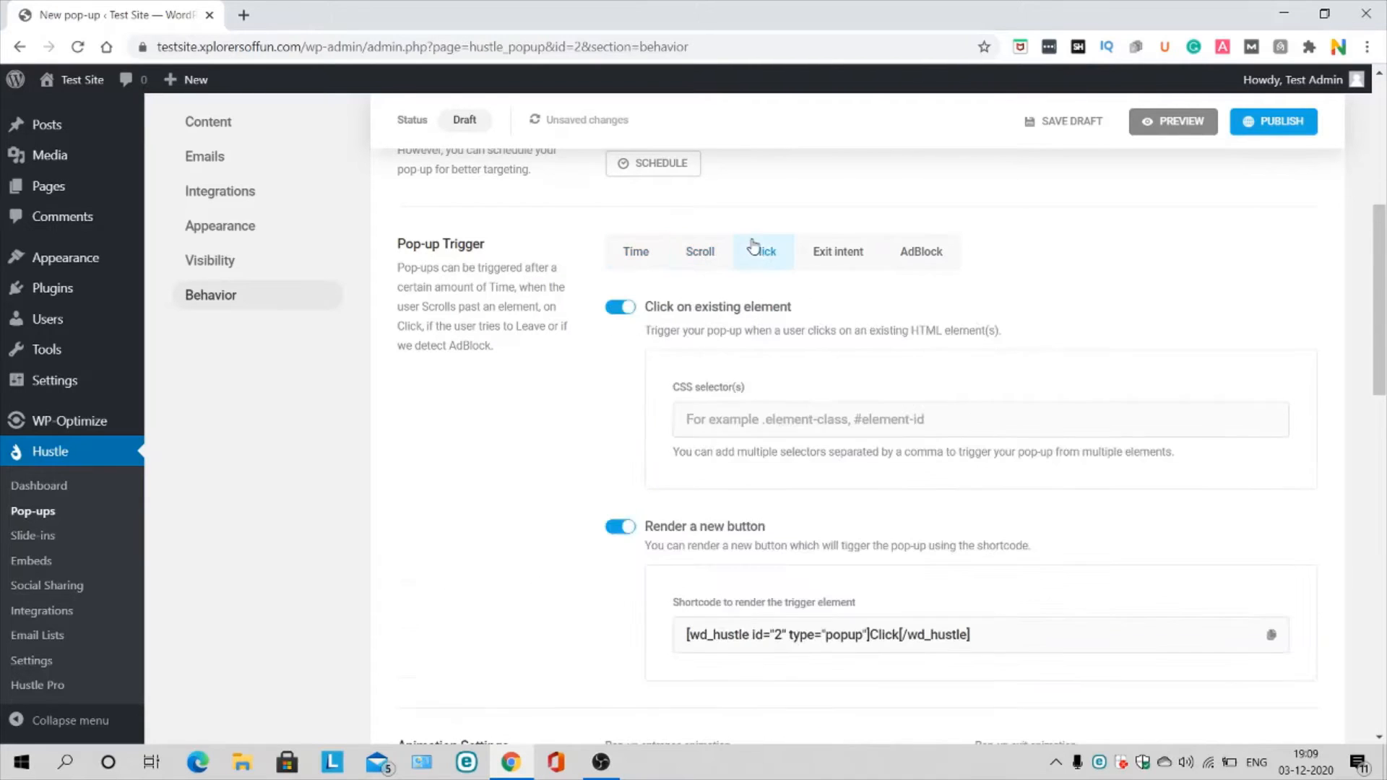
left_click(838, 257)
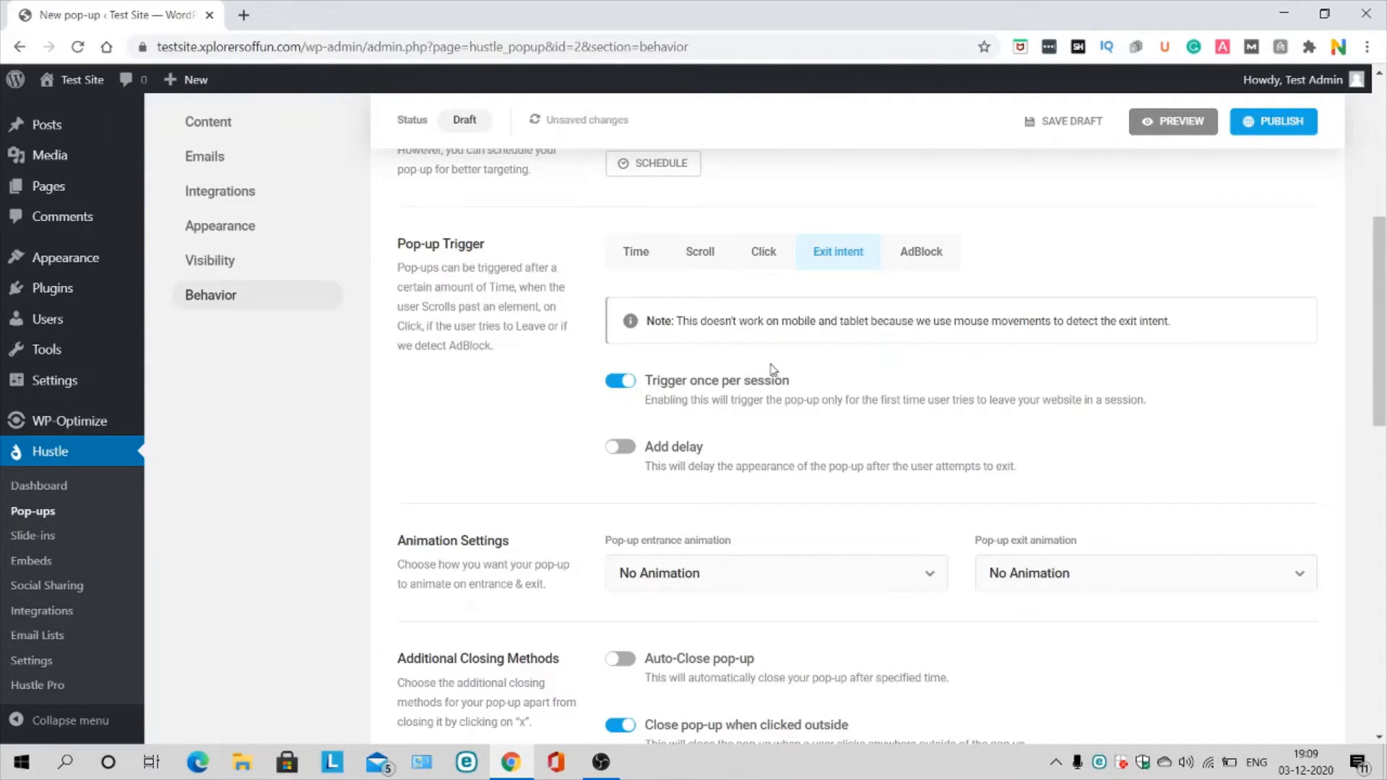
Step: Switch off closing the pop-up when clicked outside and publish it
scroll(769, 369, "down", 2)
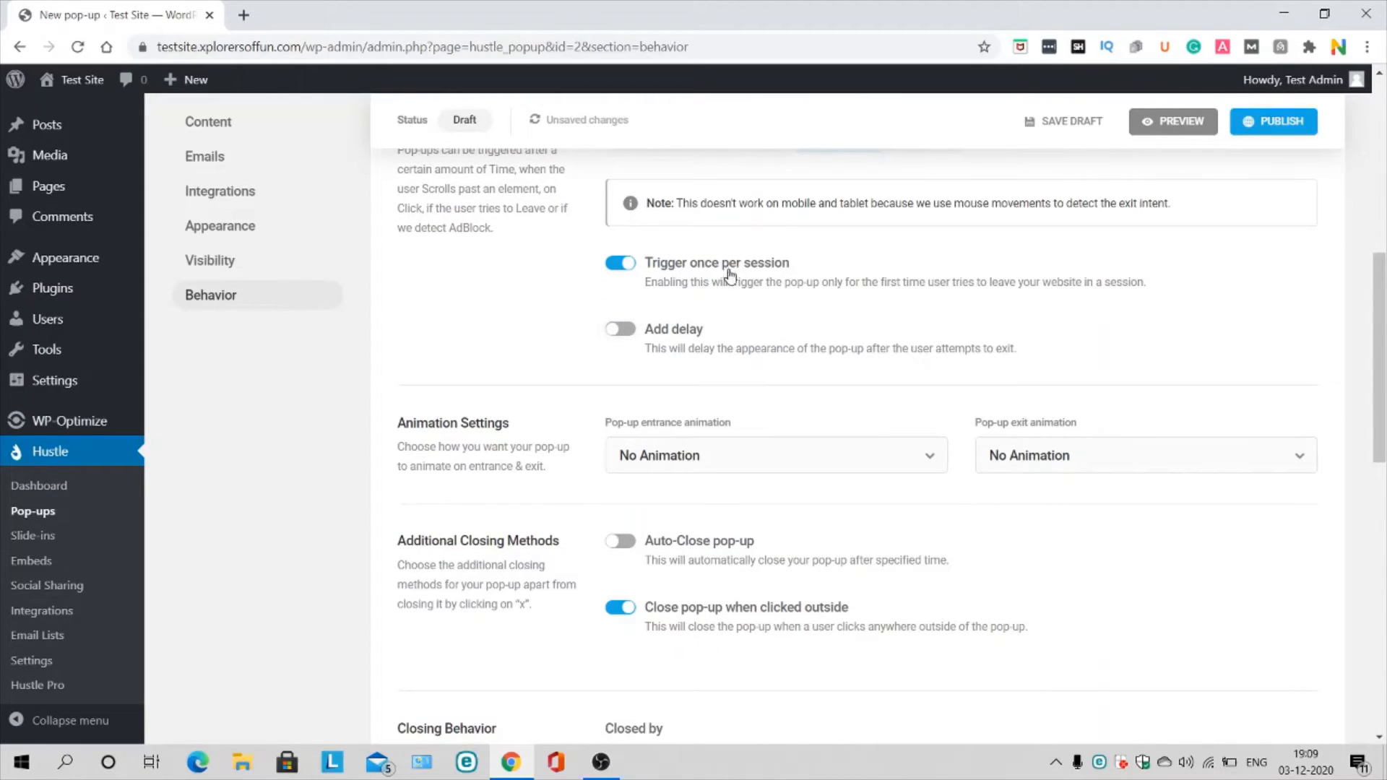
scroll(786, 320, "down", 5)
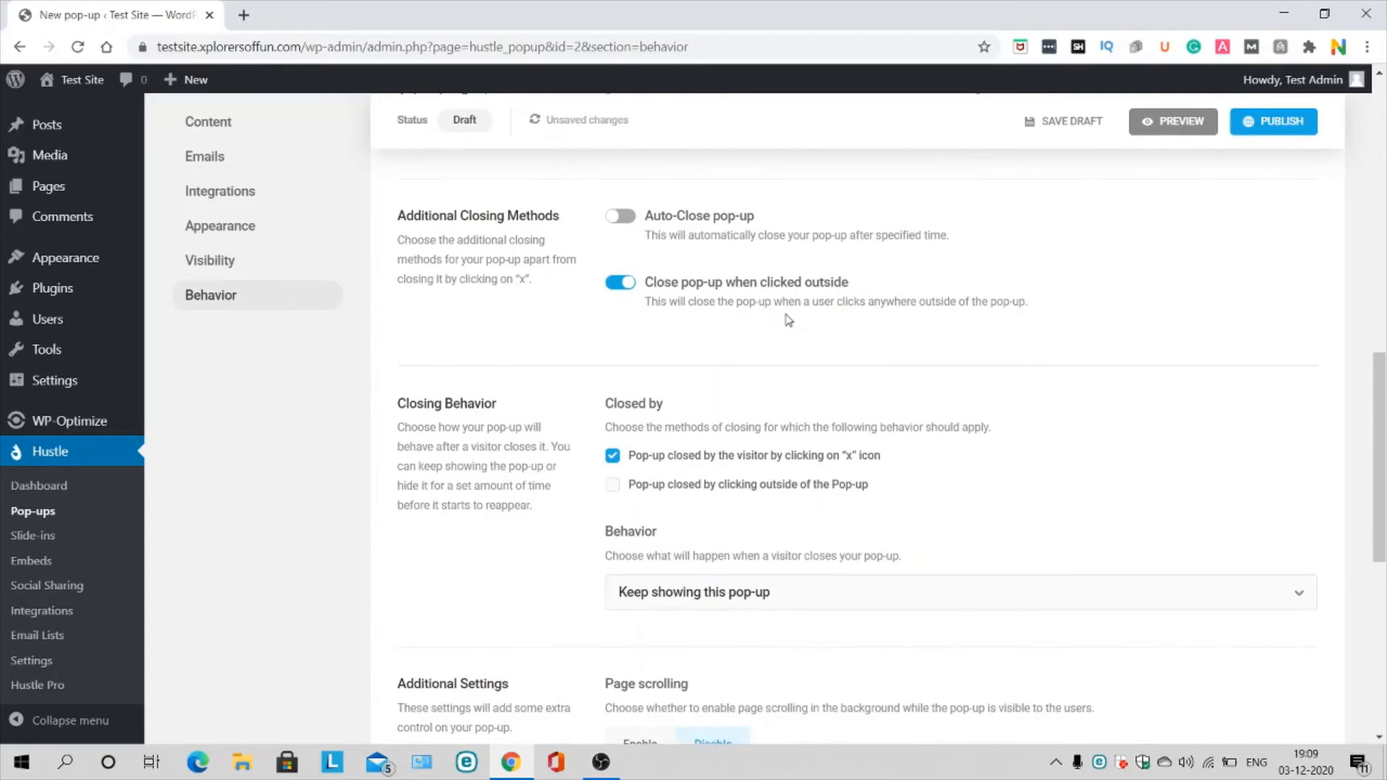
scroll(774, 464, "up", 4)
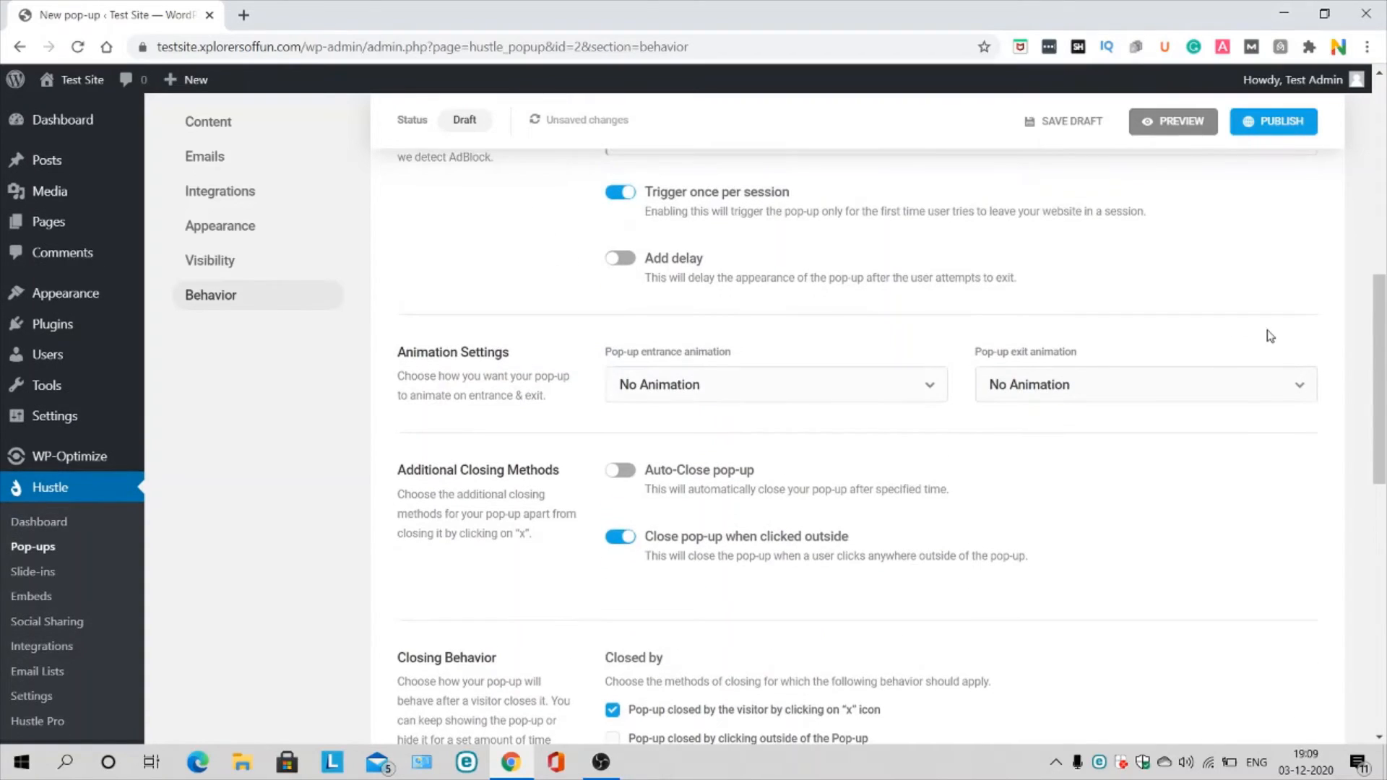
scroll(708, 408, "down", 3)
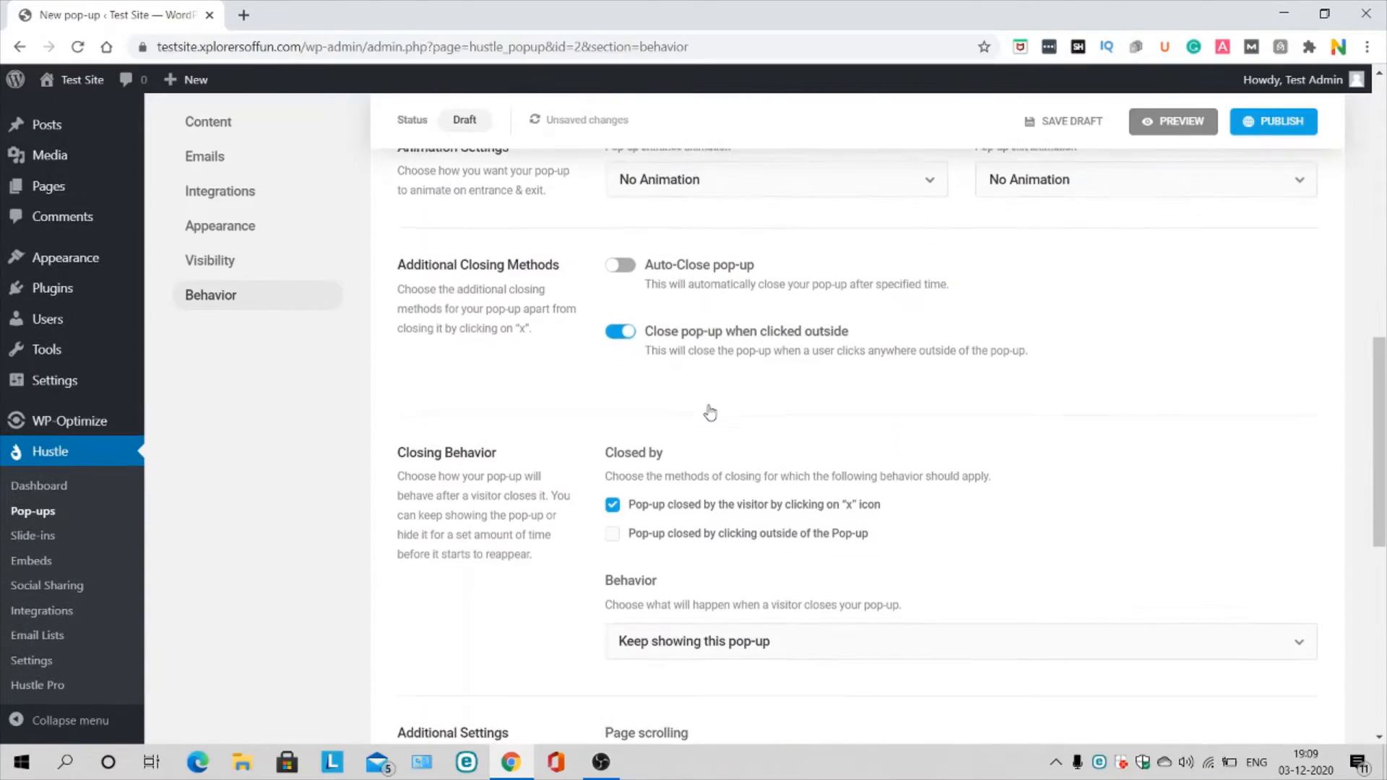
left_click(623, 331)
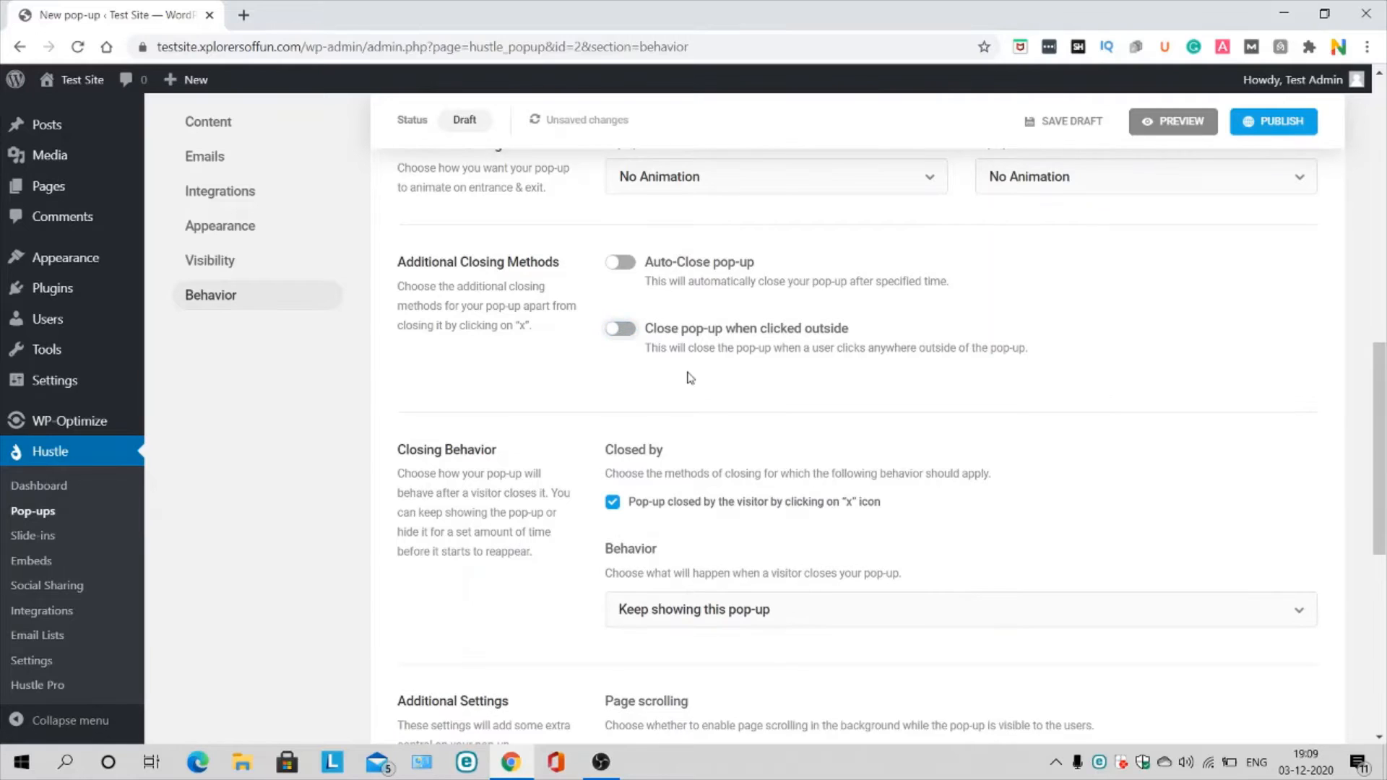
scroll(687, 375, "down", 7)
left_click(1272, 553)
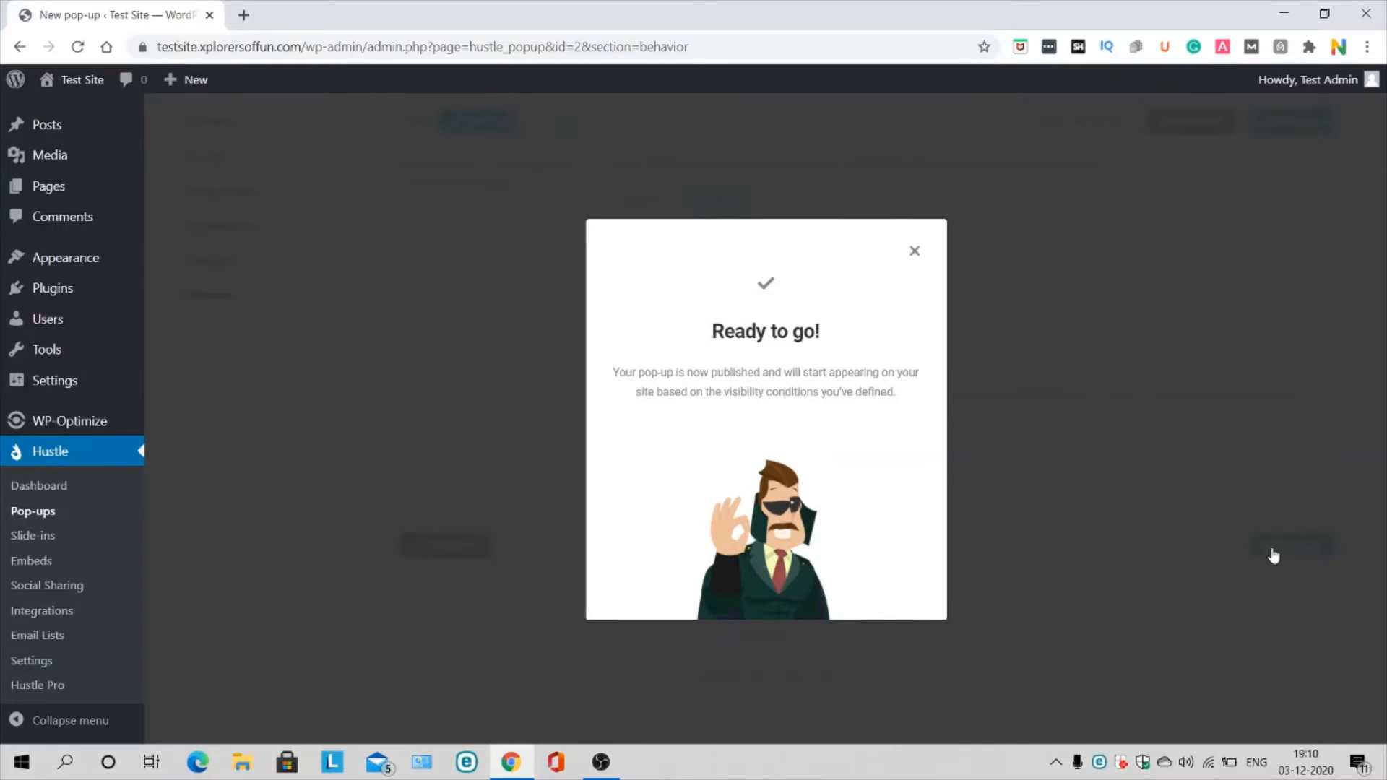
Step: Load the test site in a new tab and close the Hustle food pop-up that appears
left_click(249, 11)
type("testsite.xplorersoffun.com")
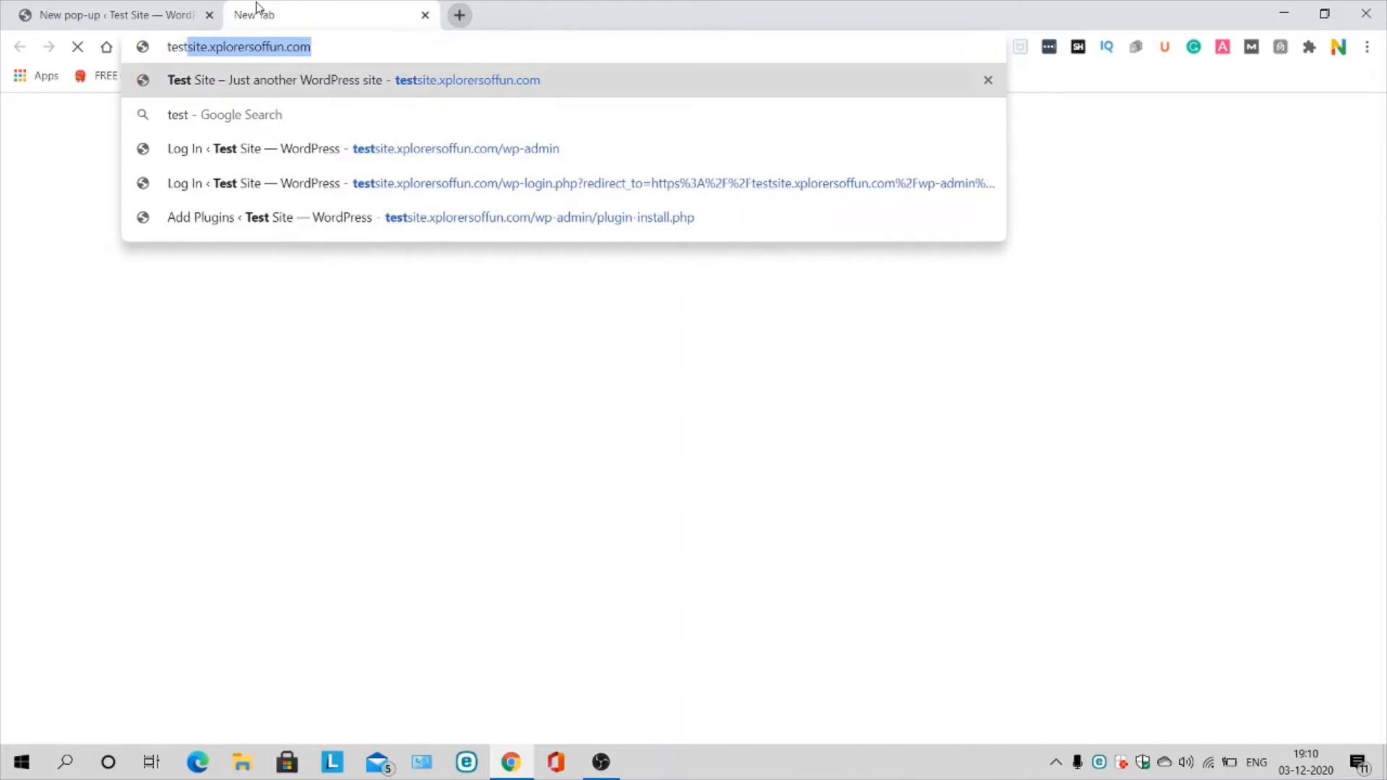
key("Return")
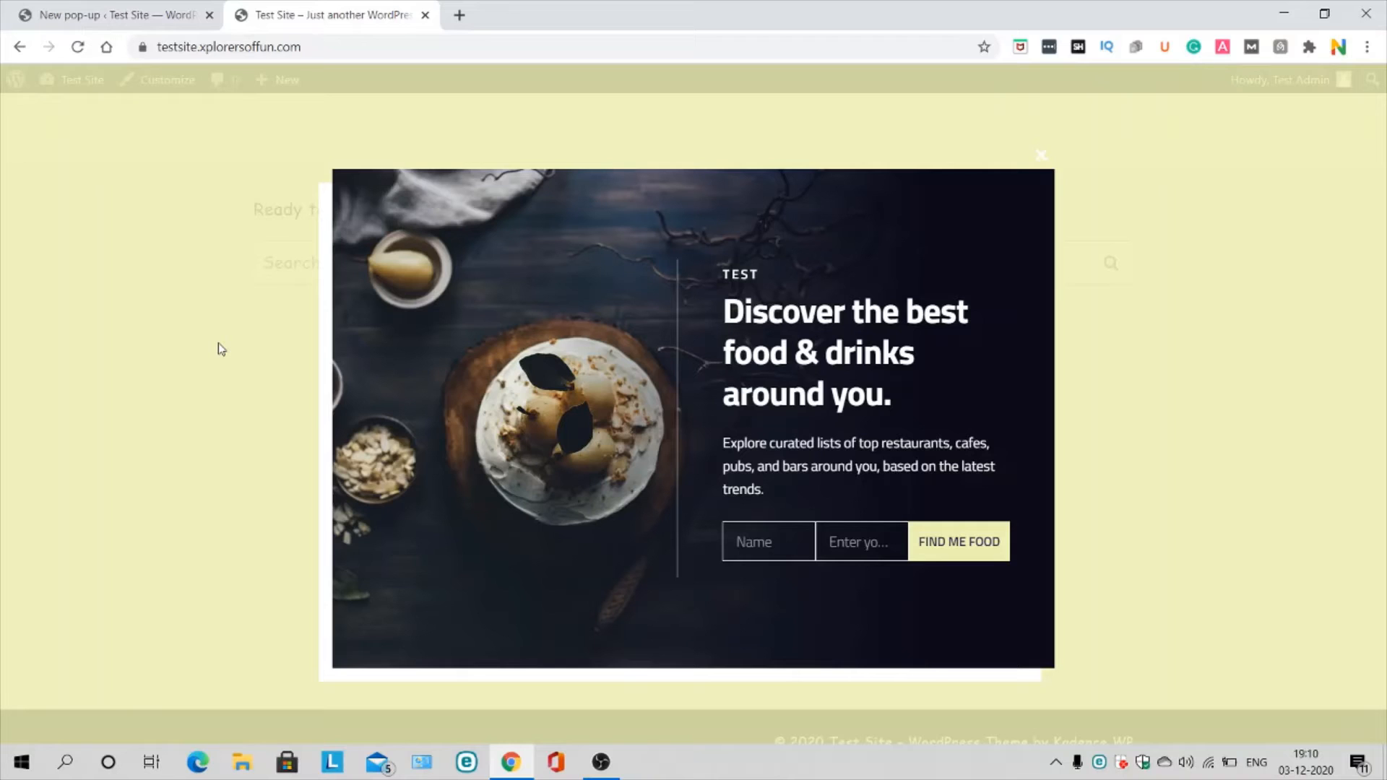
left_click(1040, 158)
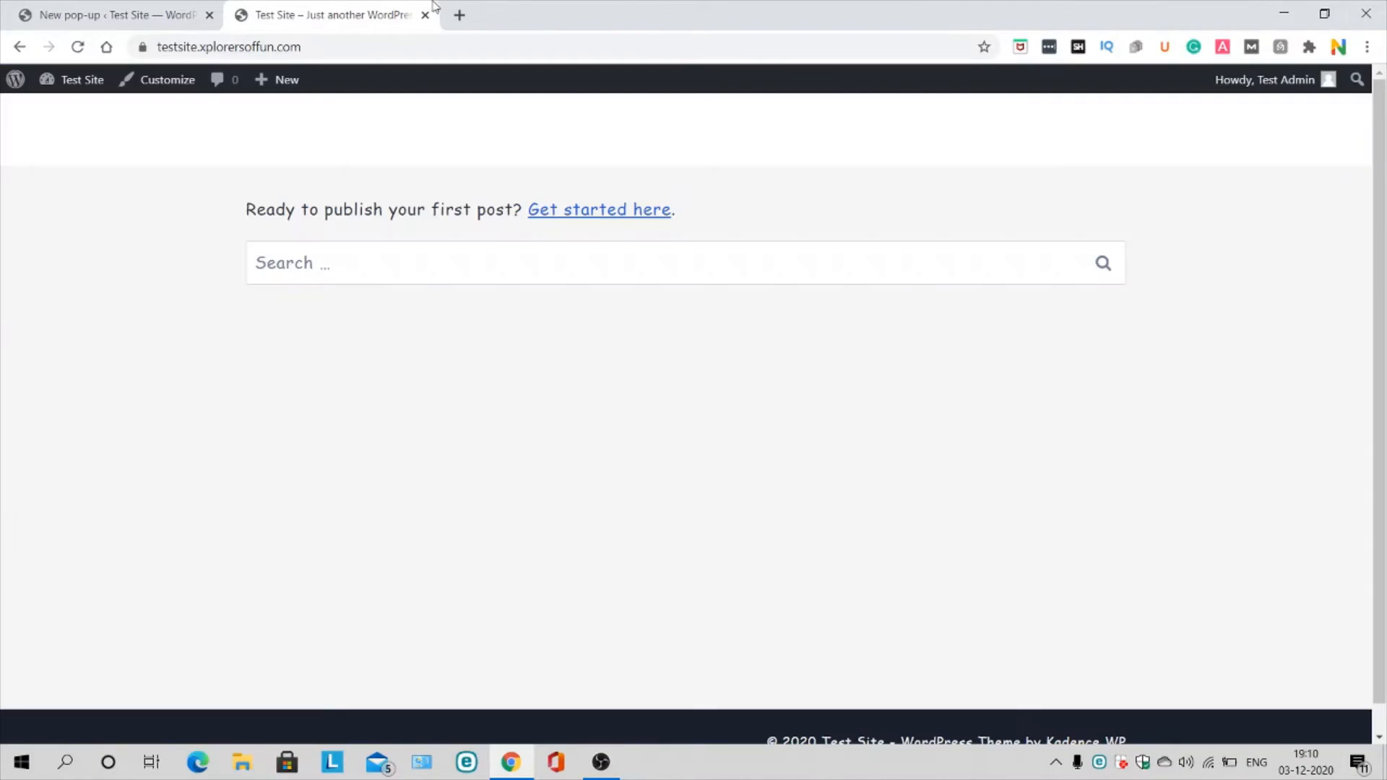
Step: Show Hustle Pro's MONTHLY plan prices on wpmudev.org, then return to the New pop-up tab
left_click(458, 15)
left_click(425, 15)
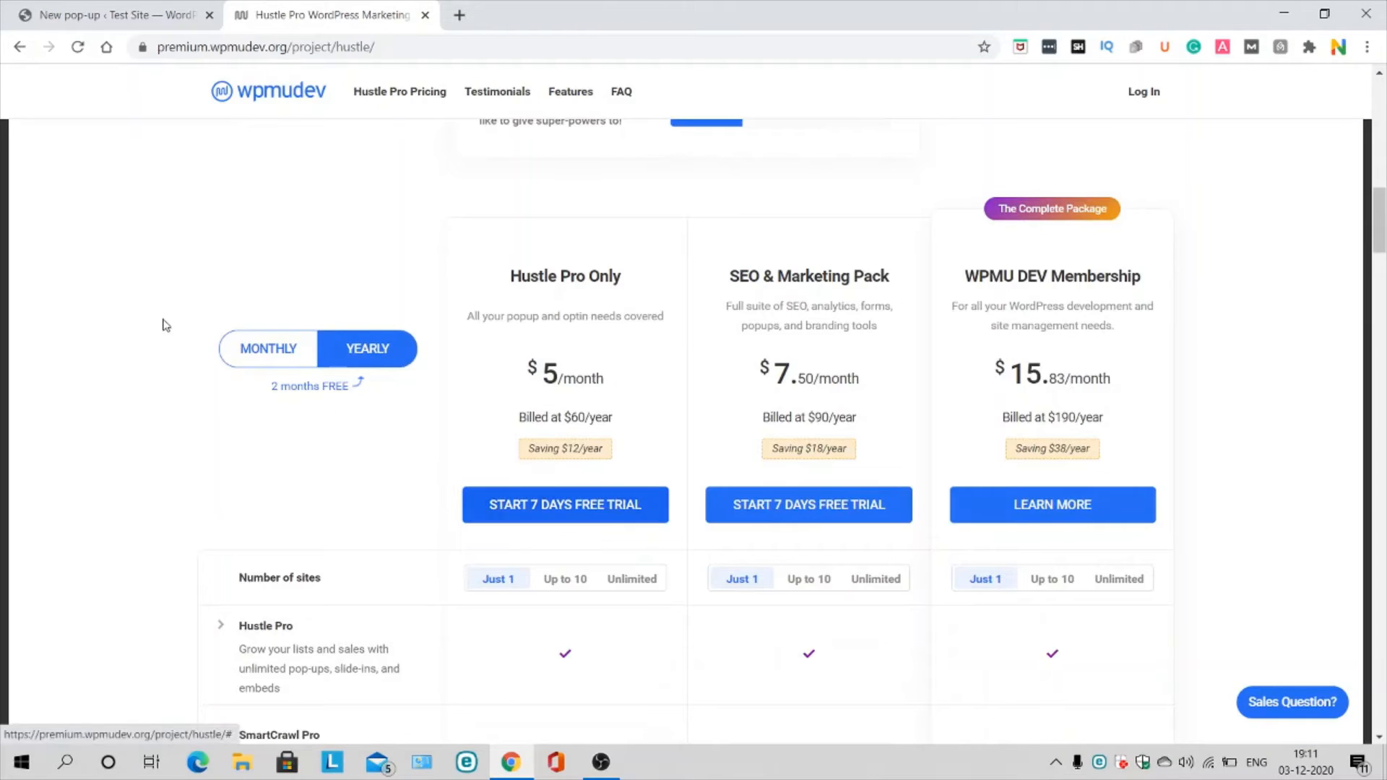
left_click(271, 345)
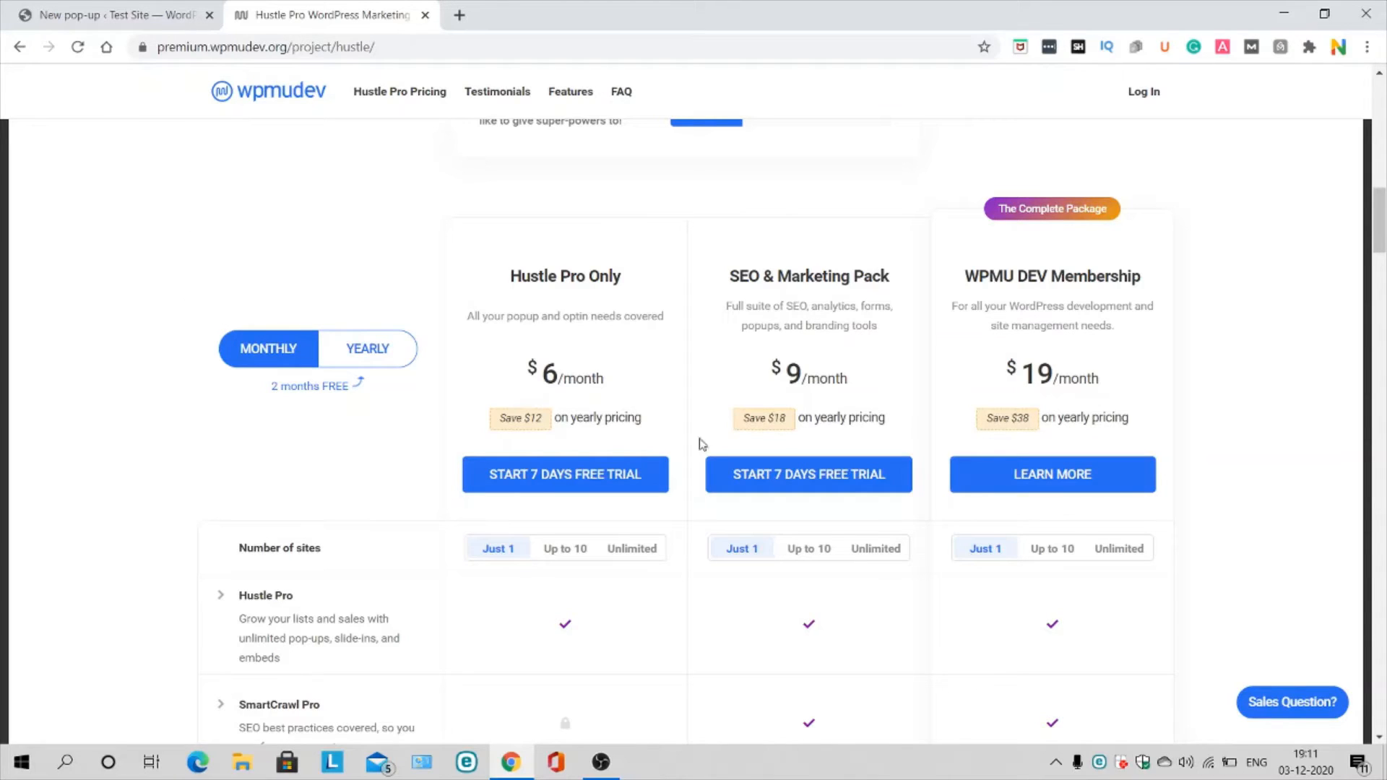
scroll(792, 408, "down", 2)
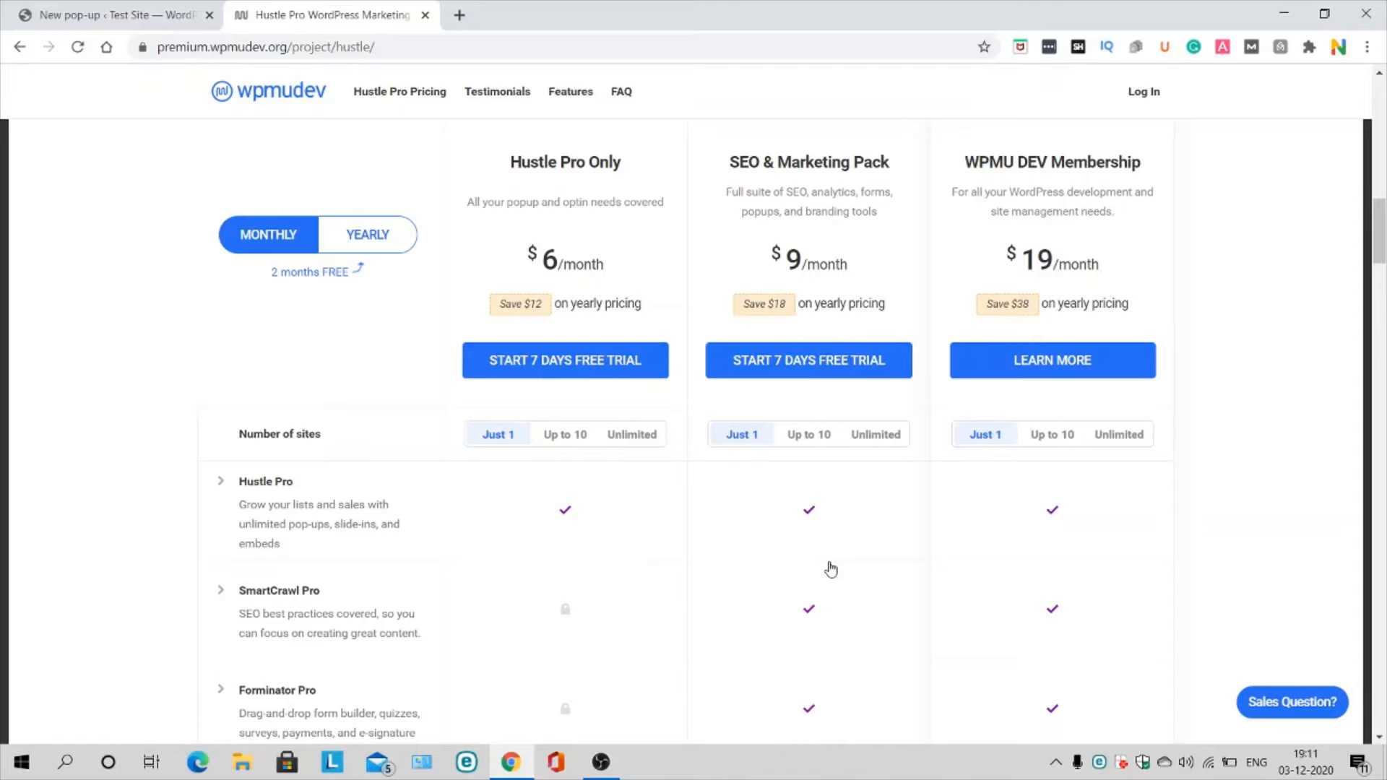
left_click(115, 14)
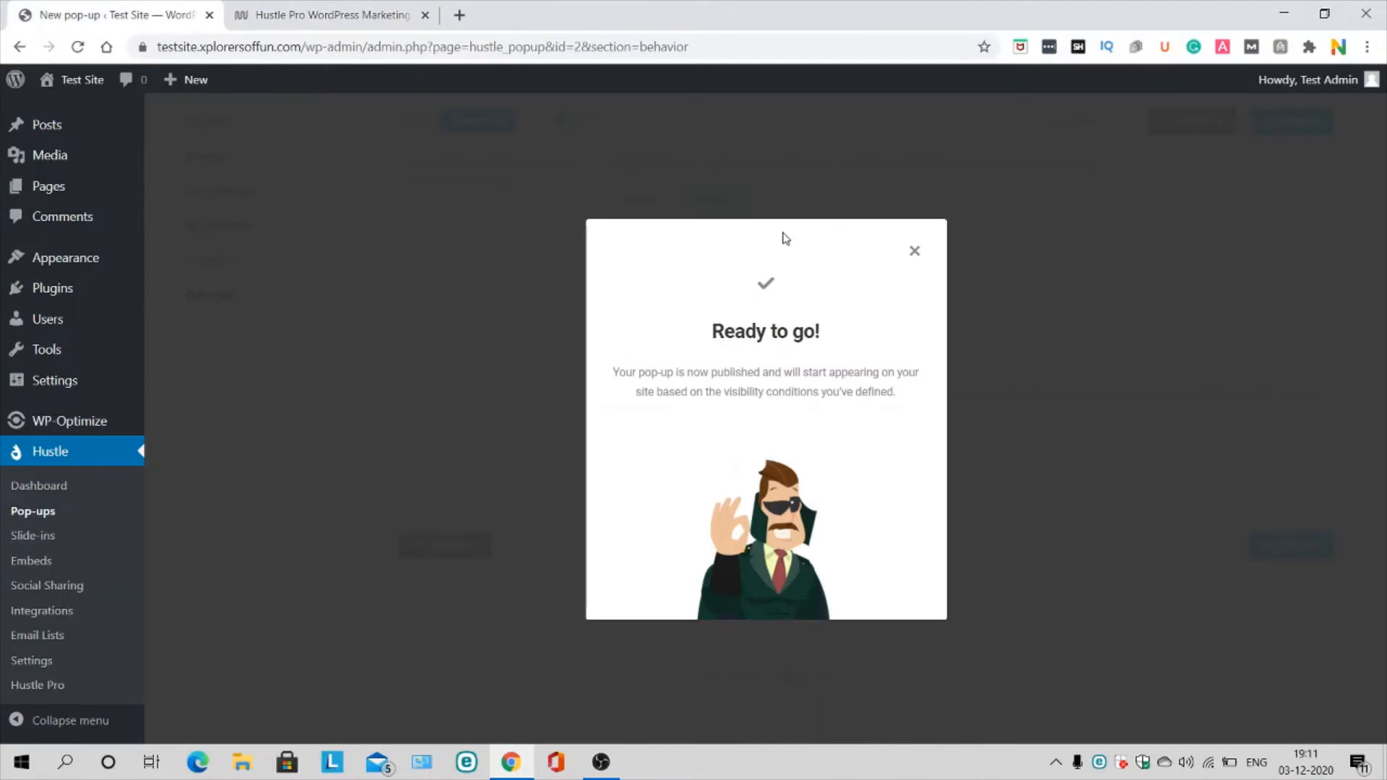
Step: Close the 'Ready to go!' confirmation and scroll back to the top of the Behavior settings
left_click(913, 252)
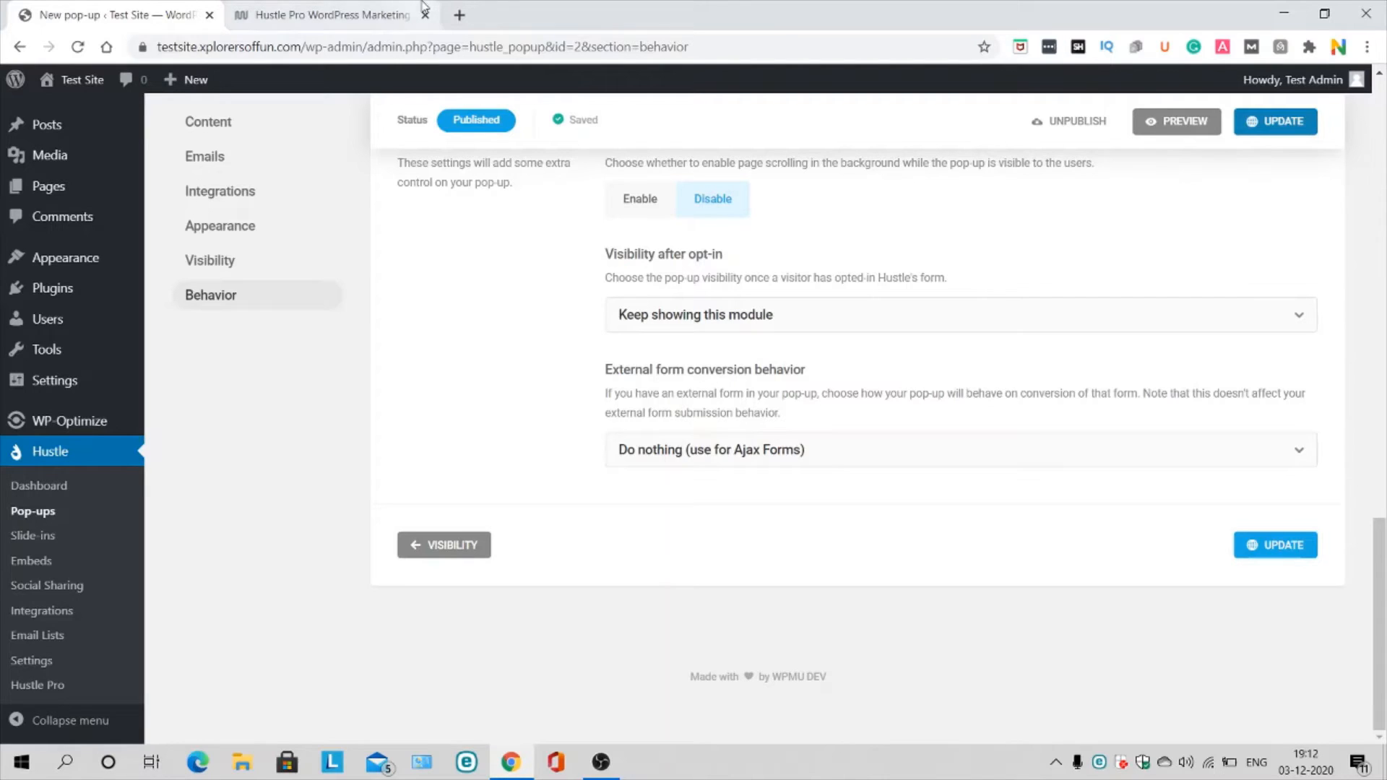
left_click(339, 13)
left_click(145, 13)
scroll(659, 506, "up", 10)
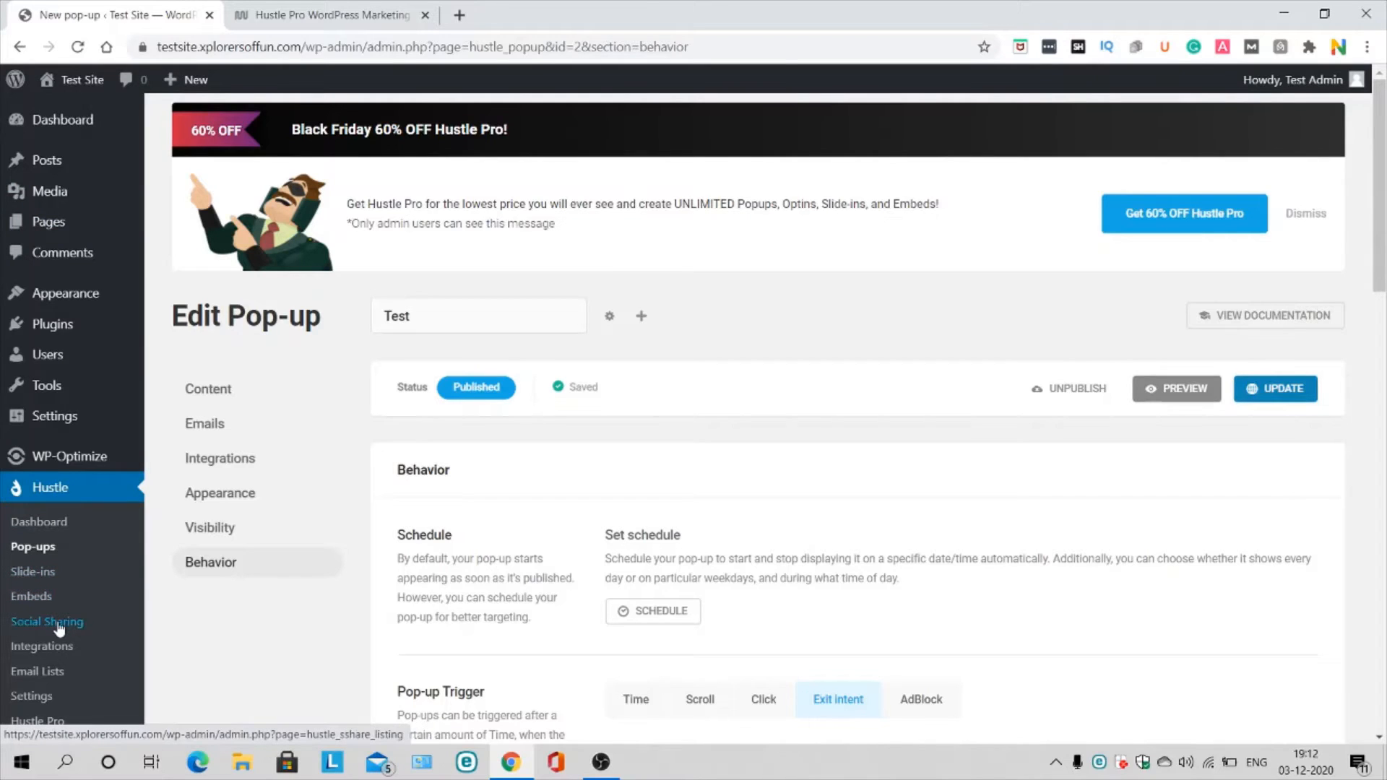
mouse_move(56, 312)
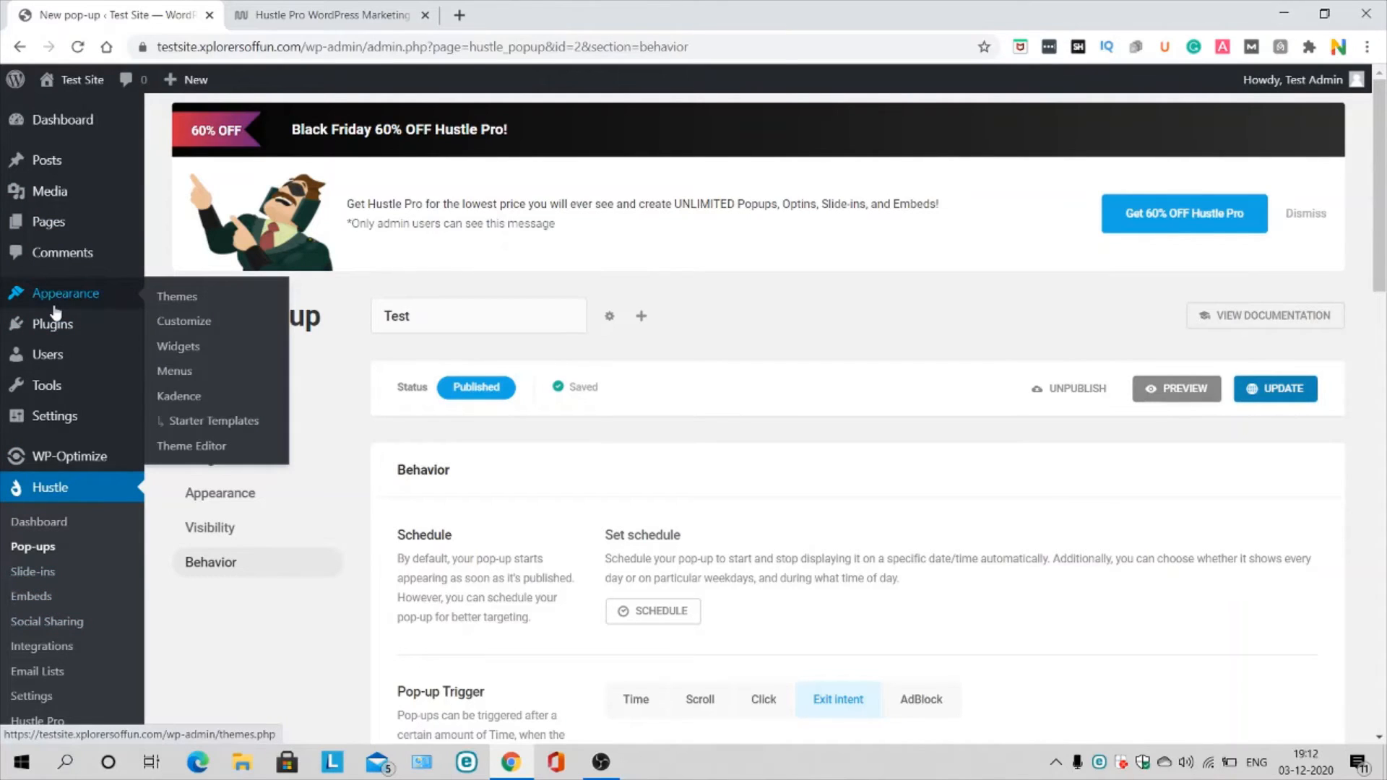
mouse_move(58, 338)
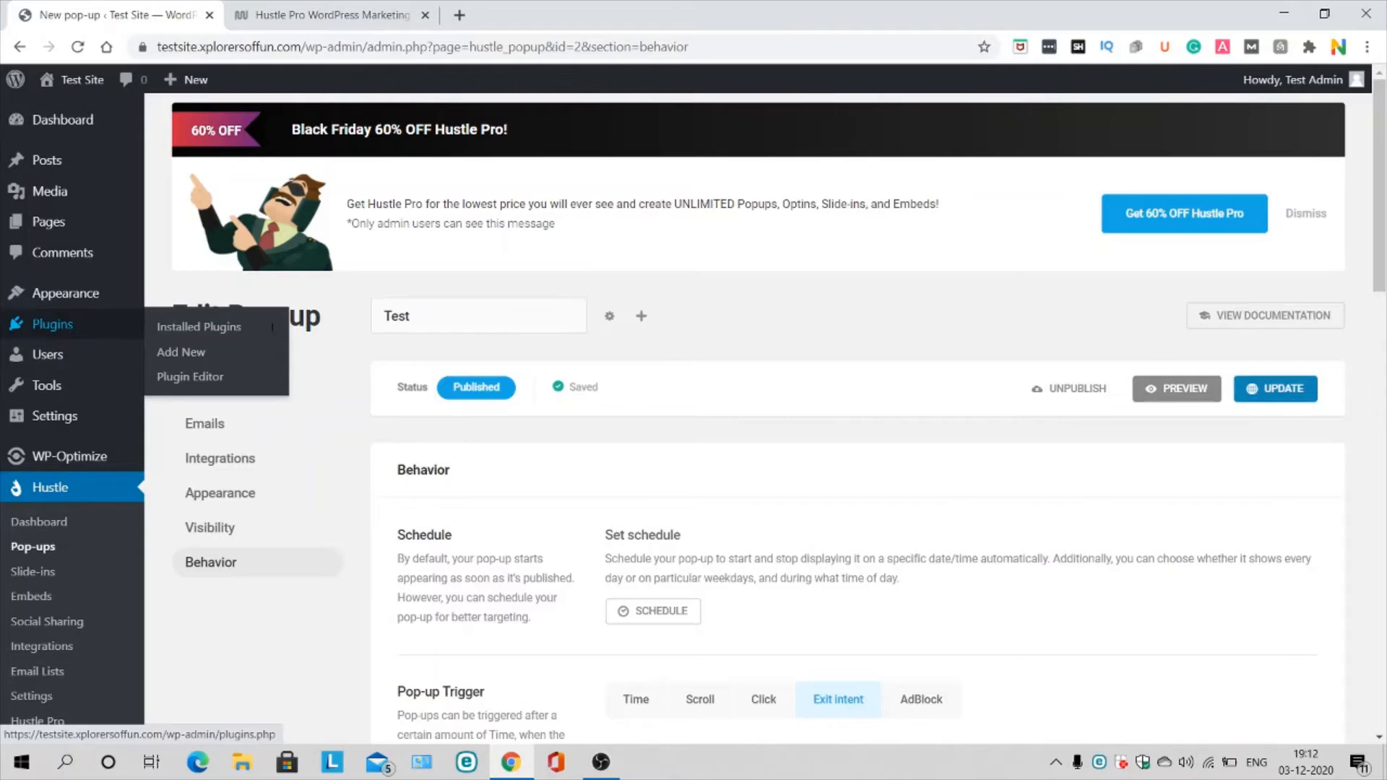
Step: Search Add Plugins for 'brave popups', then install and activate Brave
left_click(156, 328)
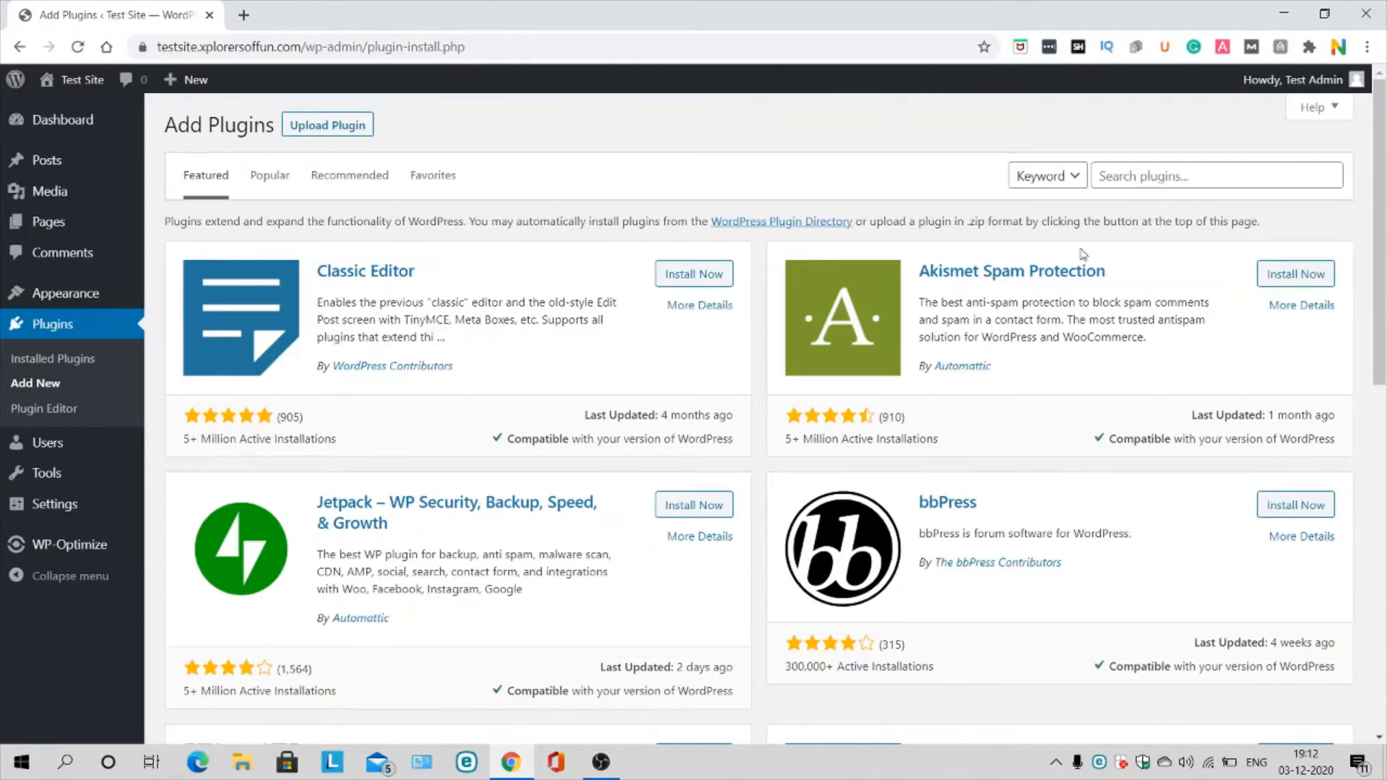
left_click(1152, 175)
type("brave popups")
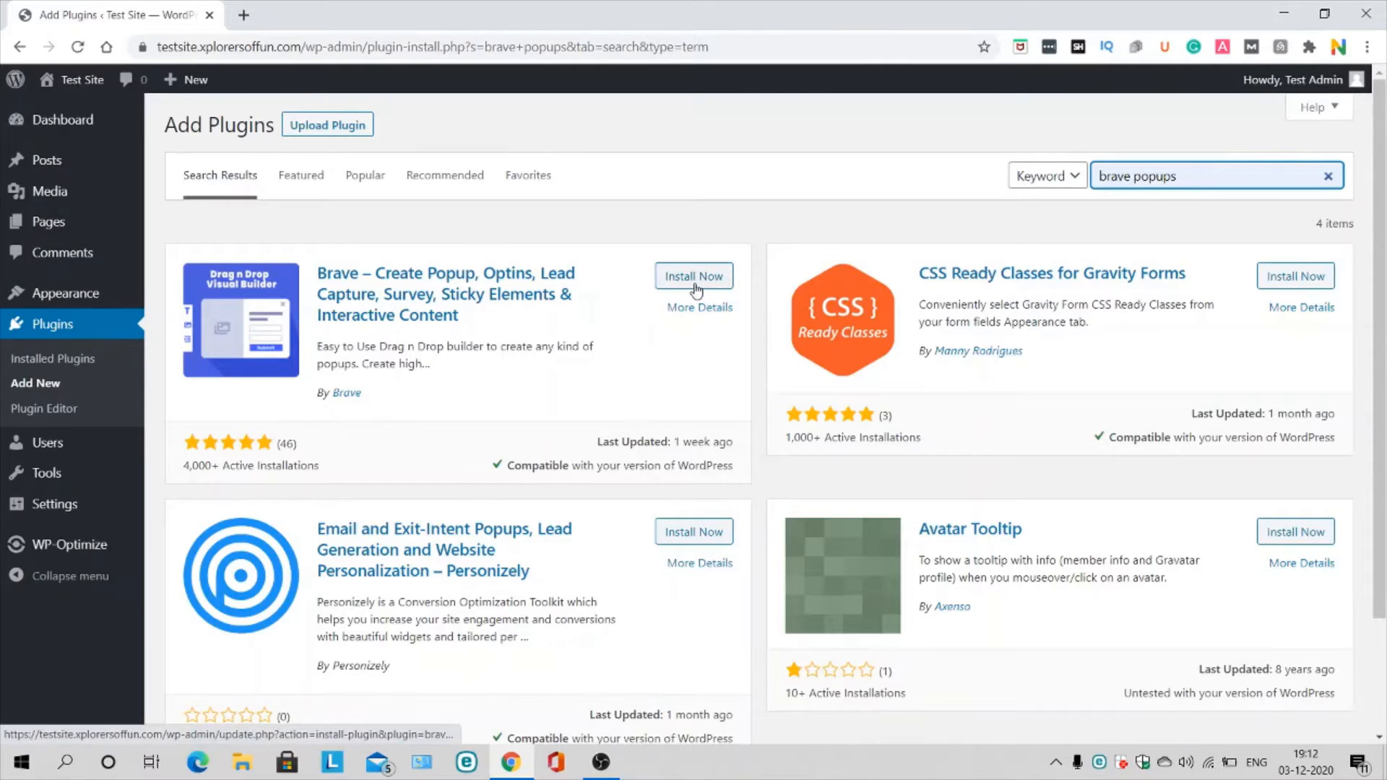
left_click(694, 280)
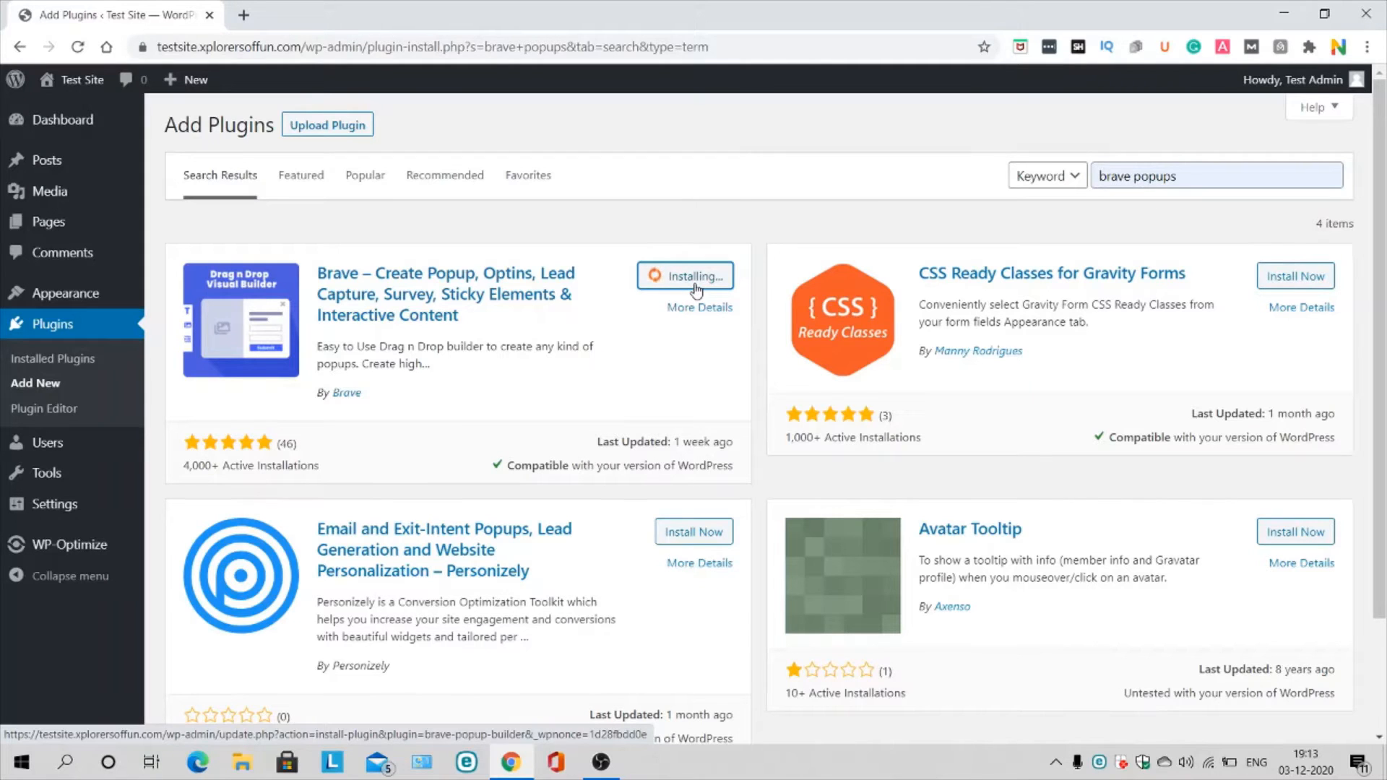
left_click(693, 281)
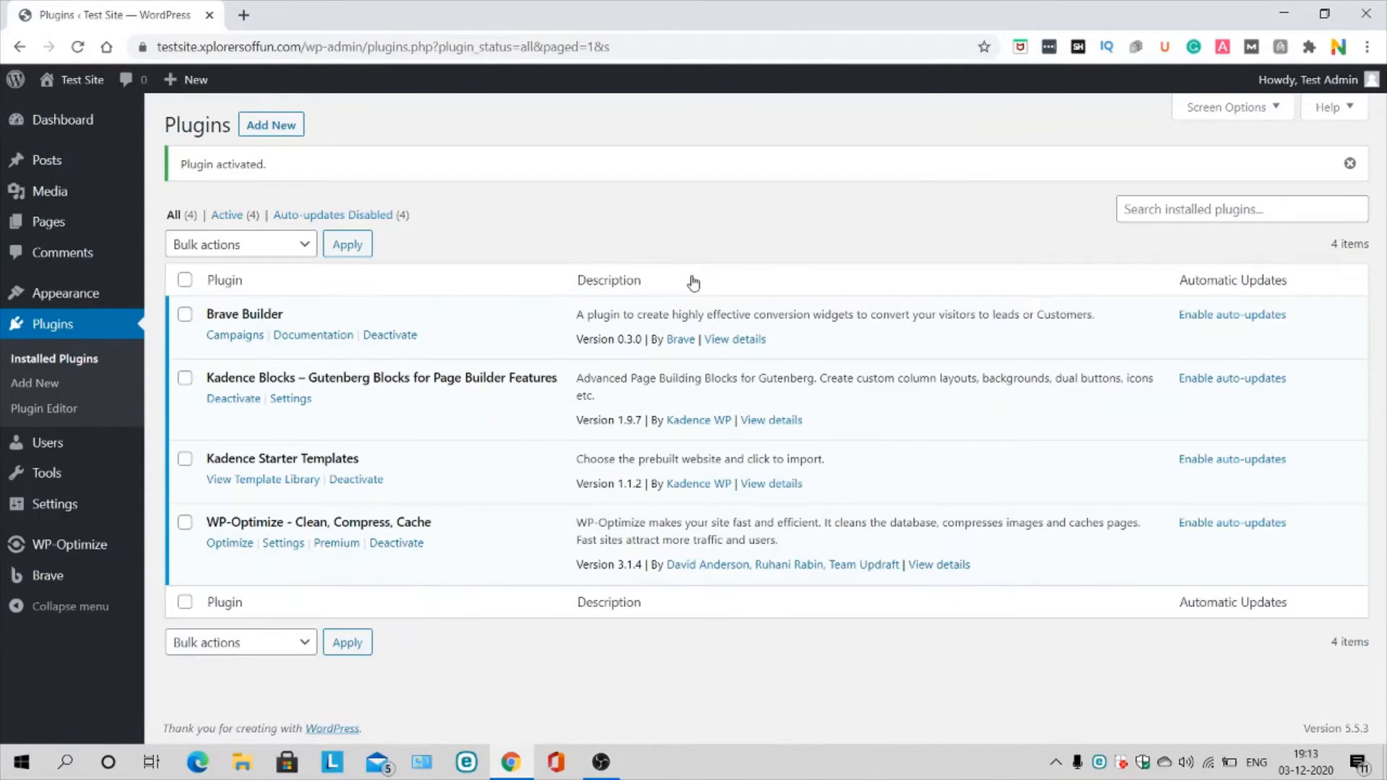
Step: Remove the Newsletter popup from Brave's Campaigns list, then start a new campaign
left_click(238, 337)
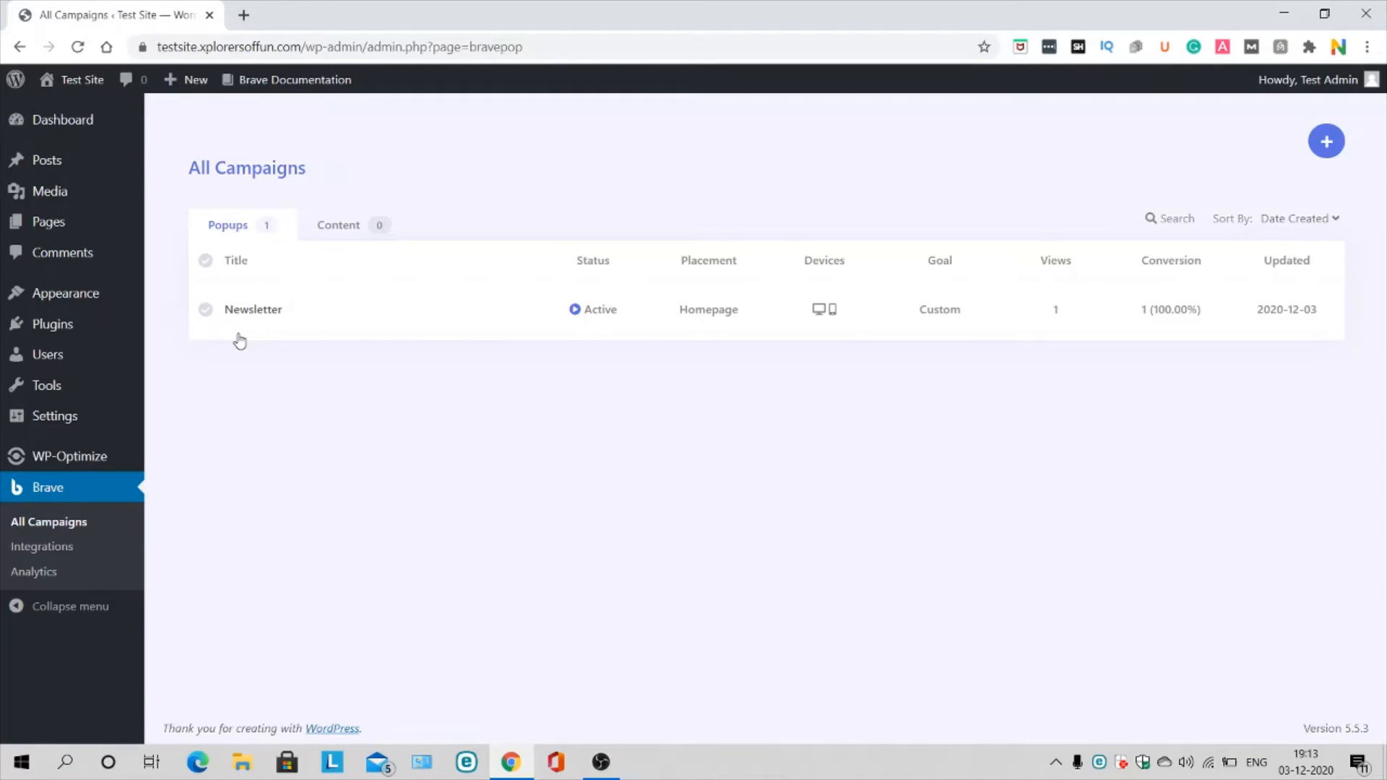
mouse_move(257, 316)
left_click(206, 310)
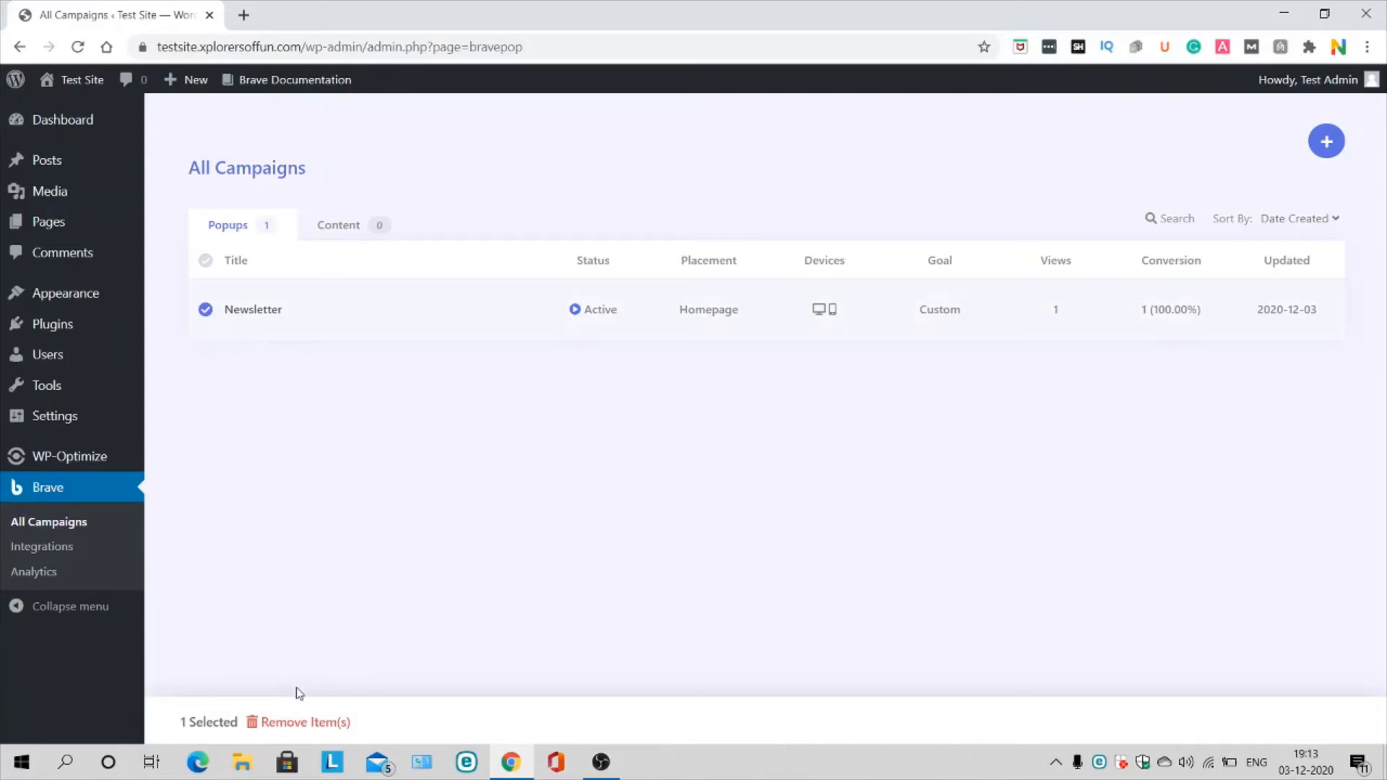
left_click(292, 725)
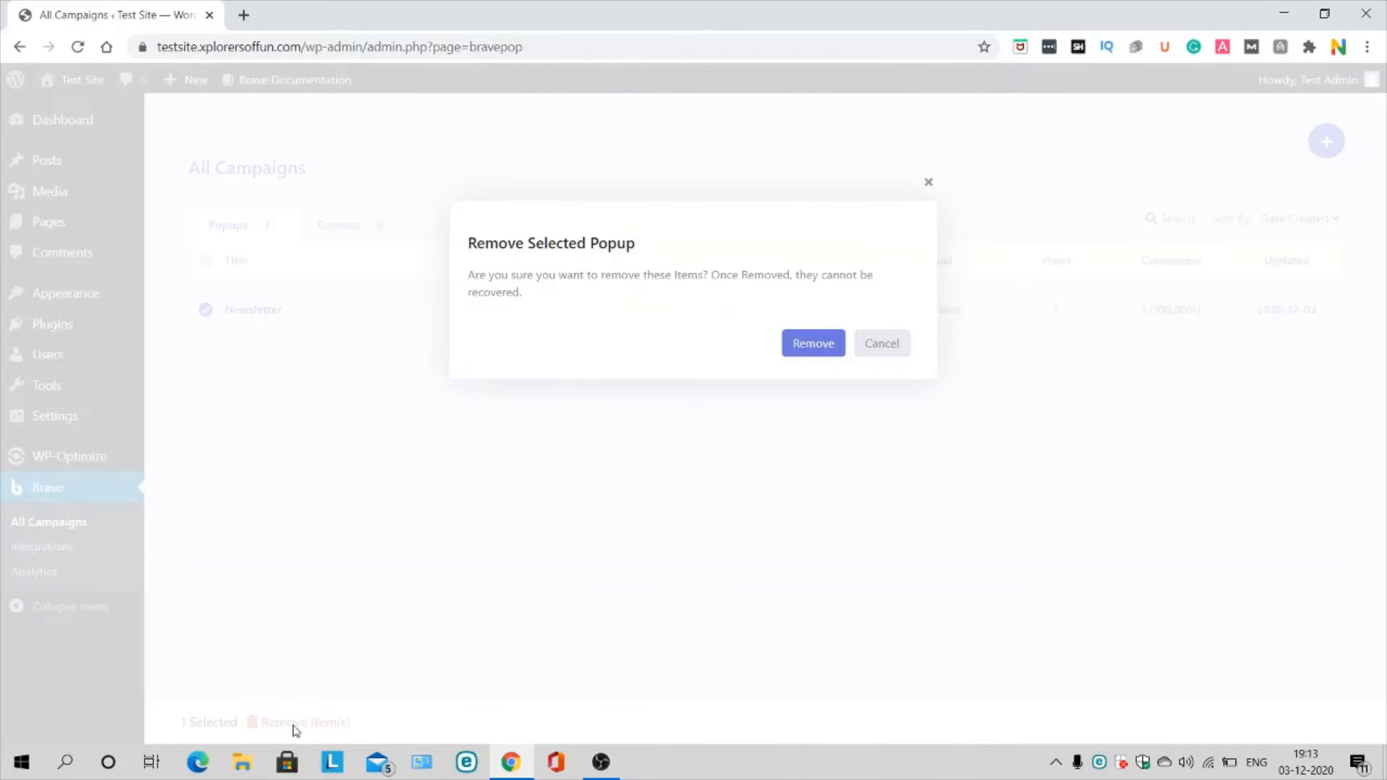
left_click(822, 354)
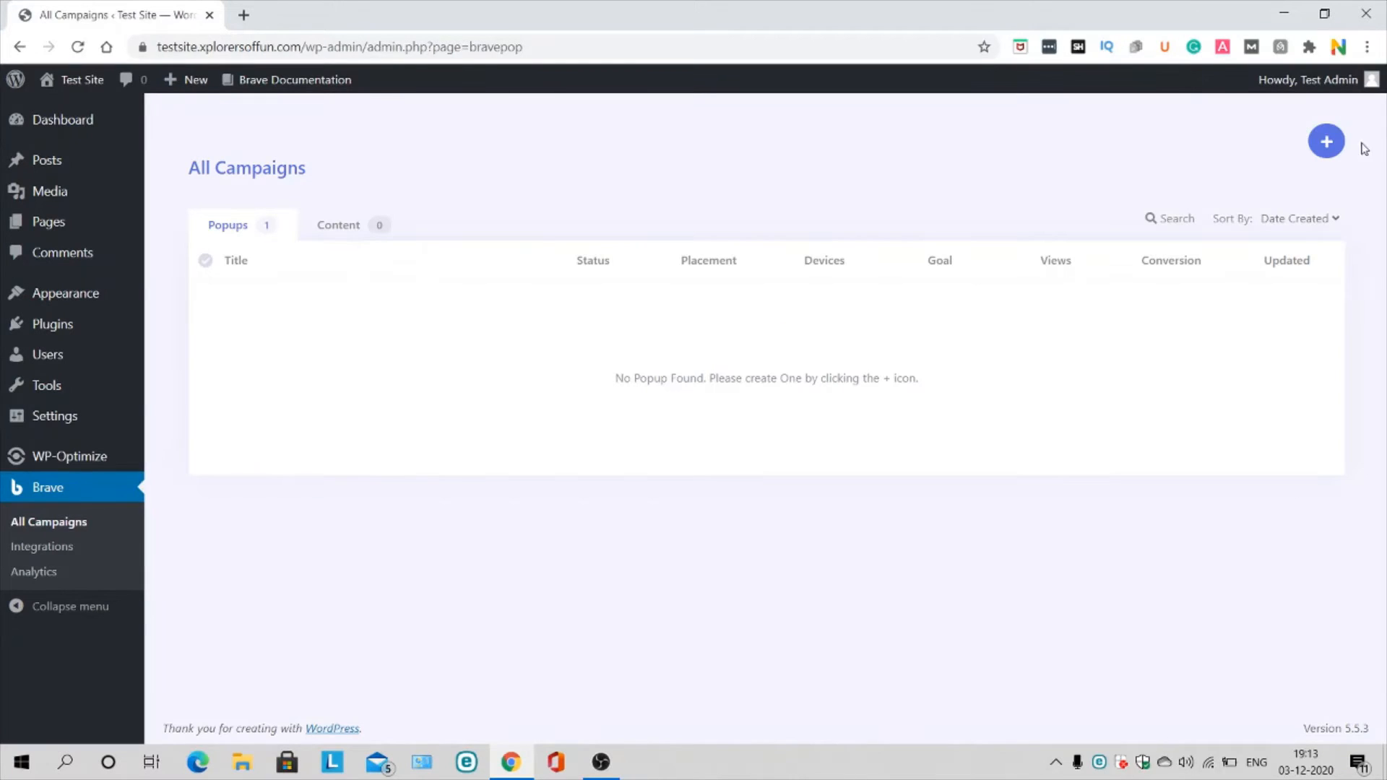
left_click(1324, 142)
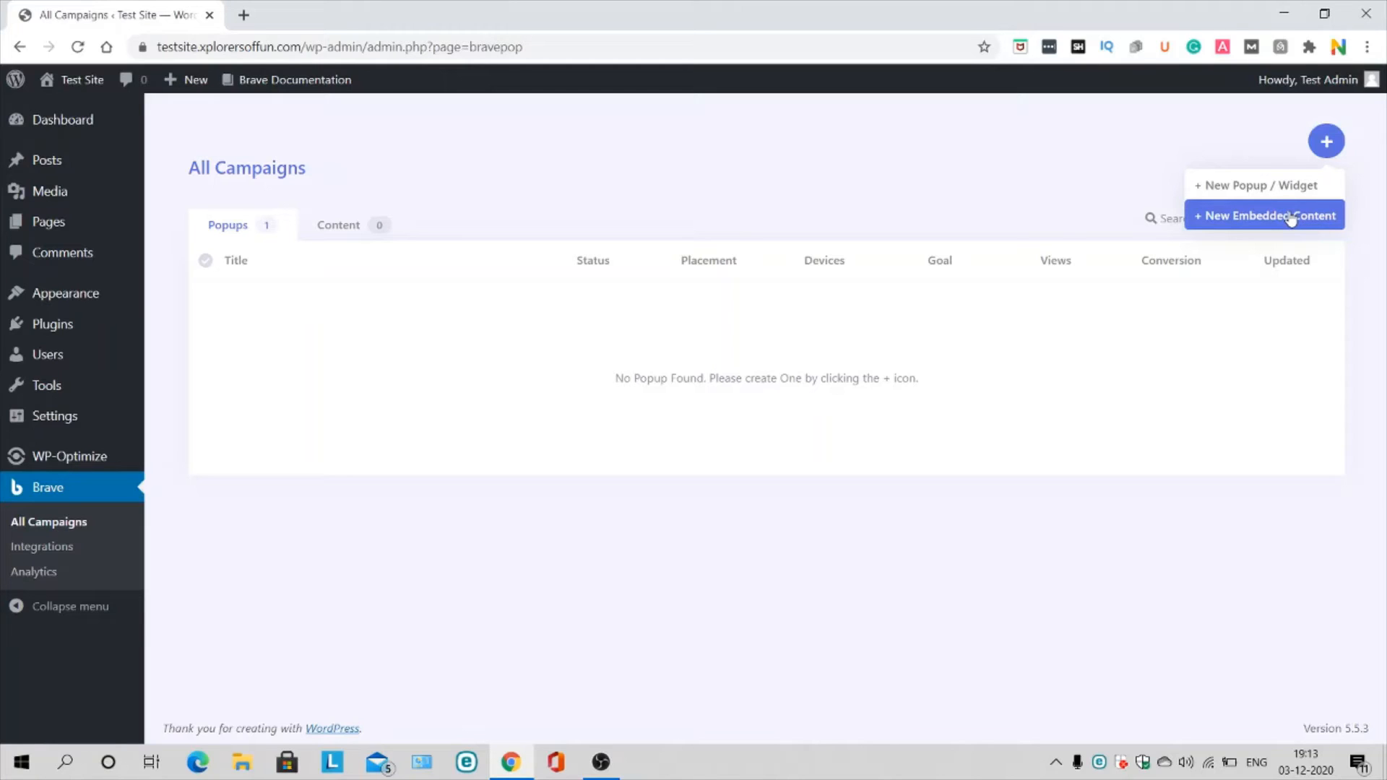
Step: Create a new popup titled 'Test' from the first template, the Hello there newsletter design
left_click(1261, 184)
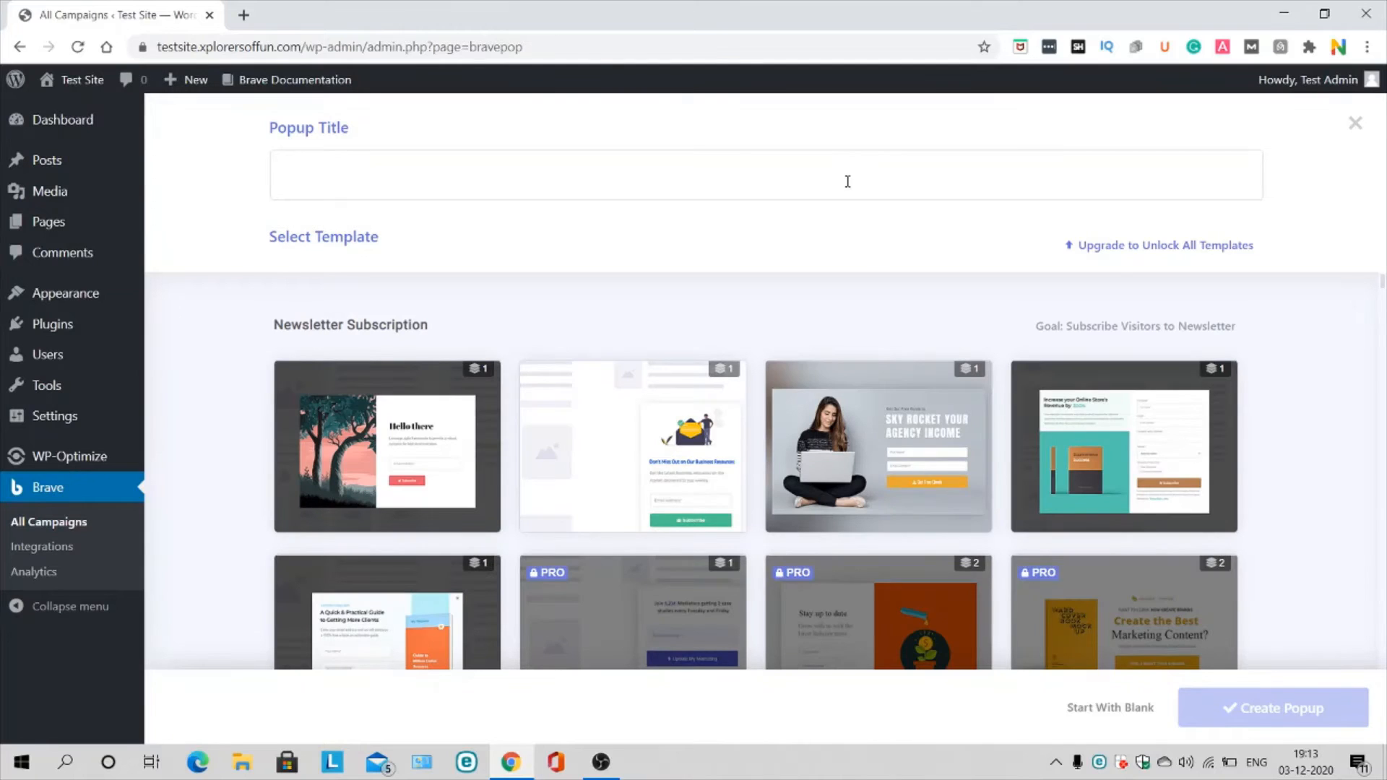
left_click(847, 180)
type("Test")
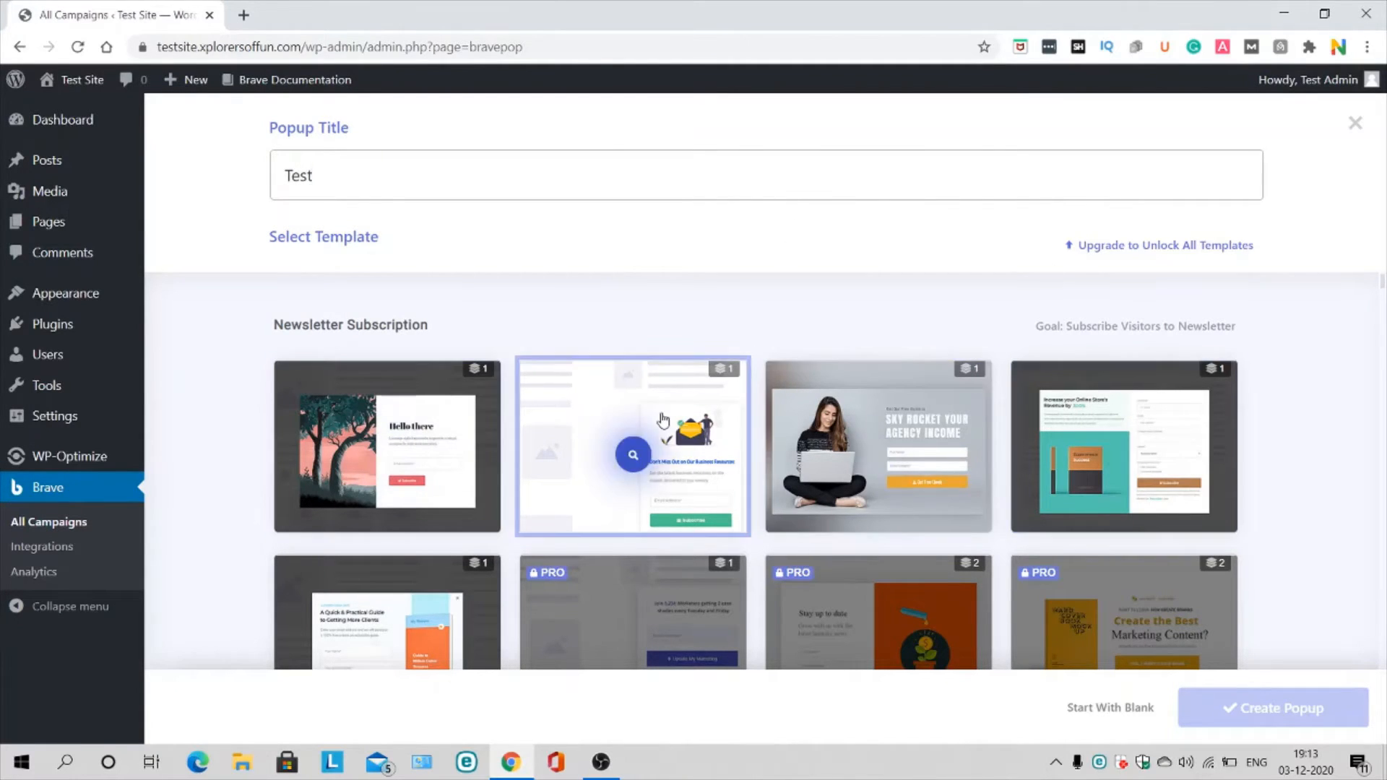
scroll(662, 419, "down", 2)
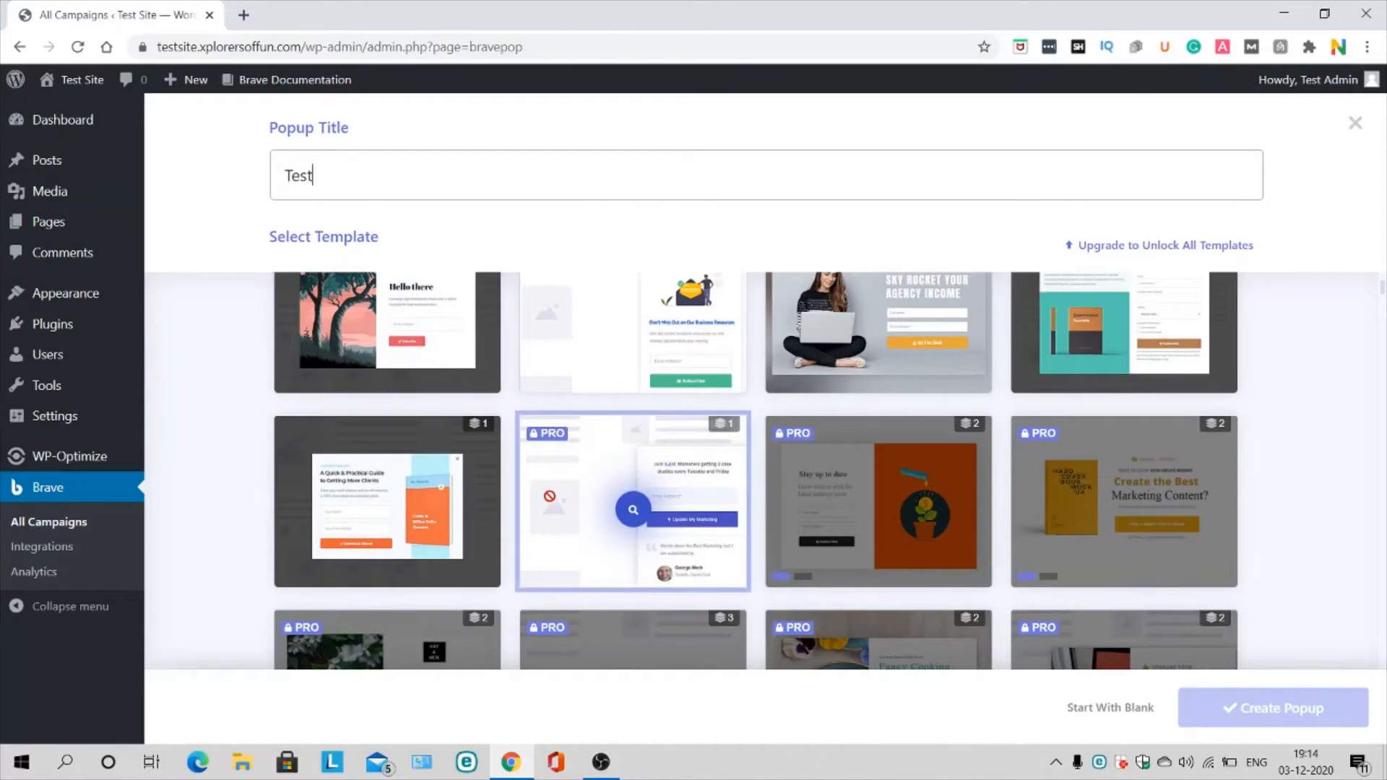
scroll(550, 472, "up", 2)
left_click(384, 452)
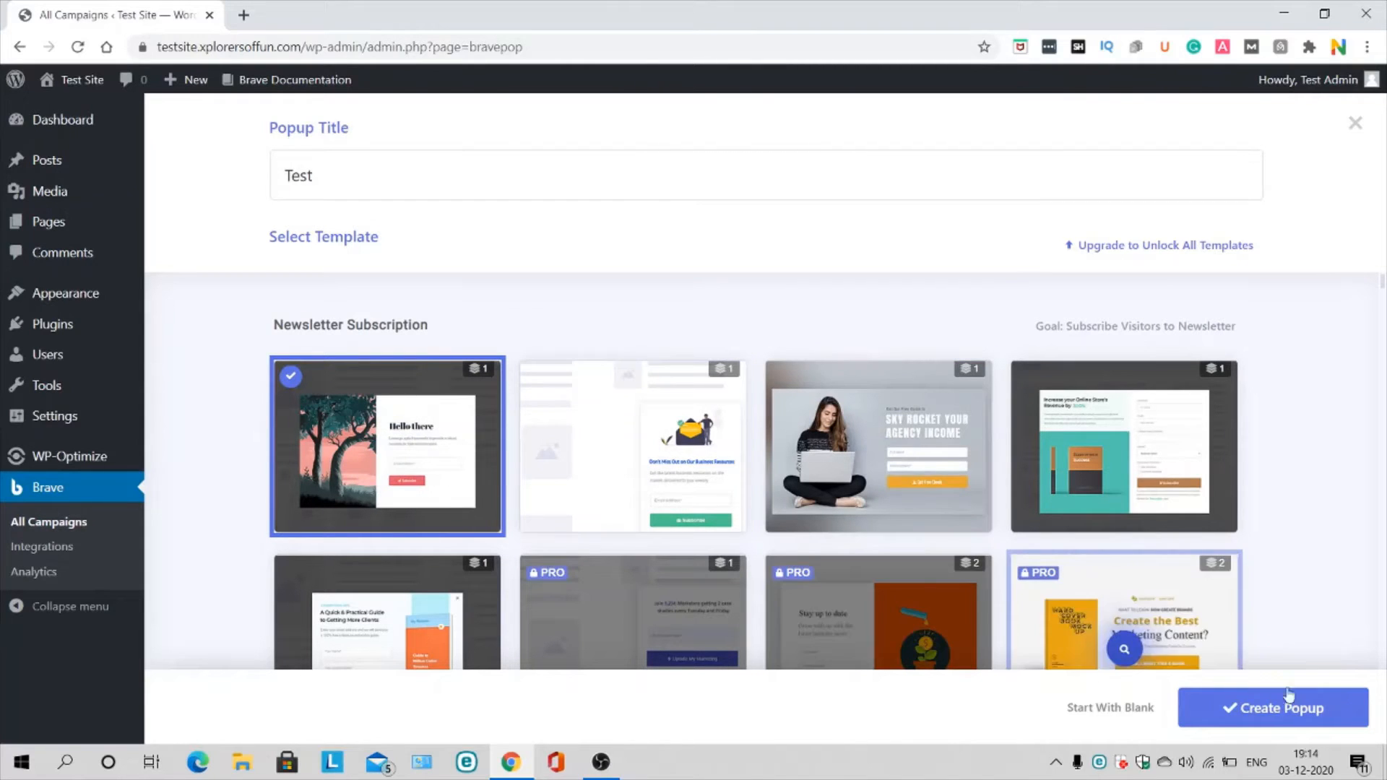
left_click(1298, 729)
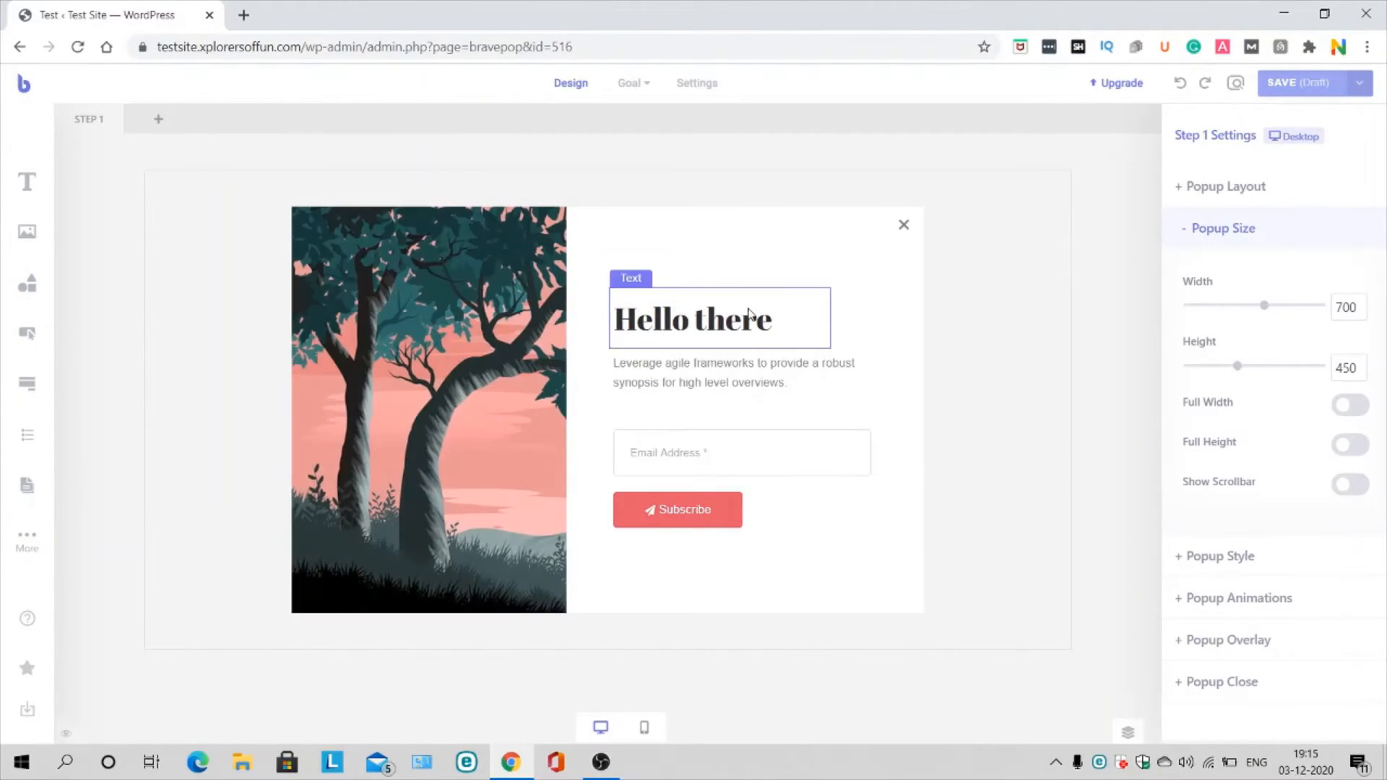
left_click(798, 466)
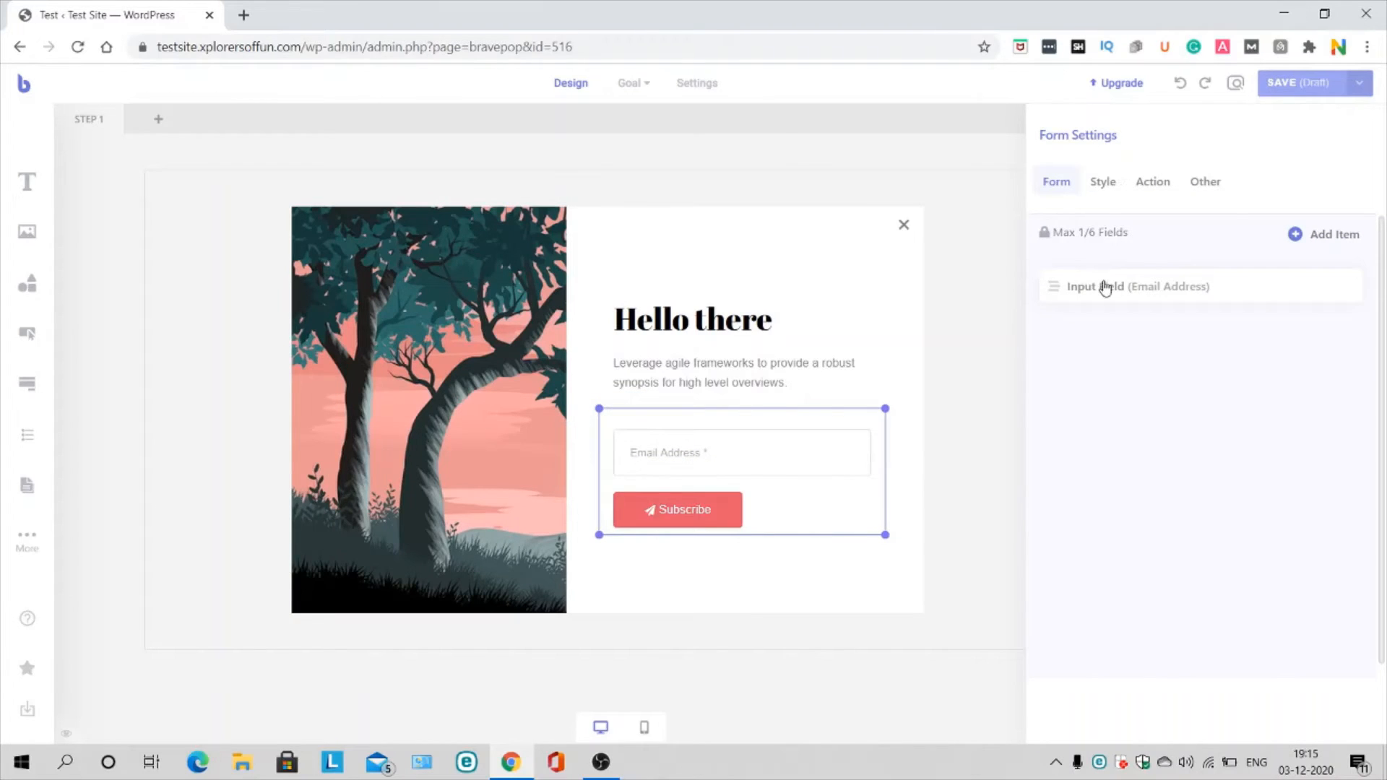
mouse_move(1108, 233)
left_click(713, 328)
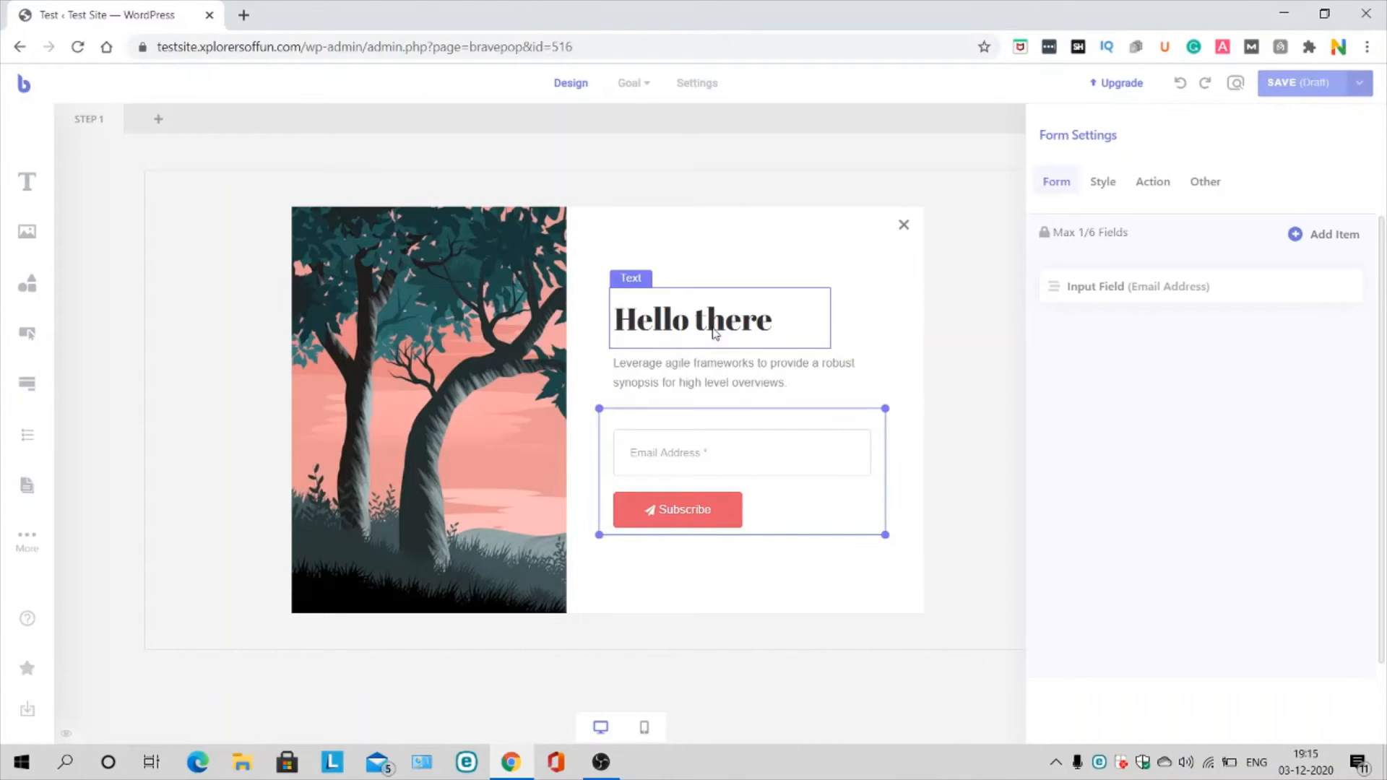
left_click(750, 366)
left_click(968, 401)
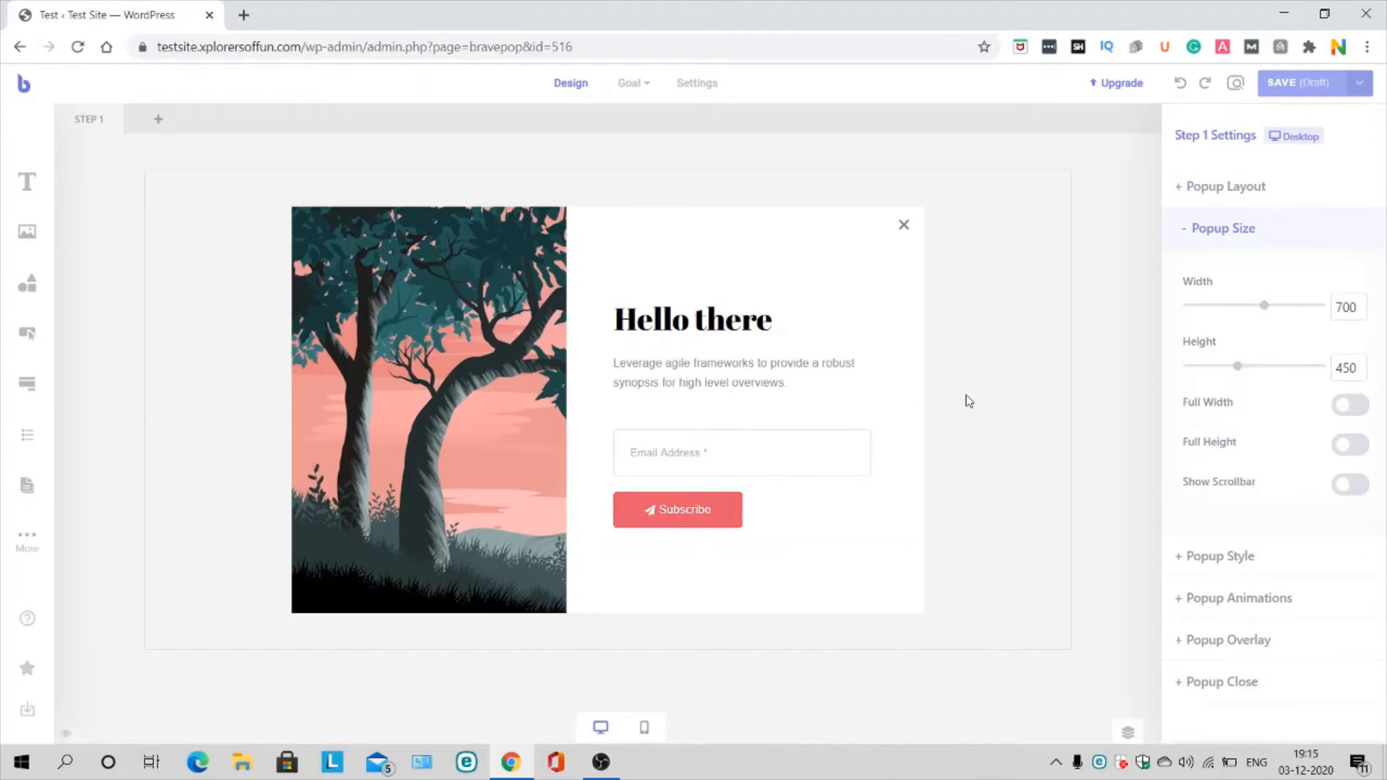
left_click(1303, 194)
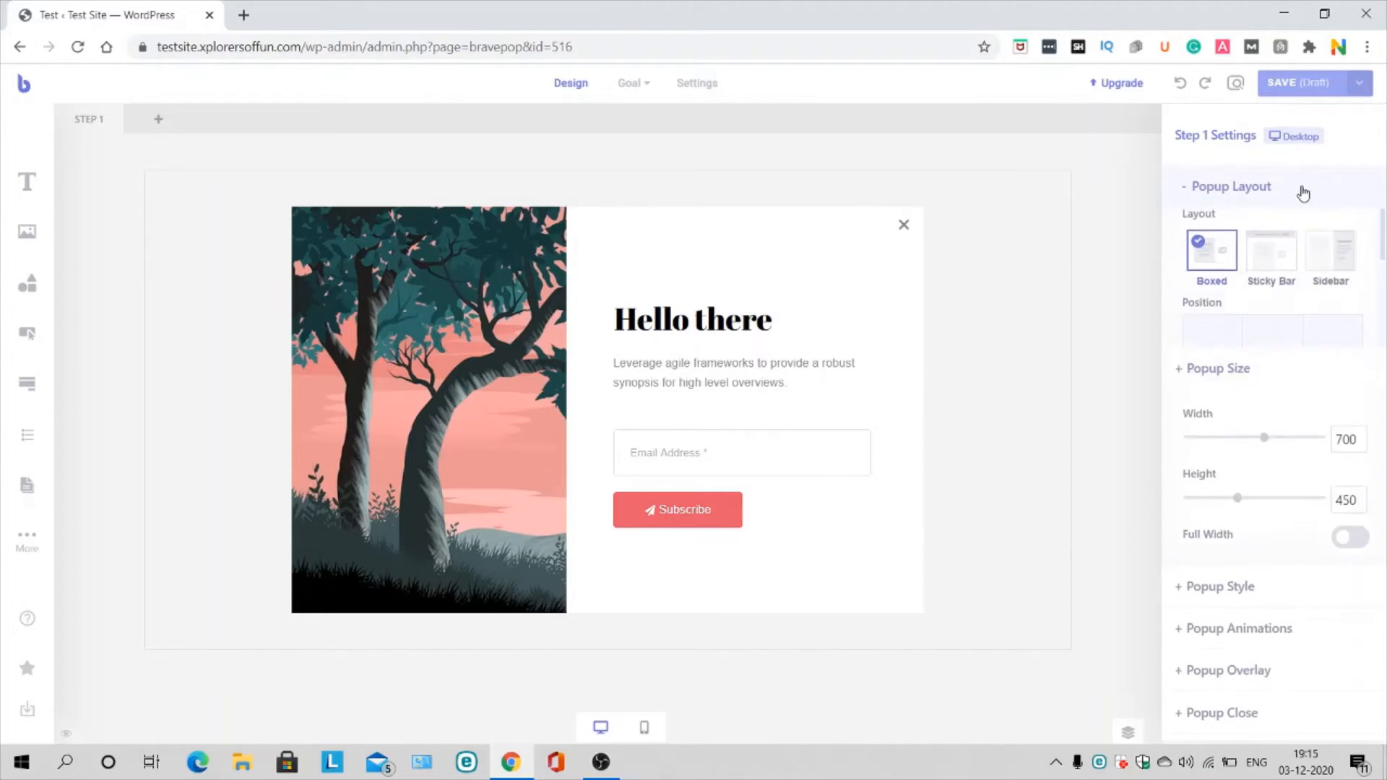
scroll(1266, 298, "down", 1)
scroll(1266, 298, "up", 1)
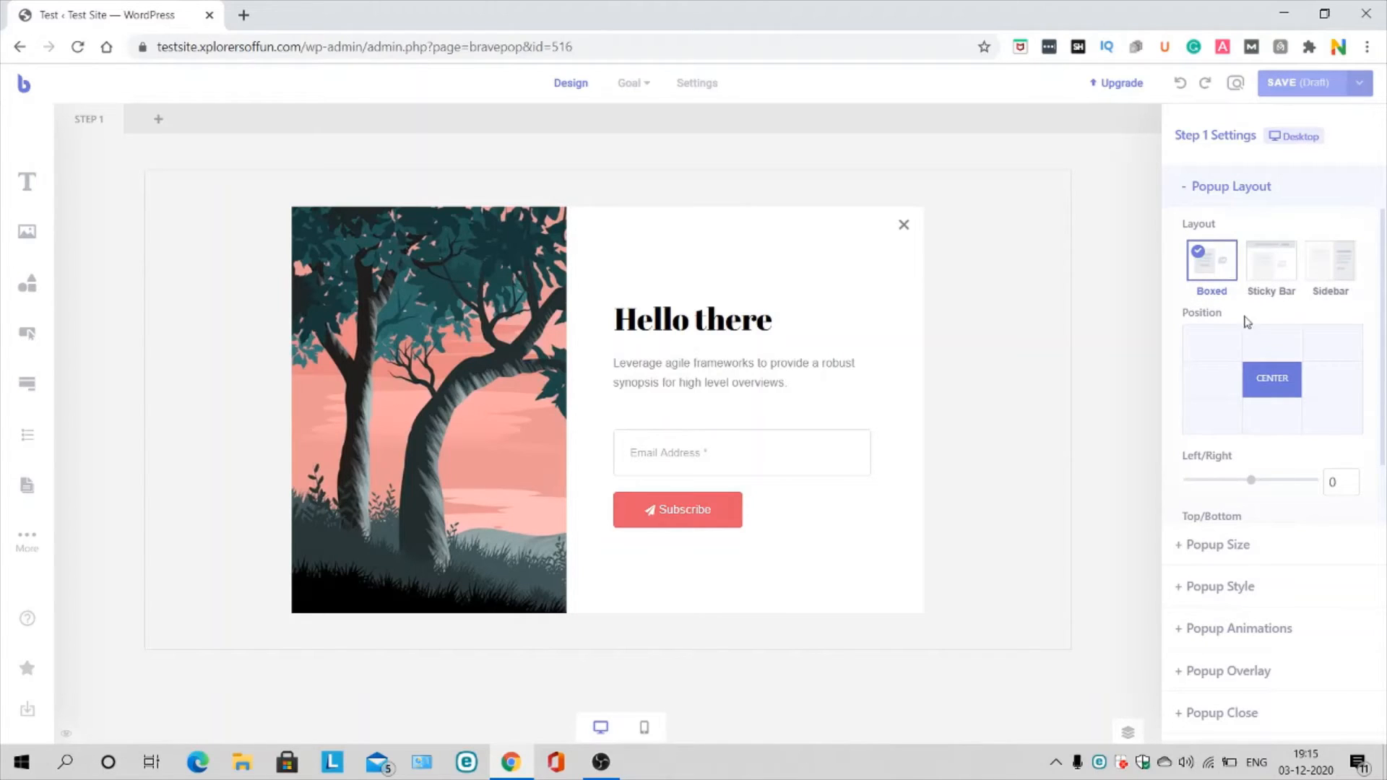
scroll(1257, 372, "down", 1)
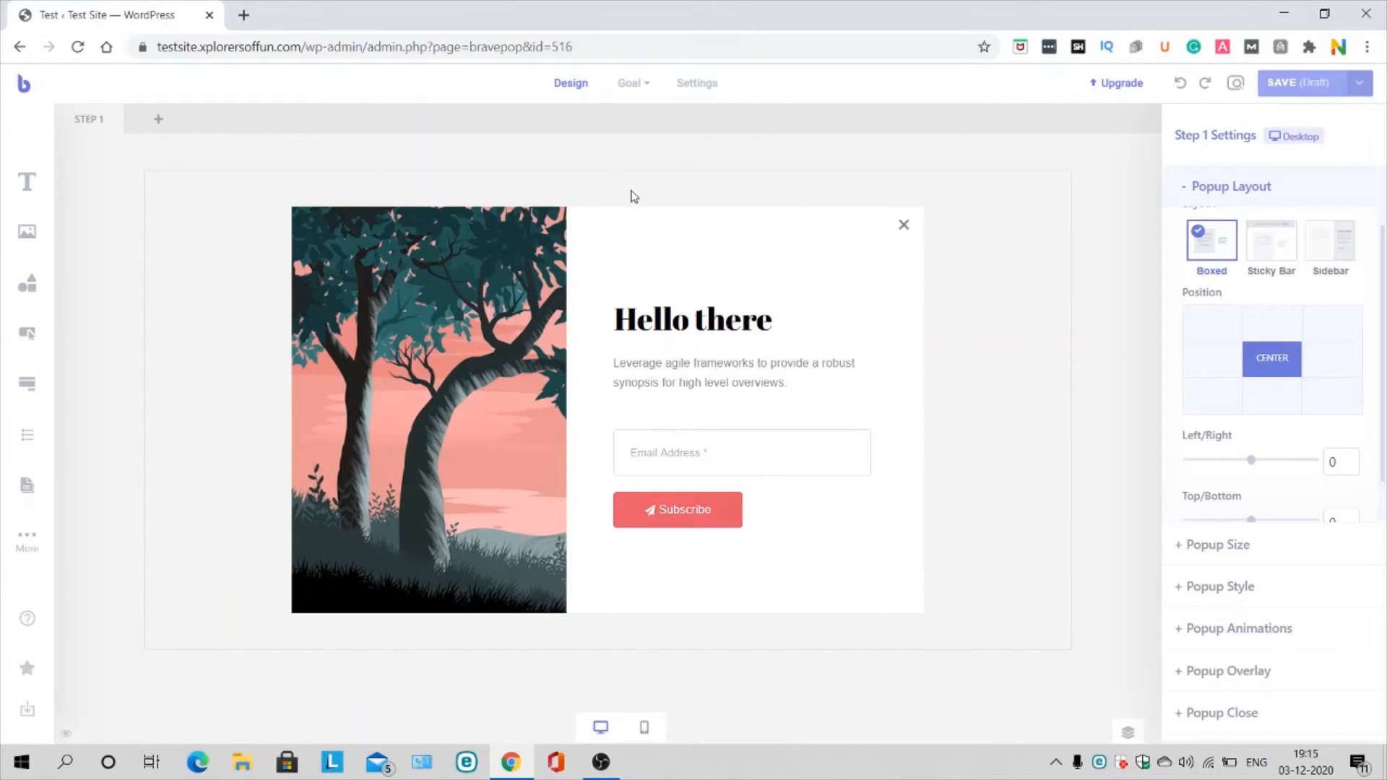
Step: Review Placement, Trigger, Audience and Frequency (Homepage, Page Load), then save the popup as a draft
left_click(712, 84)
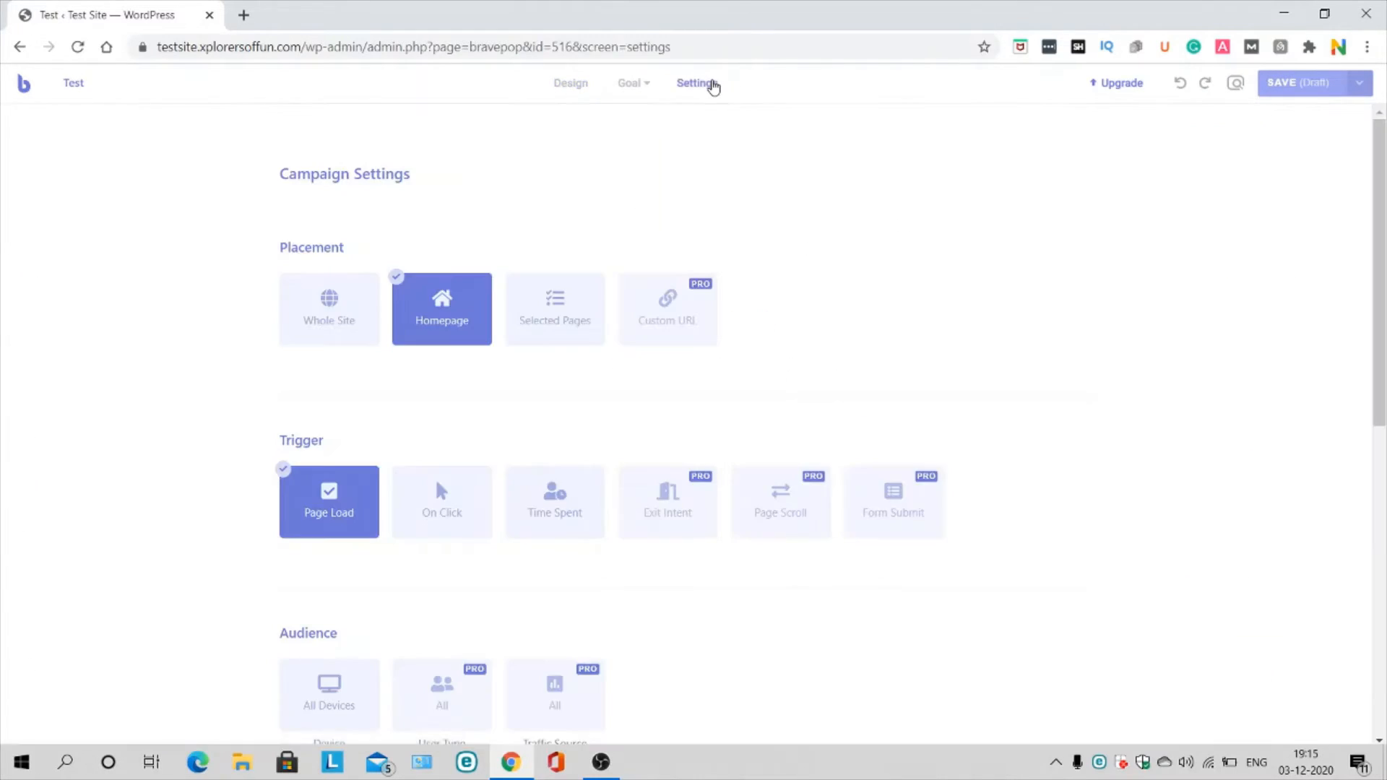
scroll(437, 173, "down", 1)
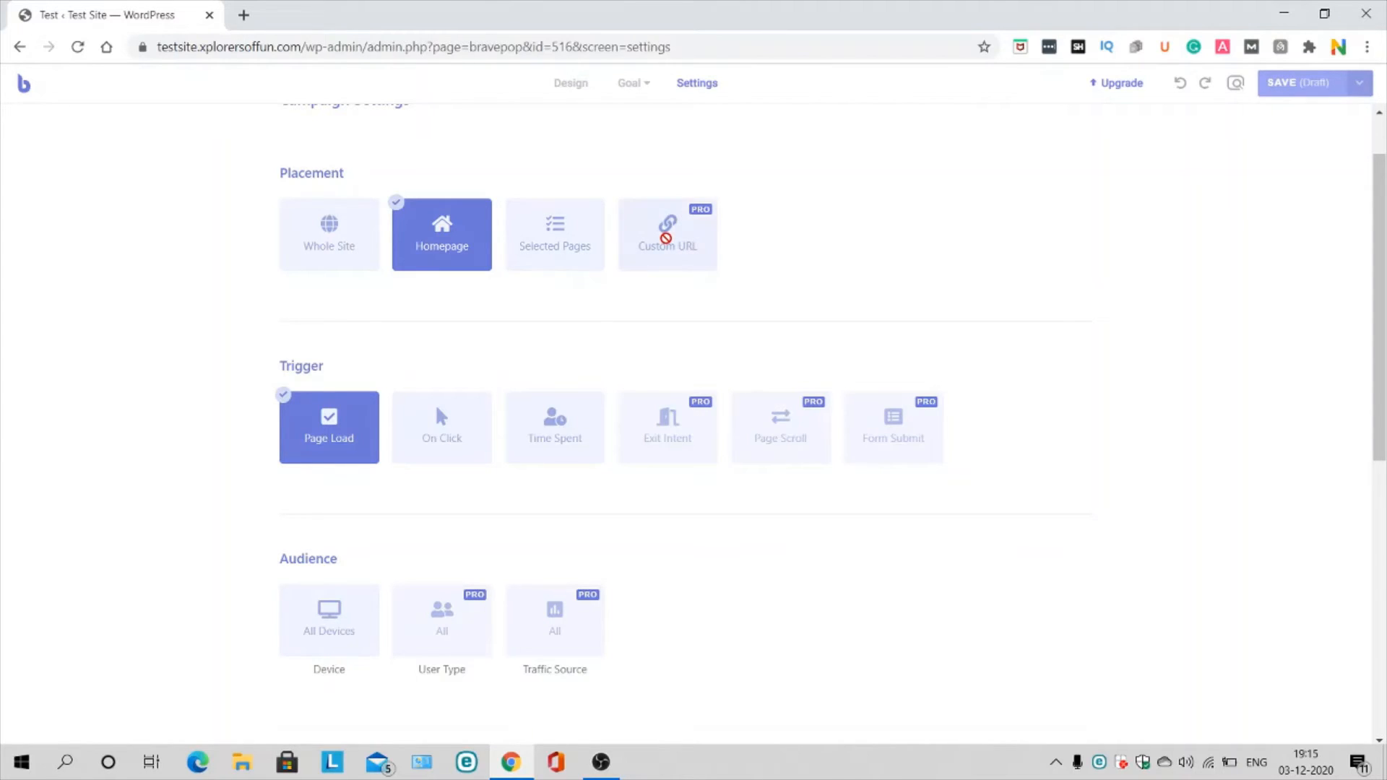
scroll(665, 238, "down", 3)
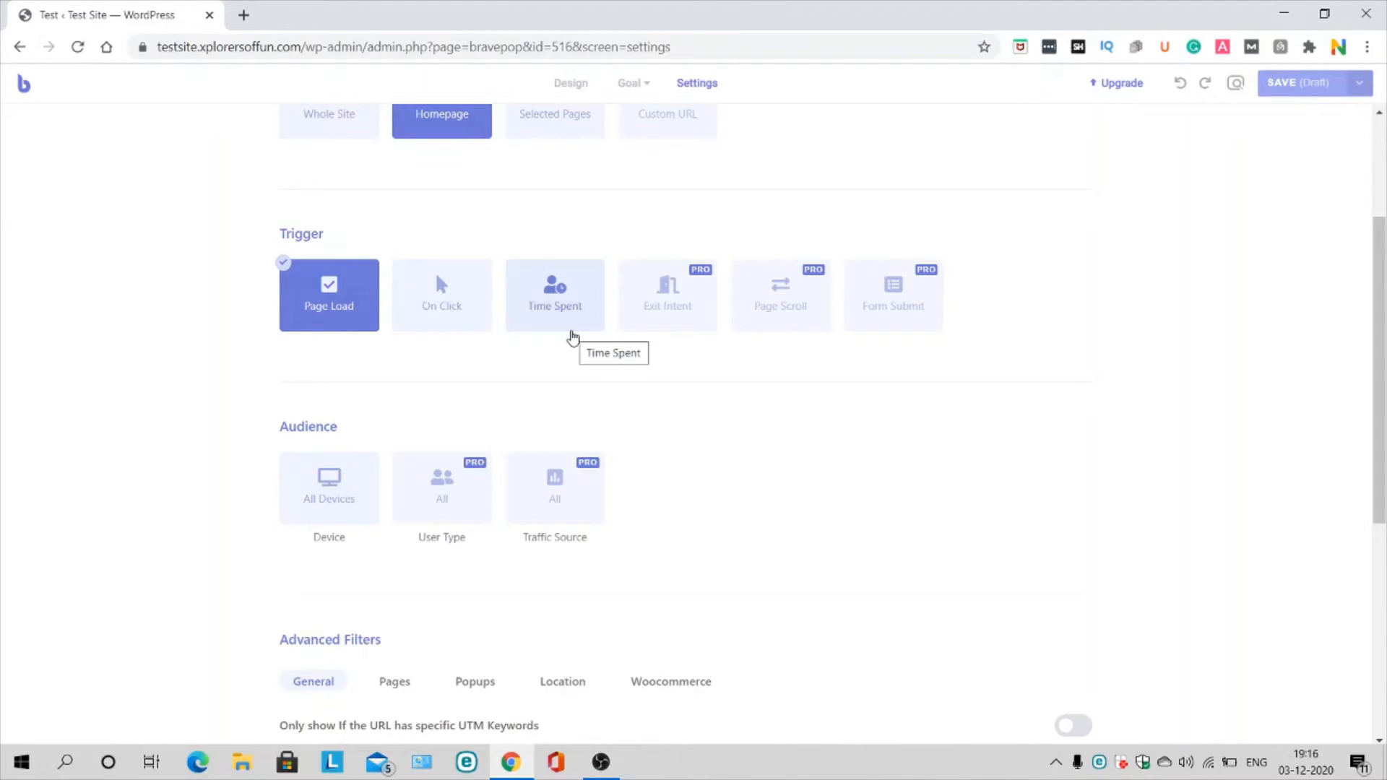
scroll(572, 337, "down", 3)
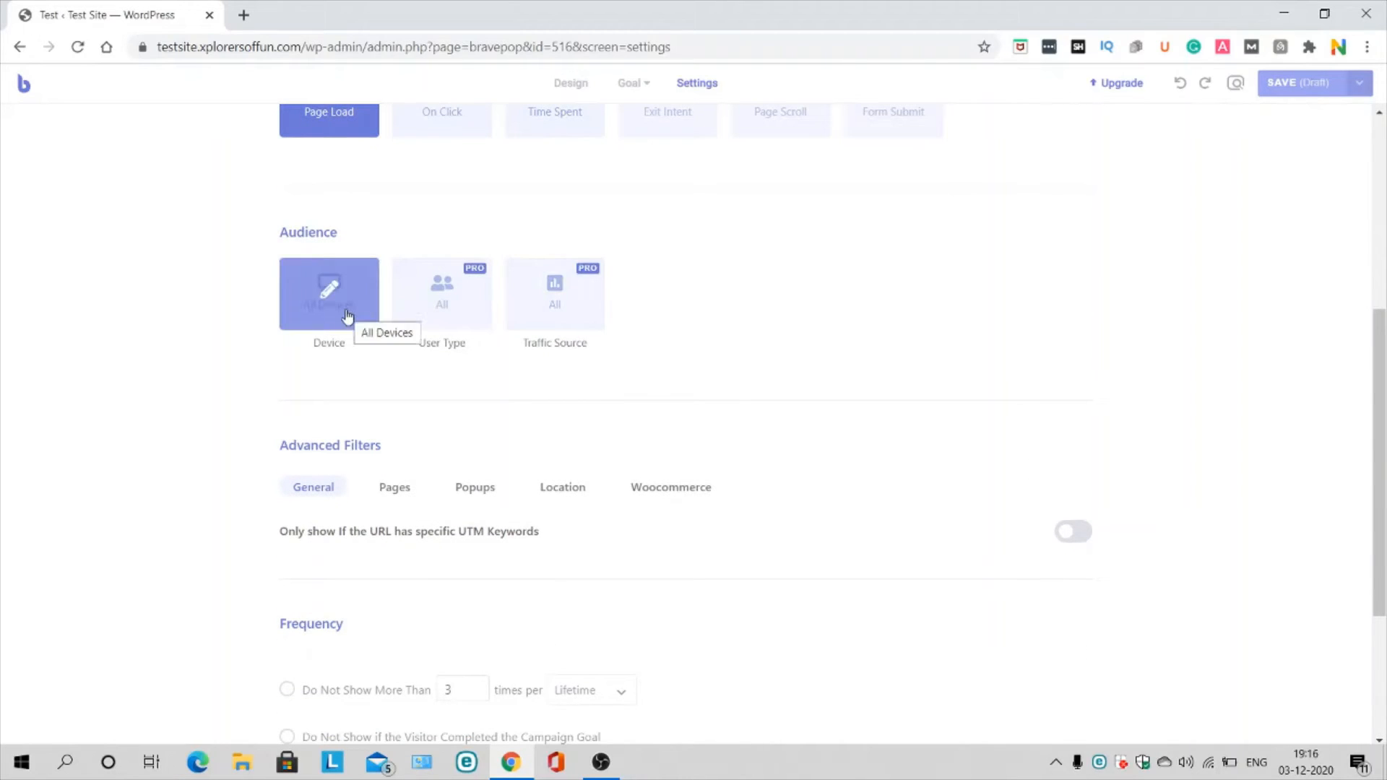
scroll(462, 477, "down", 3)
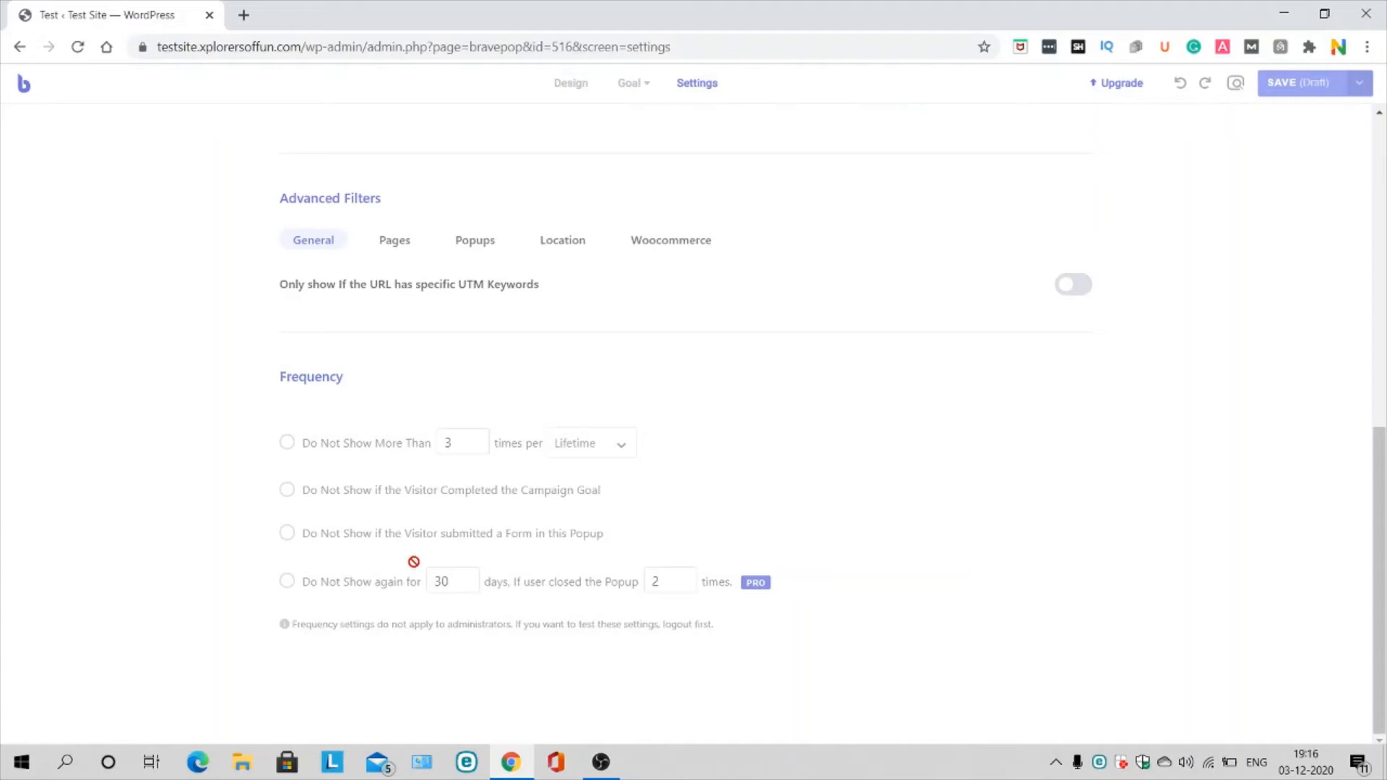
scroll(413, 562, "up", 6)
scroll(413, 562, "up", 3)
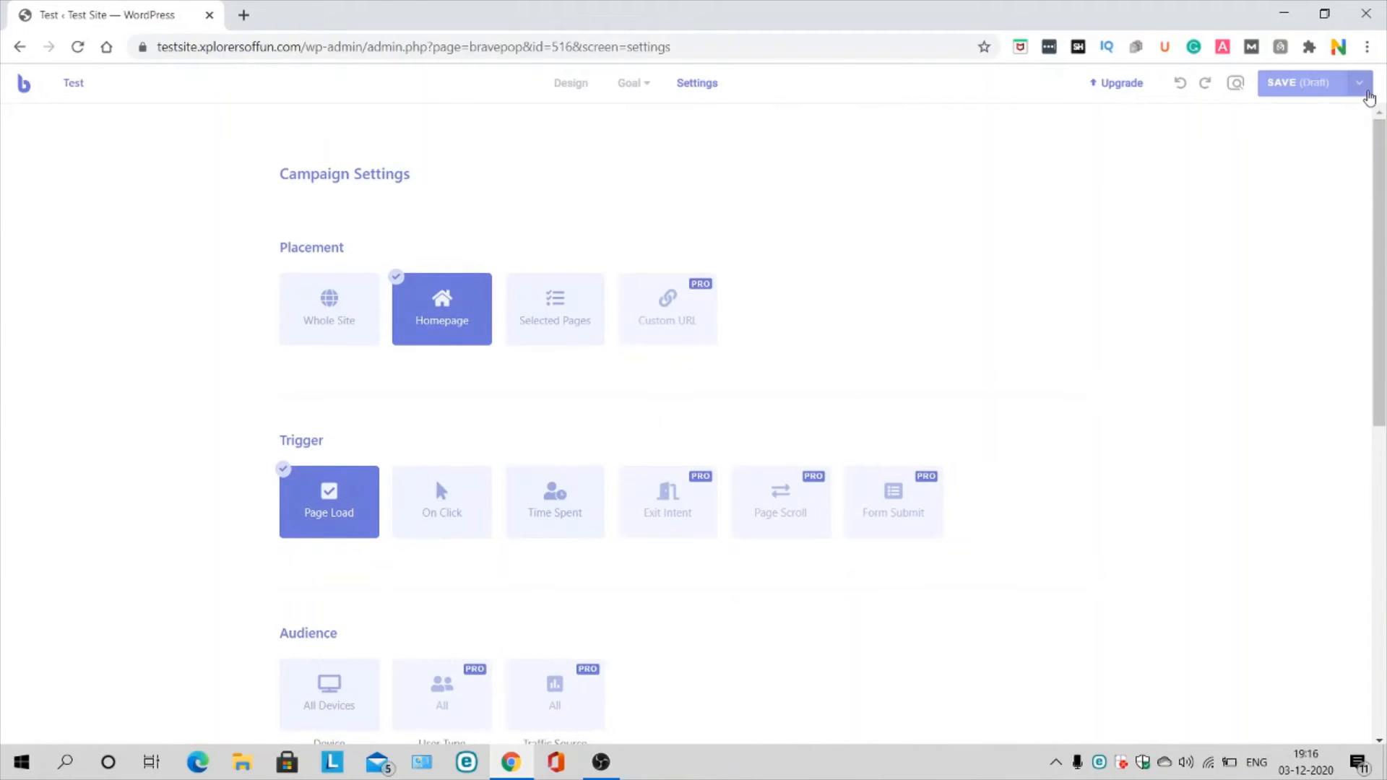
scroll(441, 325, "down", 3)
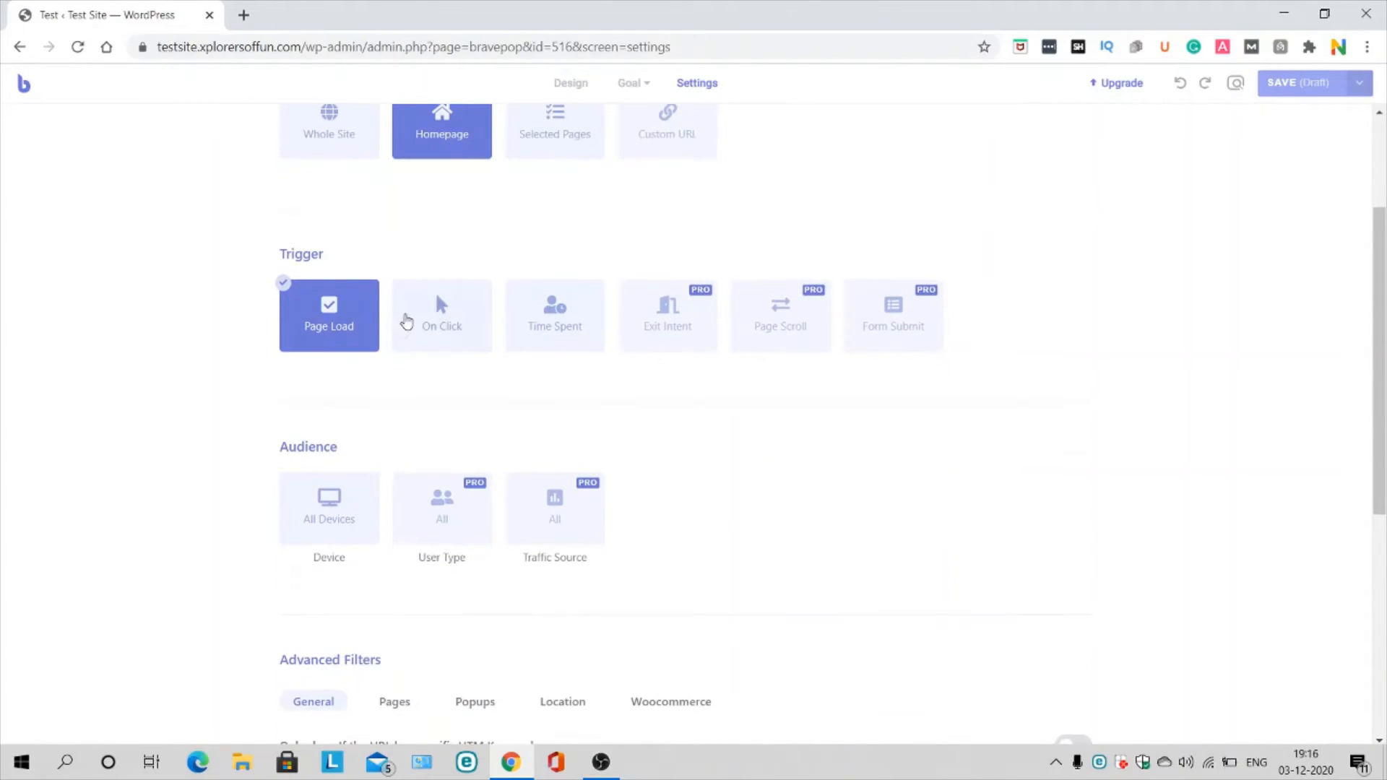
scroll(331, 328, "up", 3)
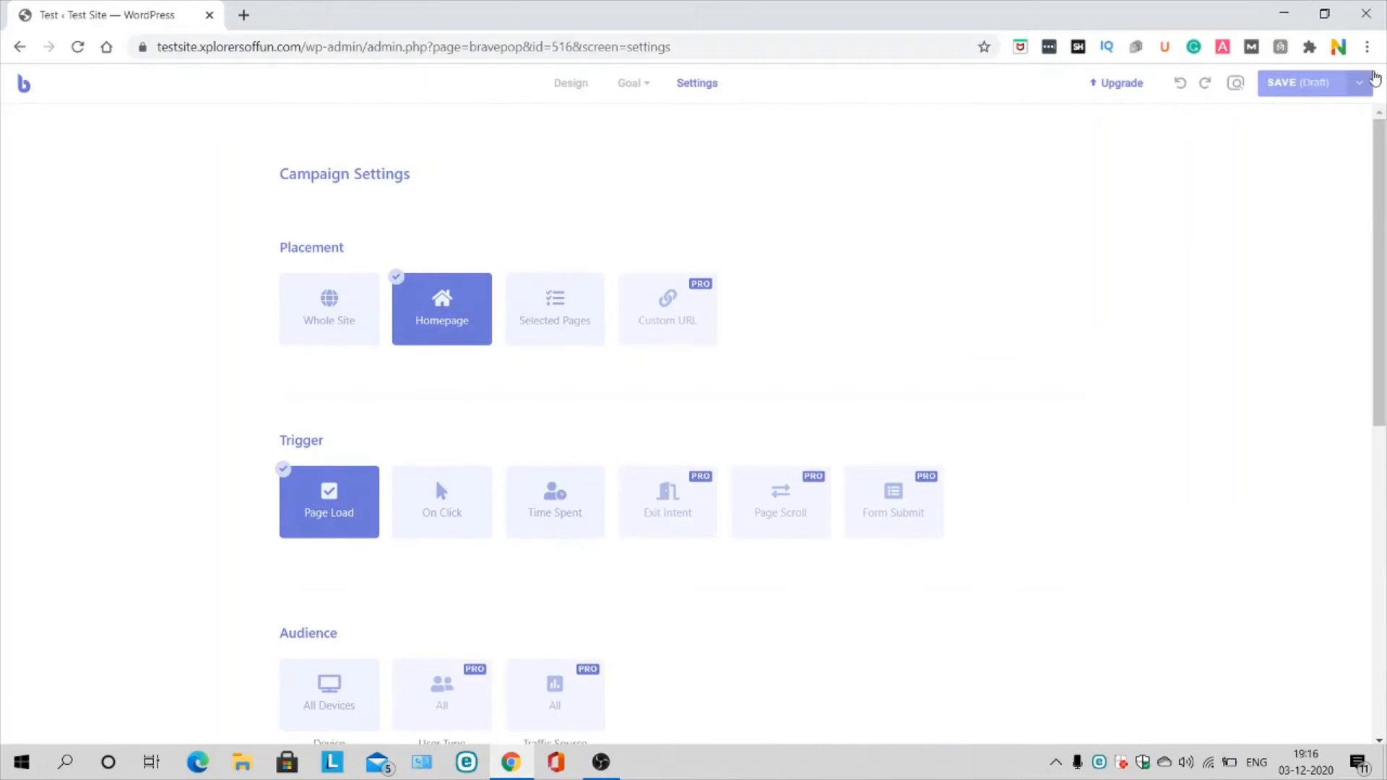
left_click(1371, 92)
Step: Save the draft, load the test homepage in a new tab, and close the Hello there popup
left_click(1317, 114)
left_click(246, 15)
type("testsite.xplorersoffun.com")
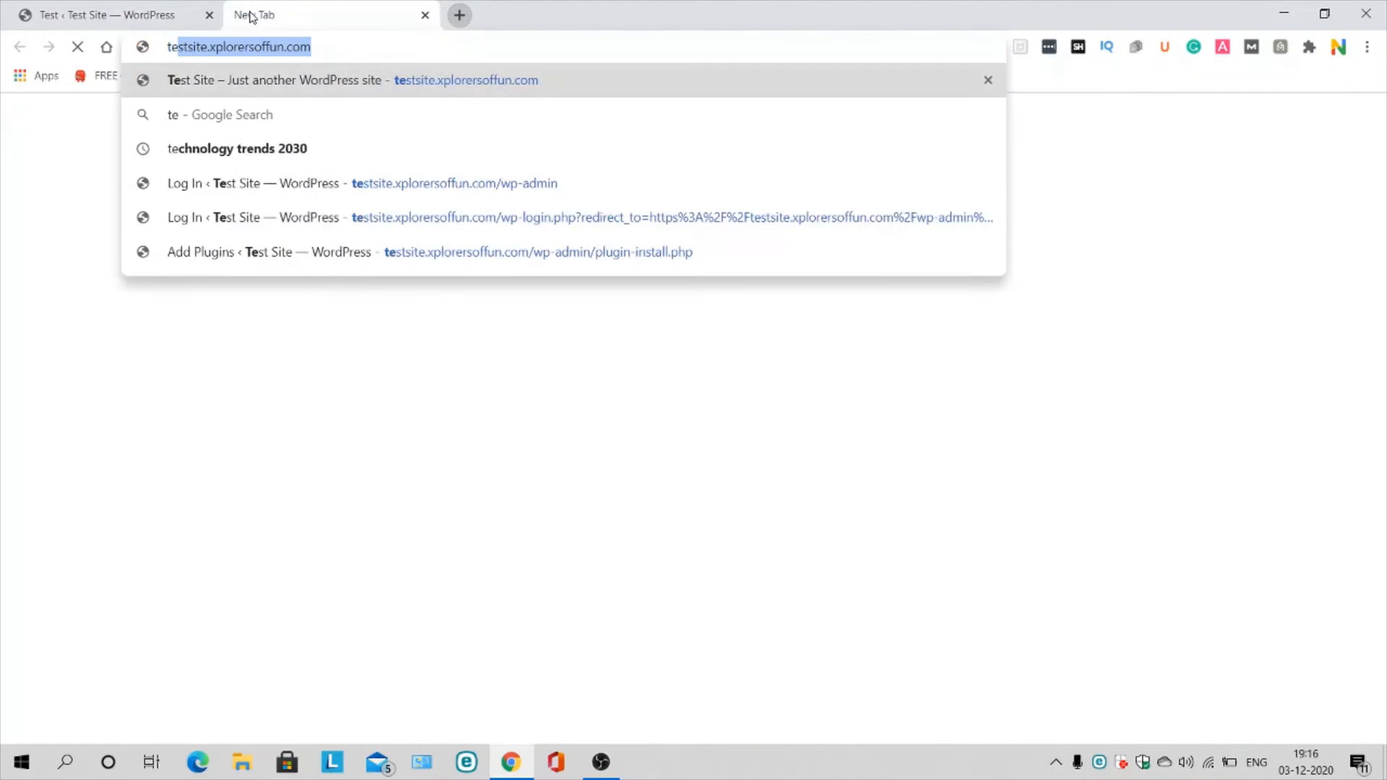
key("Return")
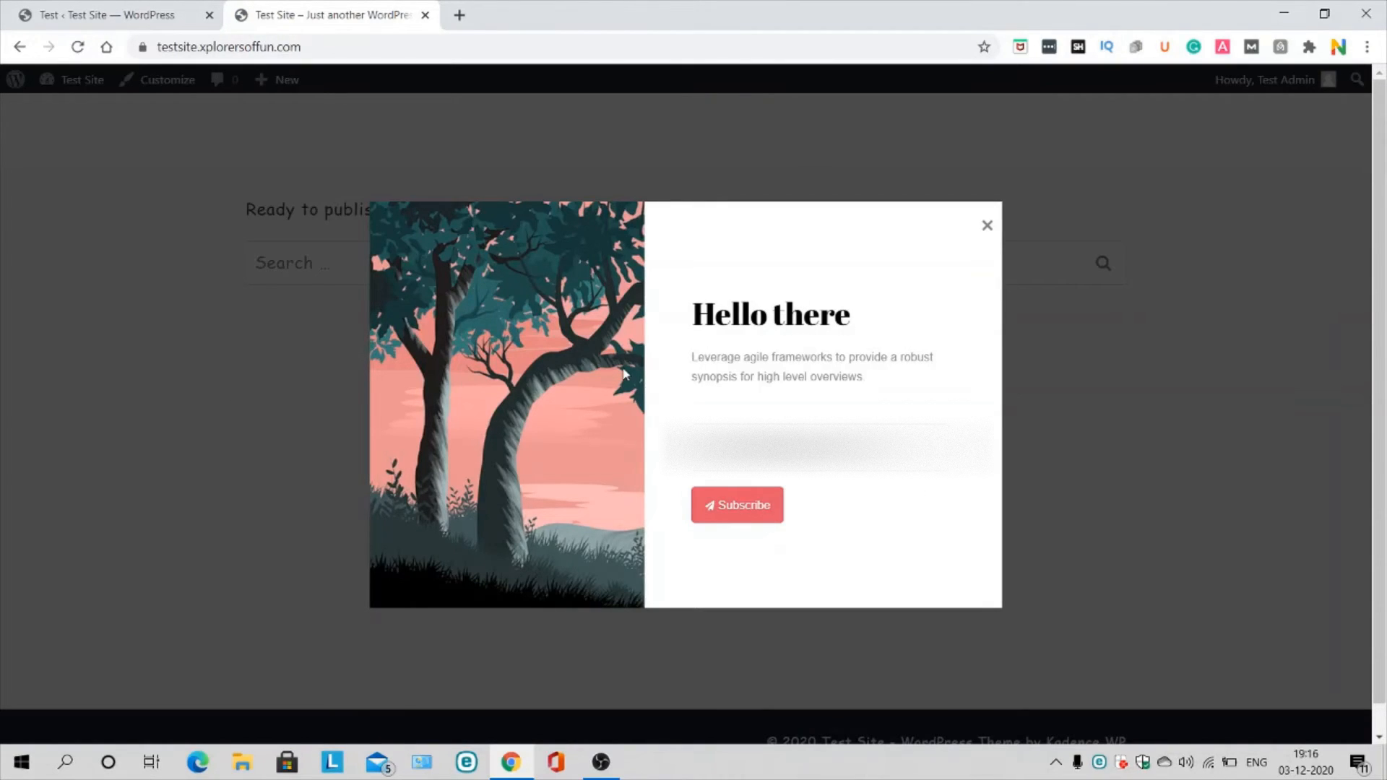
left_click(986, 227)
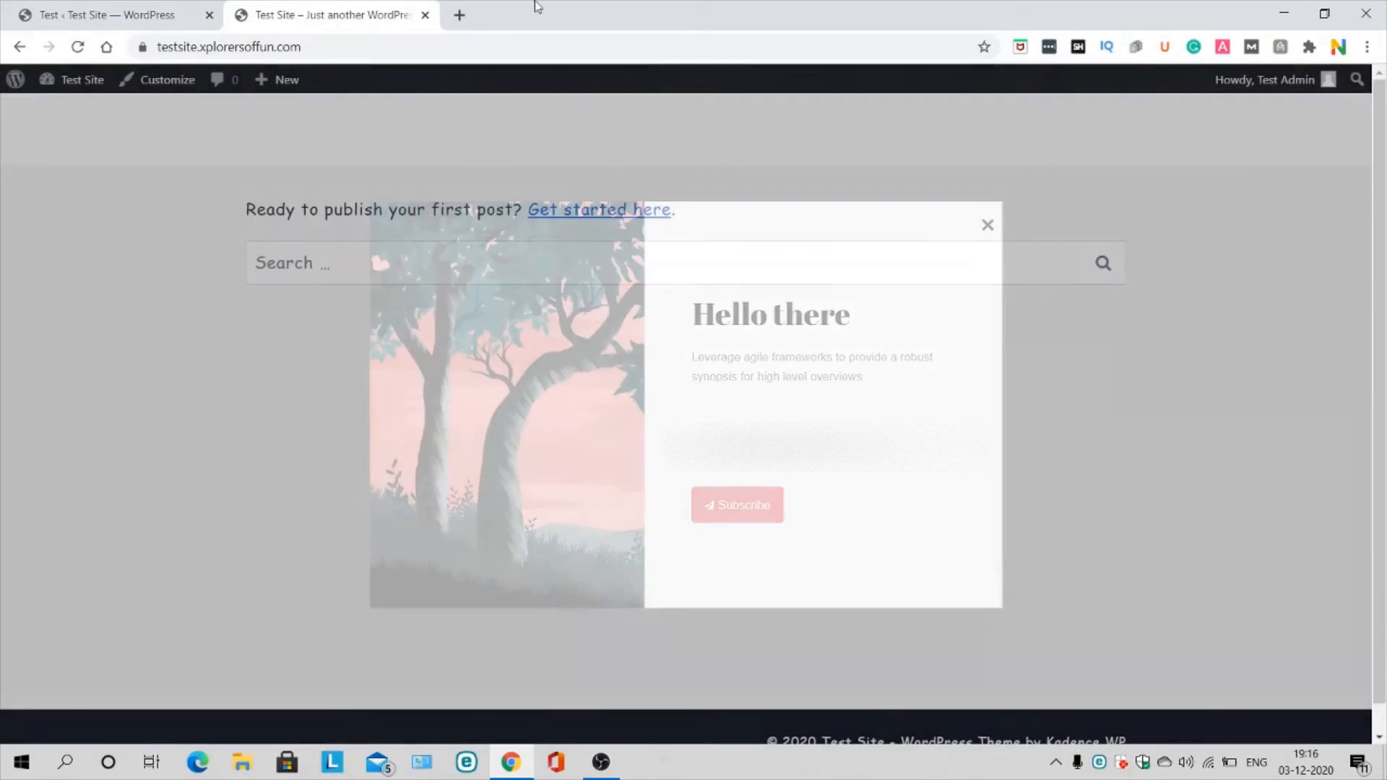
left_click(459, 15)
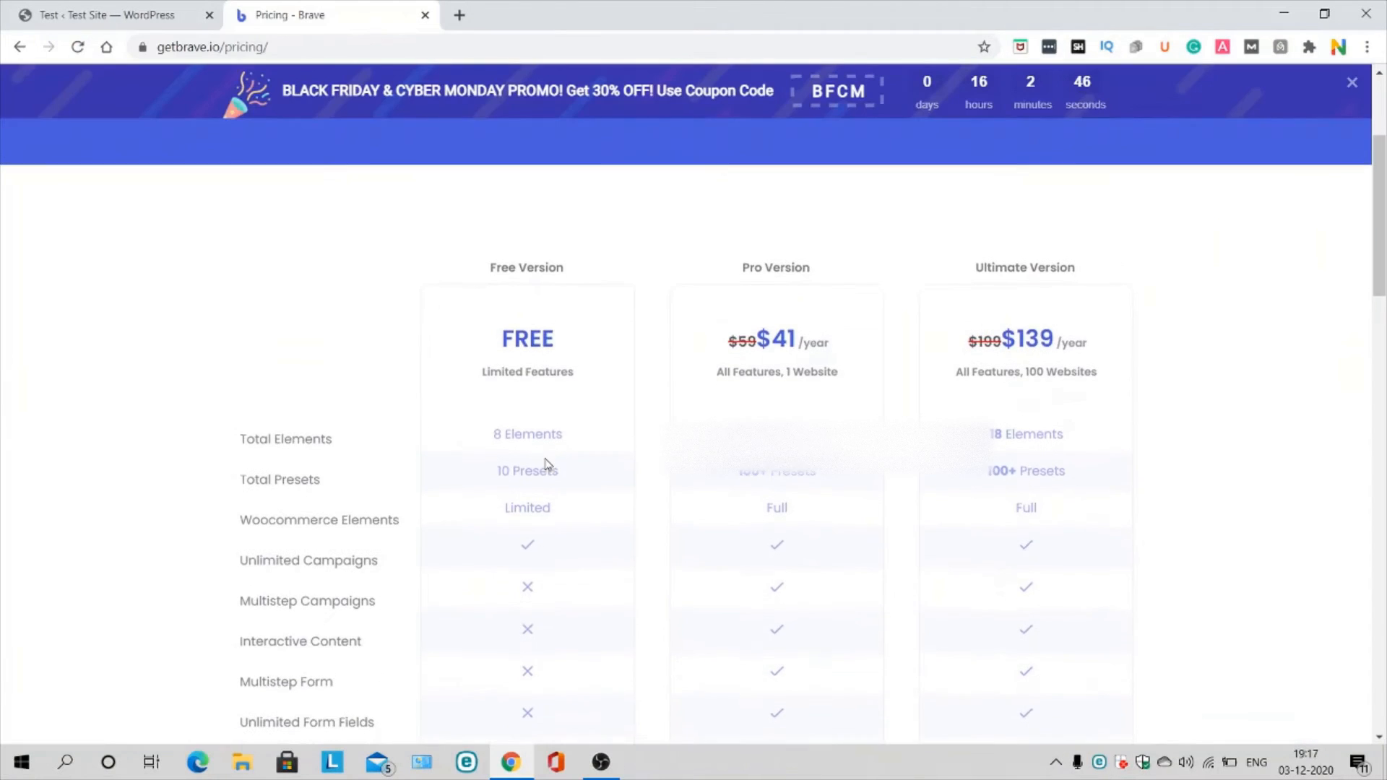
Step: Scroll the getbrave.io pricing table comparing Free, Pro ($41/year) and Ultimate ($139/year) features
scroll(547, 464, "down", 1)
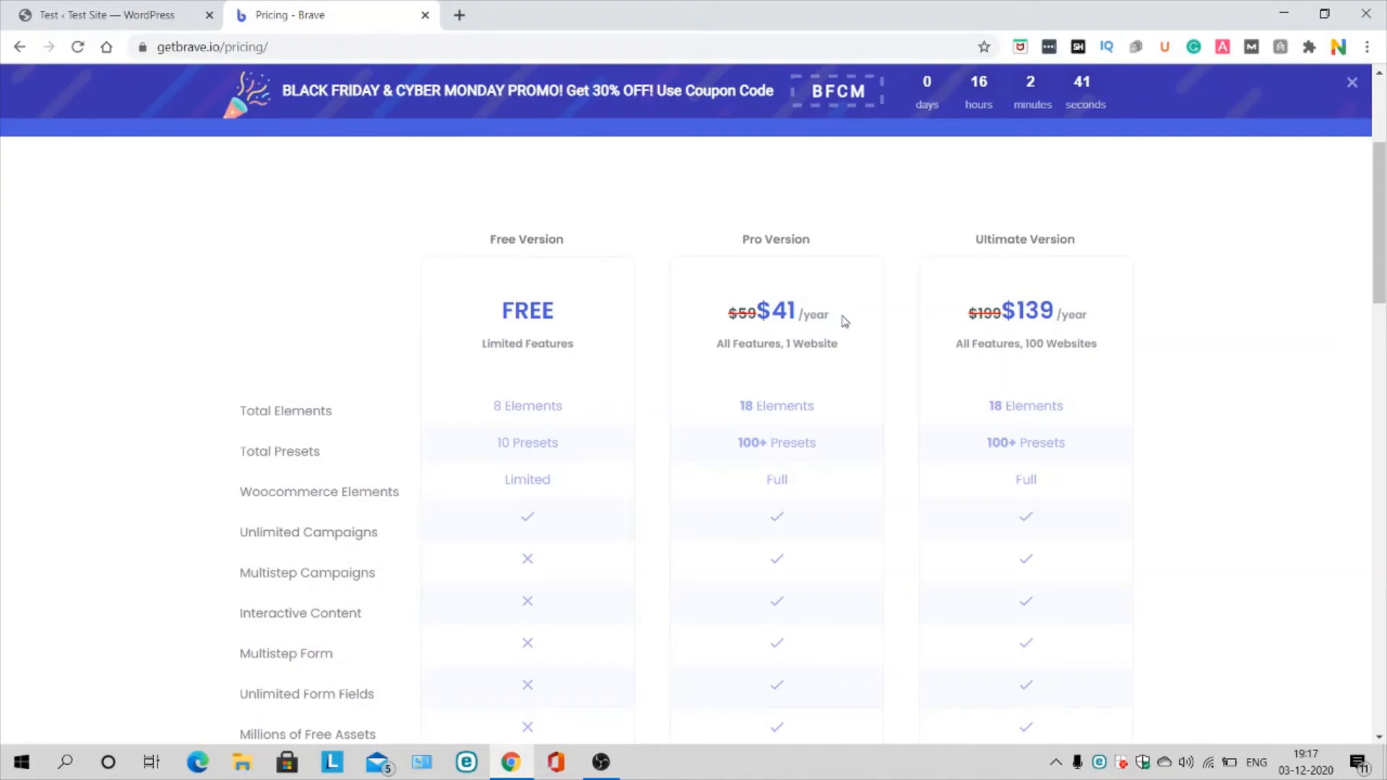
scroll(844, 320, "down", 1)
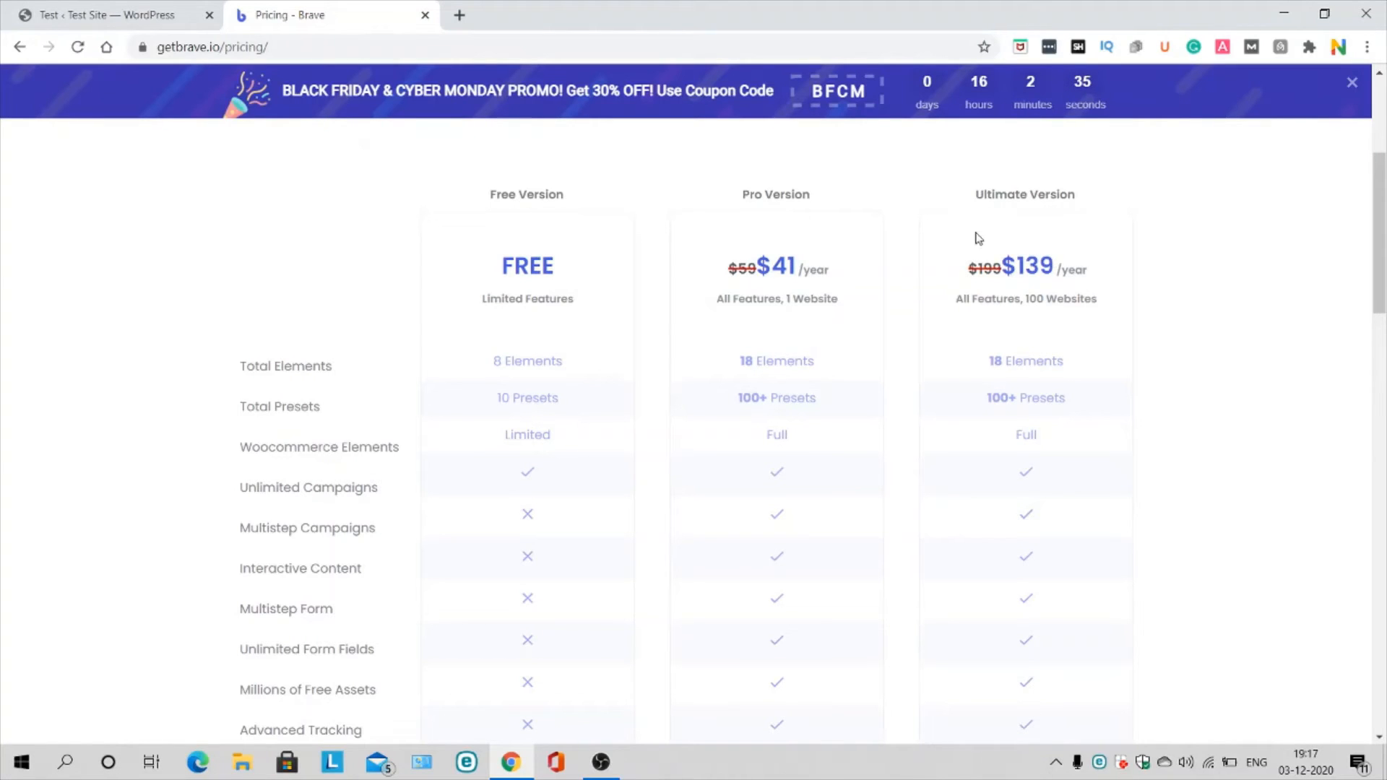
scroll(908, 260, "down", 8)
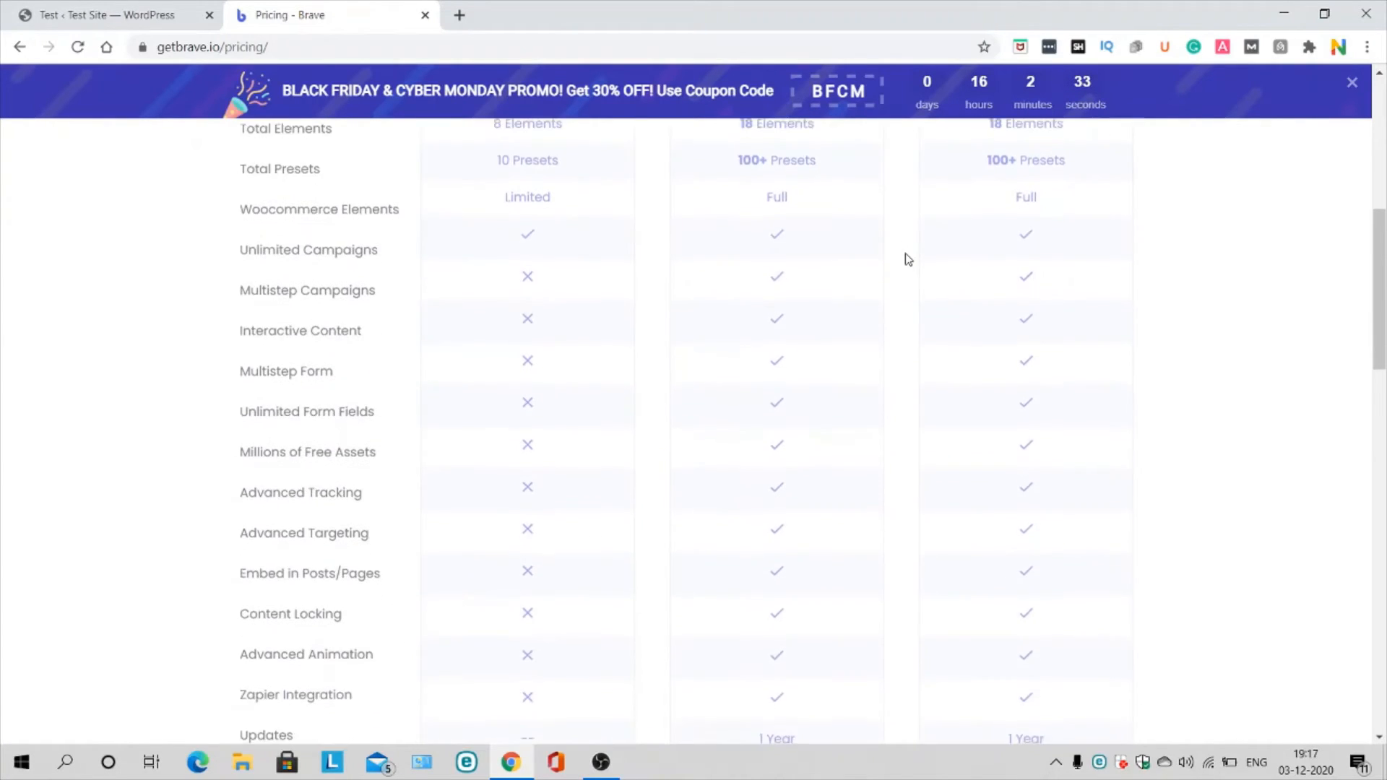
scroll(908, 260, "up", 8)
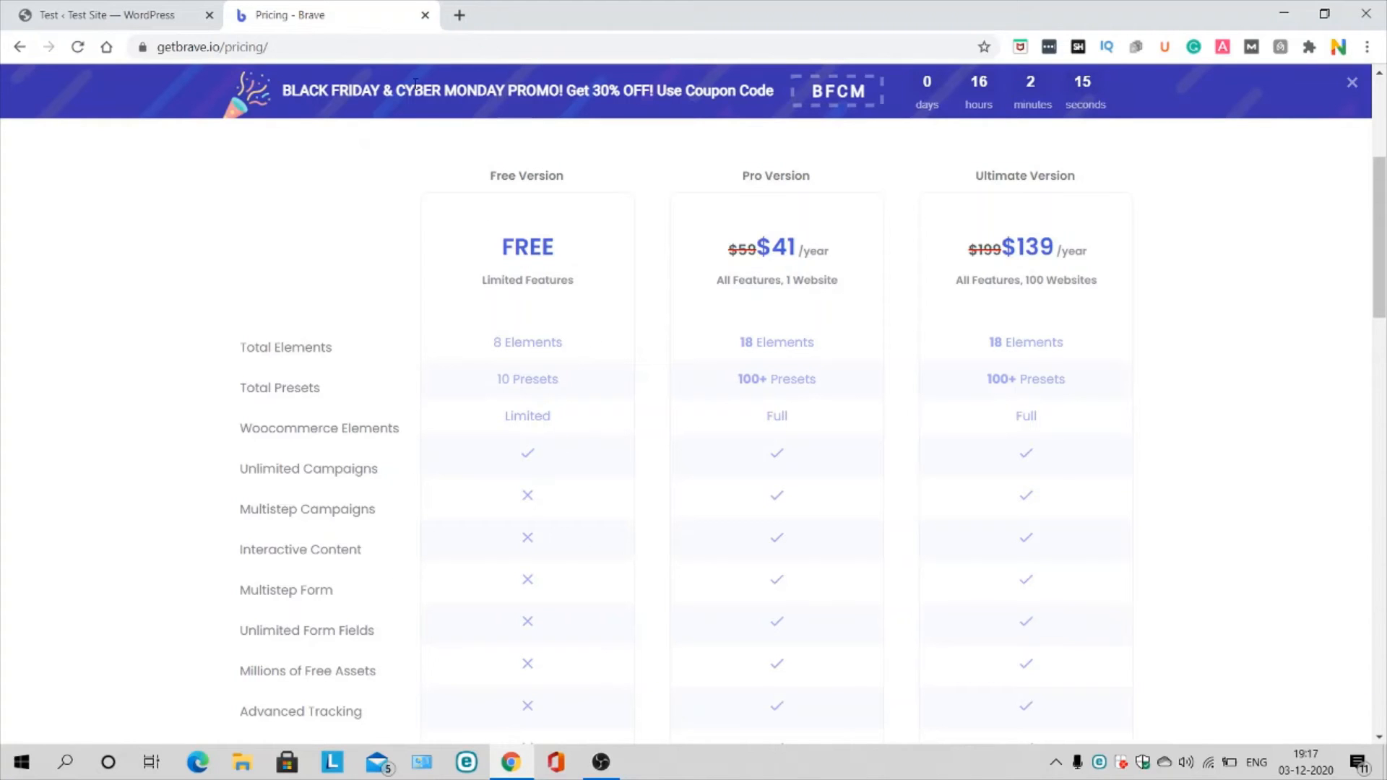
scroll(455, 538, "down", 10)
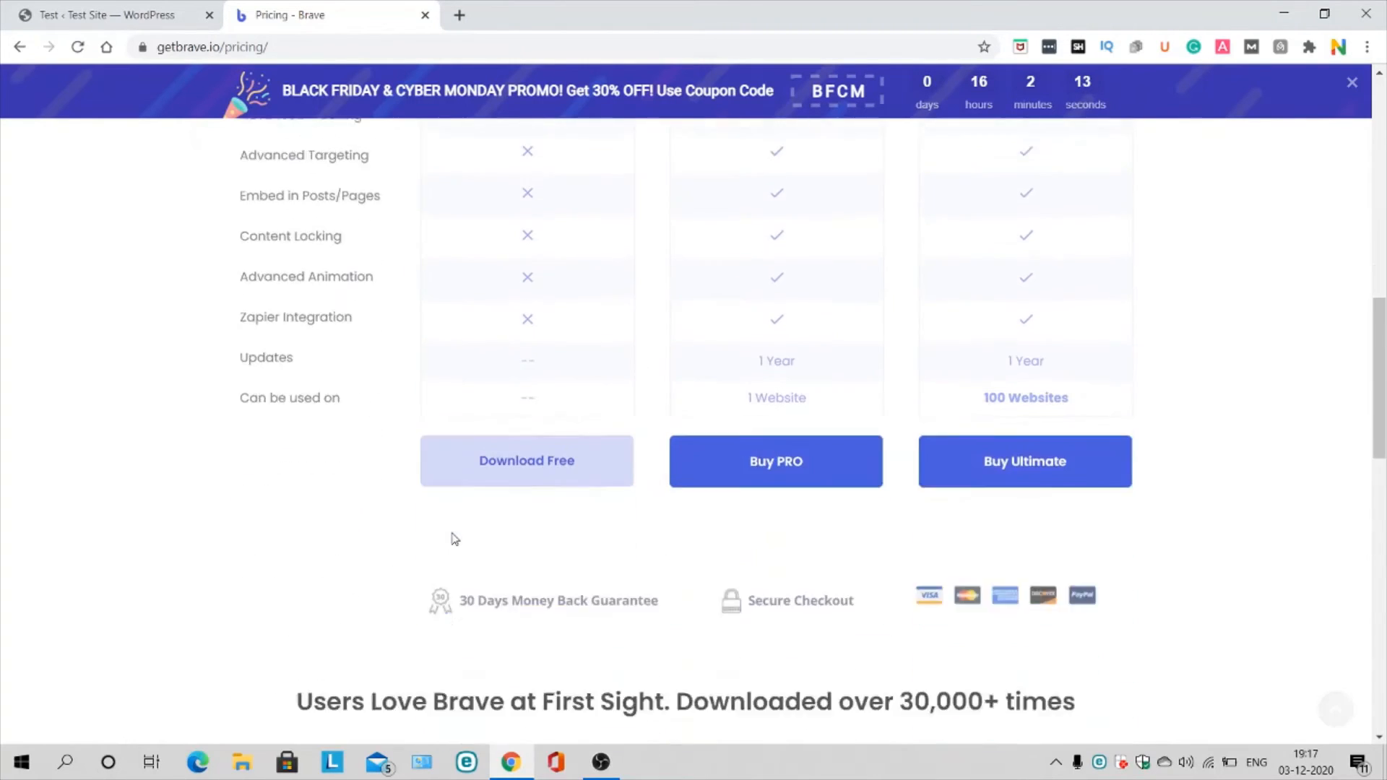
scroll(559, 269, "up", 9)
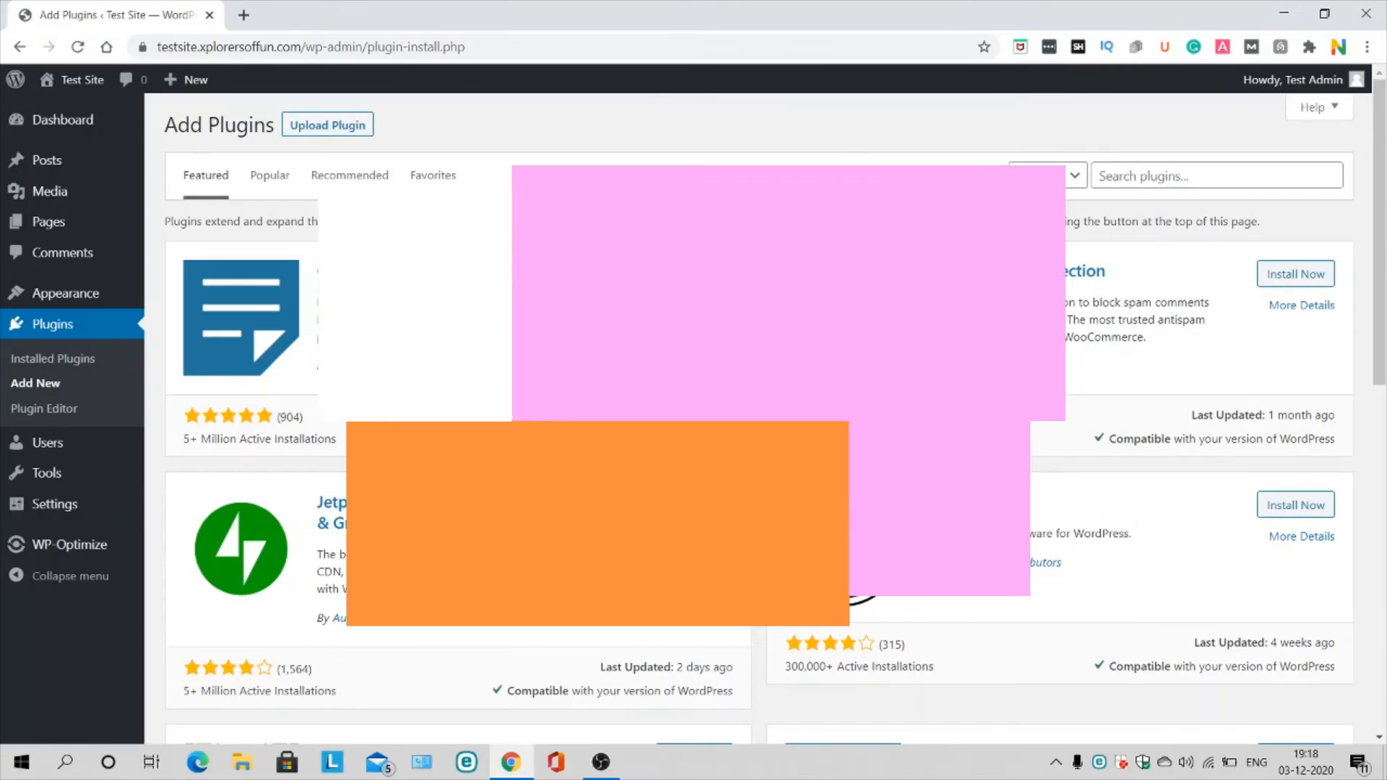
Step: Search plugins for 'hubspot', sign in to HubSpot, and open its Forms list
left_click(1246, 178)
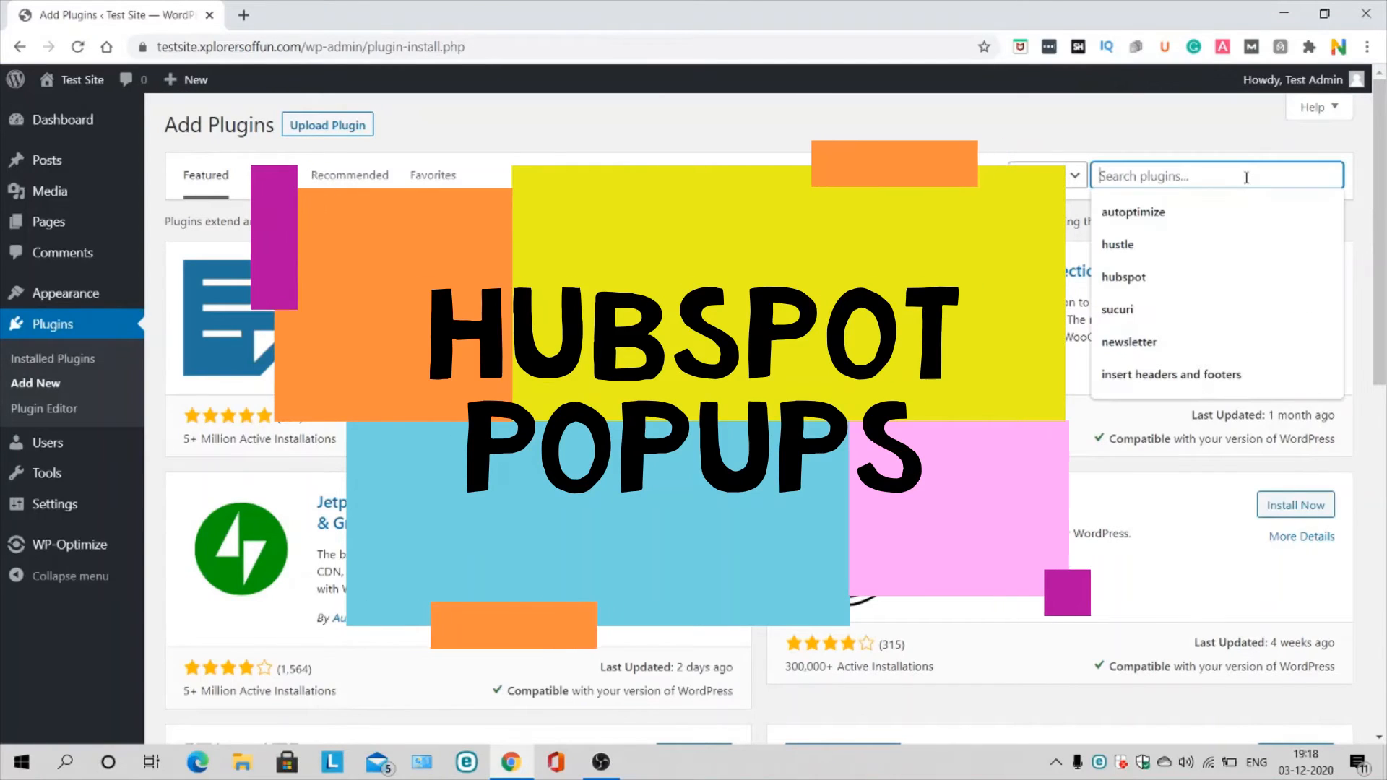
type("hubspot")
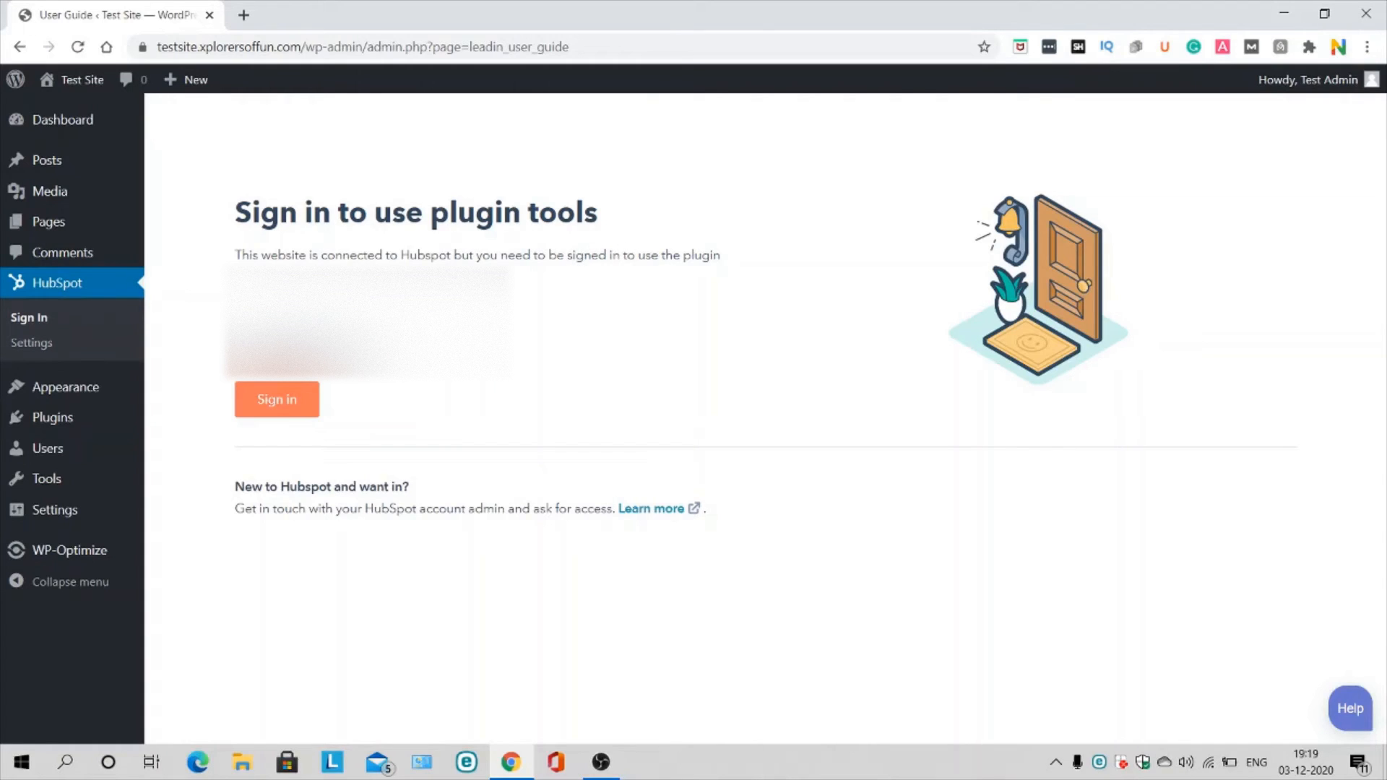
left_click(276, 399)
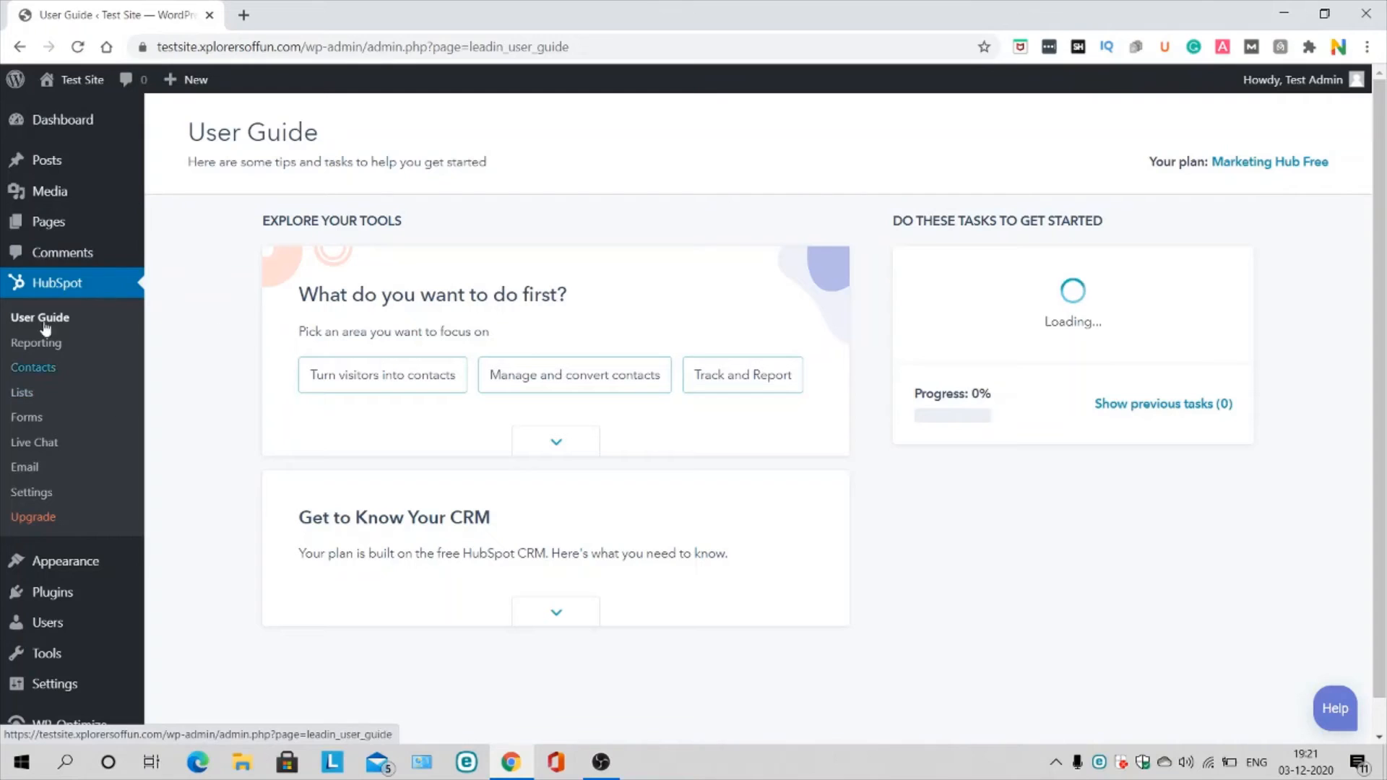
left_click(29, 430)
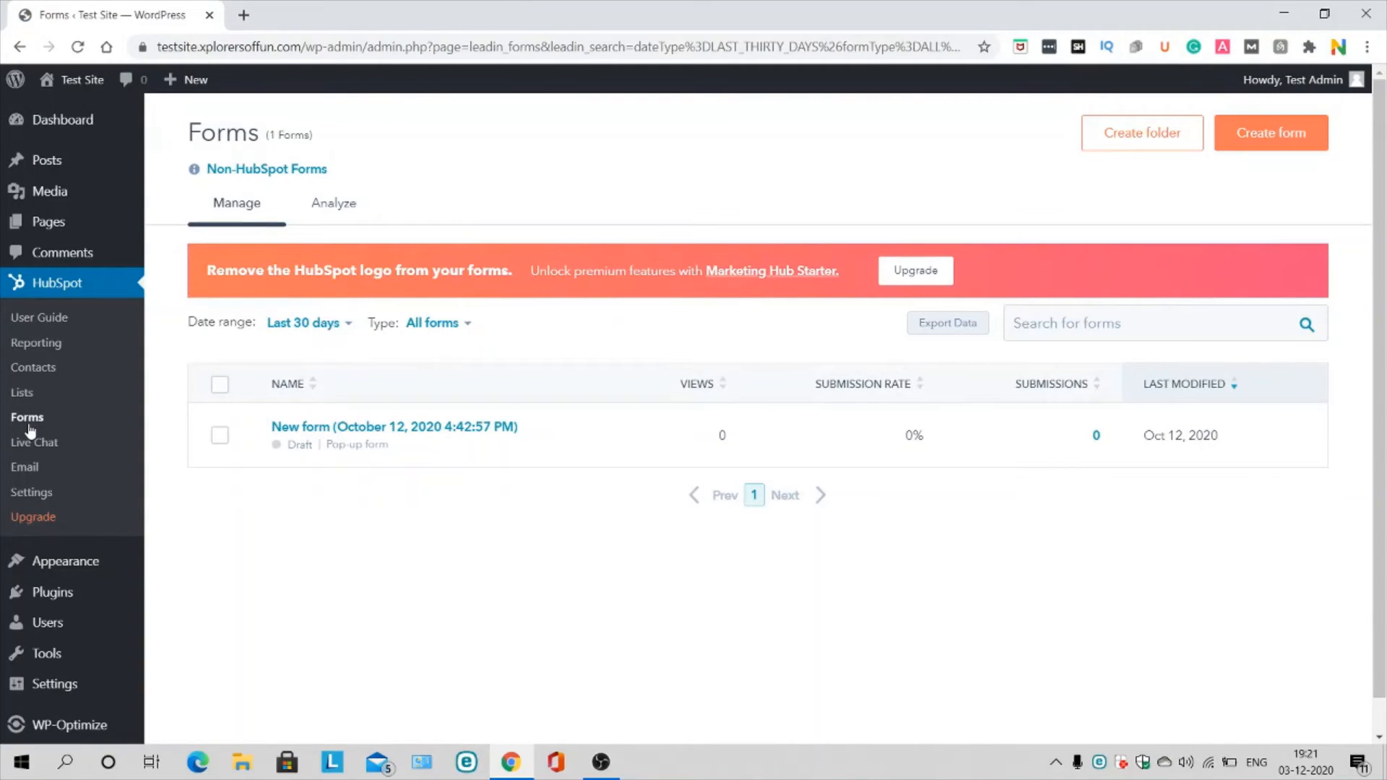
Step: Start a new HubSpot form and pick the Pop-up box type instead of Embedded form
left_click(1272, 137)
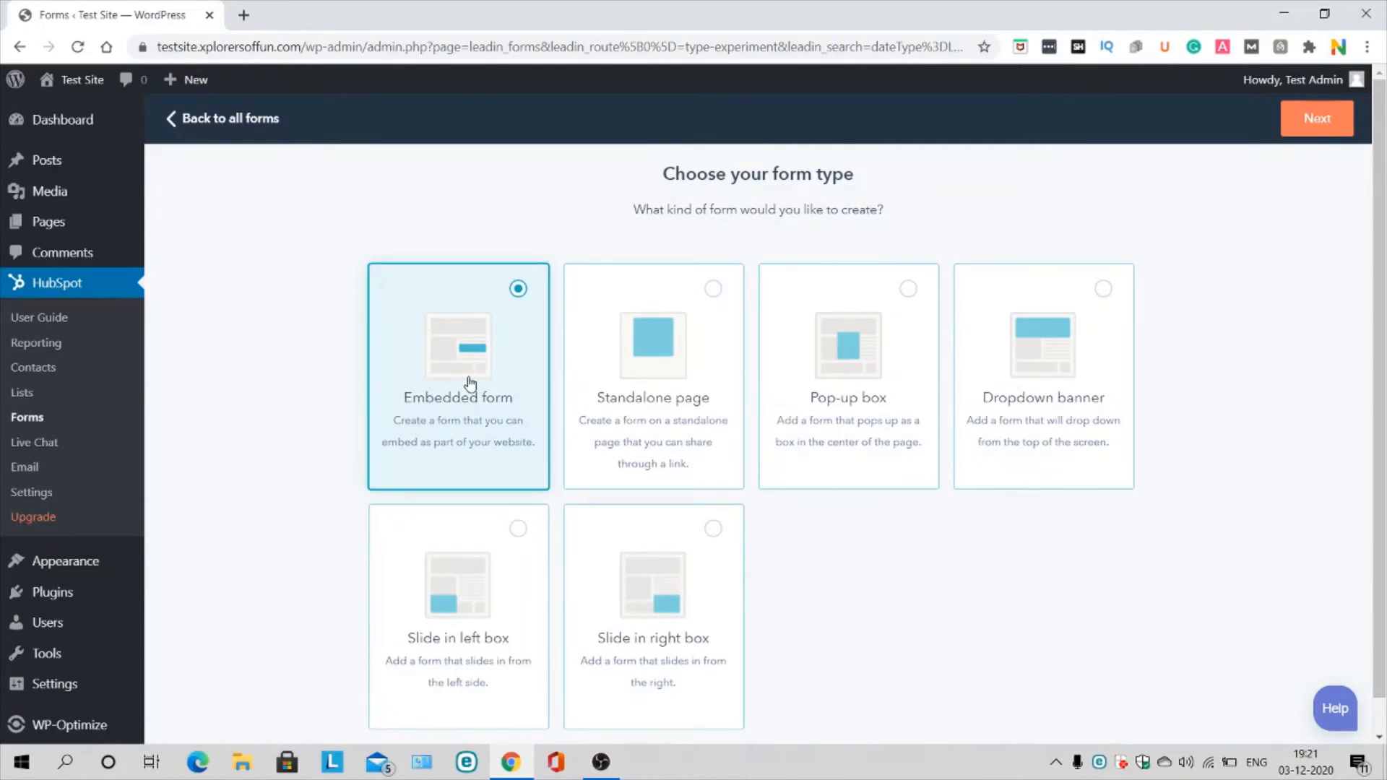
scroll(470, 382, "down", 1)
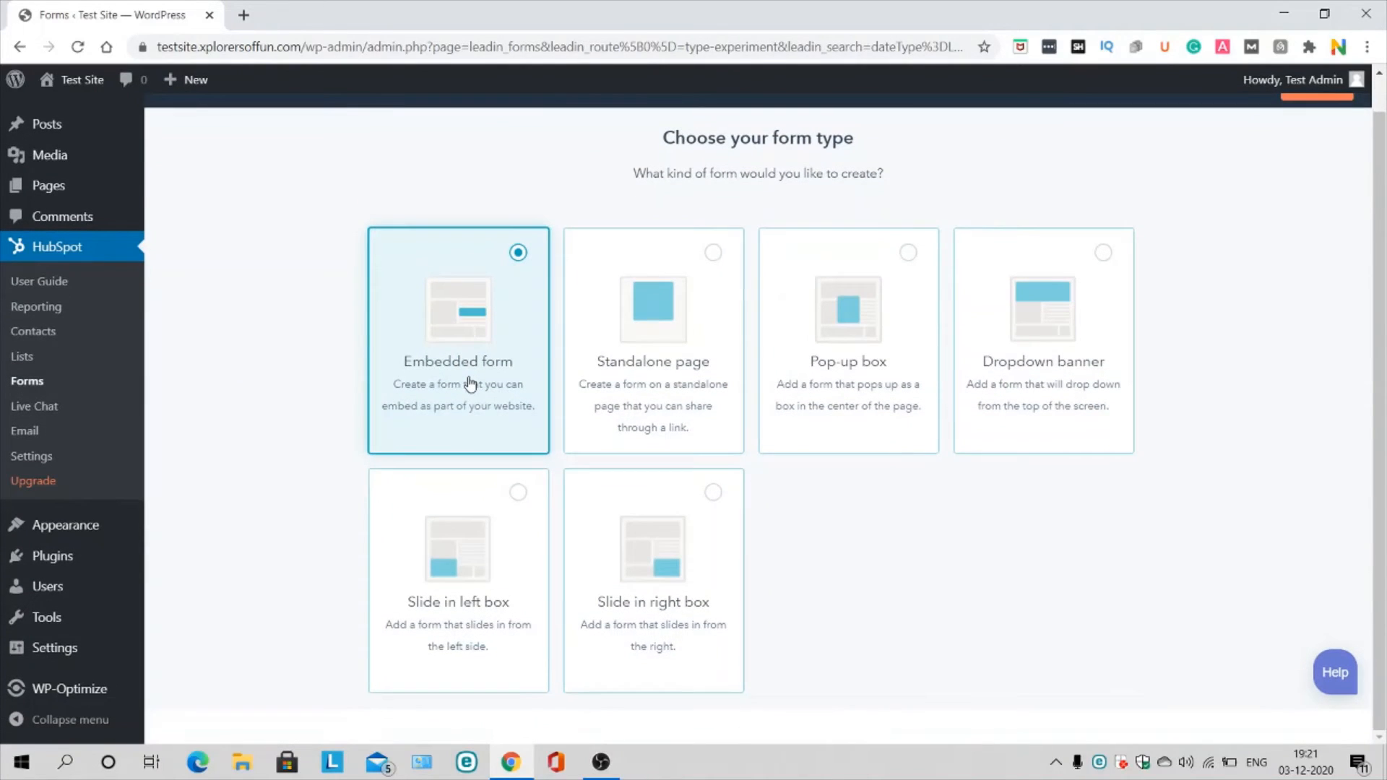
left_click(852, 357)
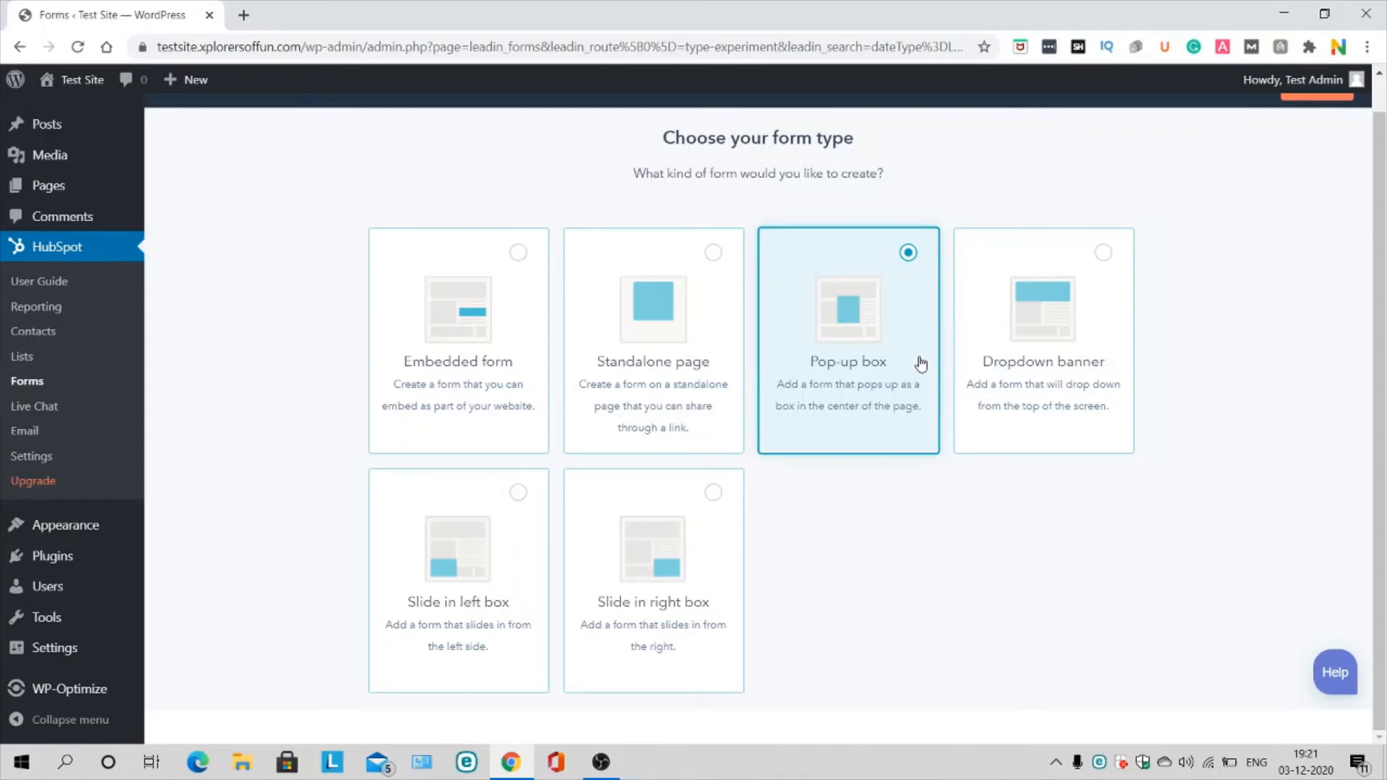
scroll(1054, 553, "up", 1)
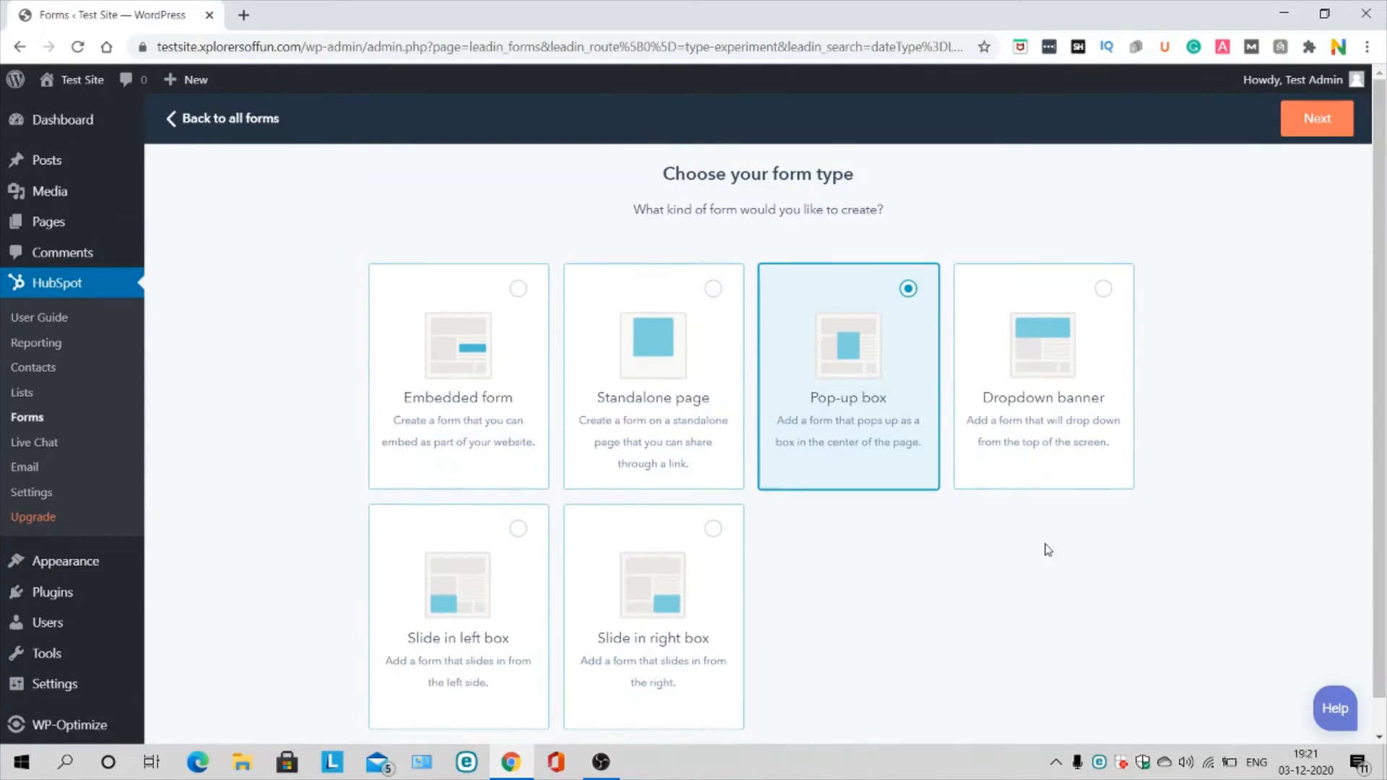
Step: Review the Callout fields and theme colour, then advance to the Form step with its Email field
left_click(1312, 124)
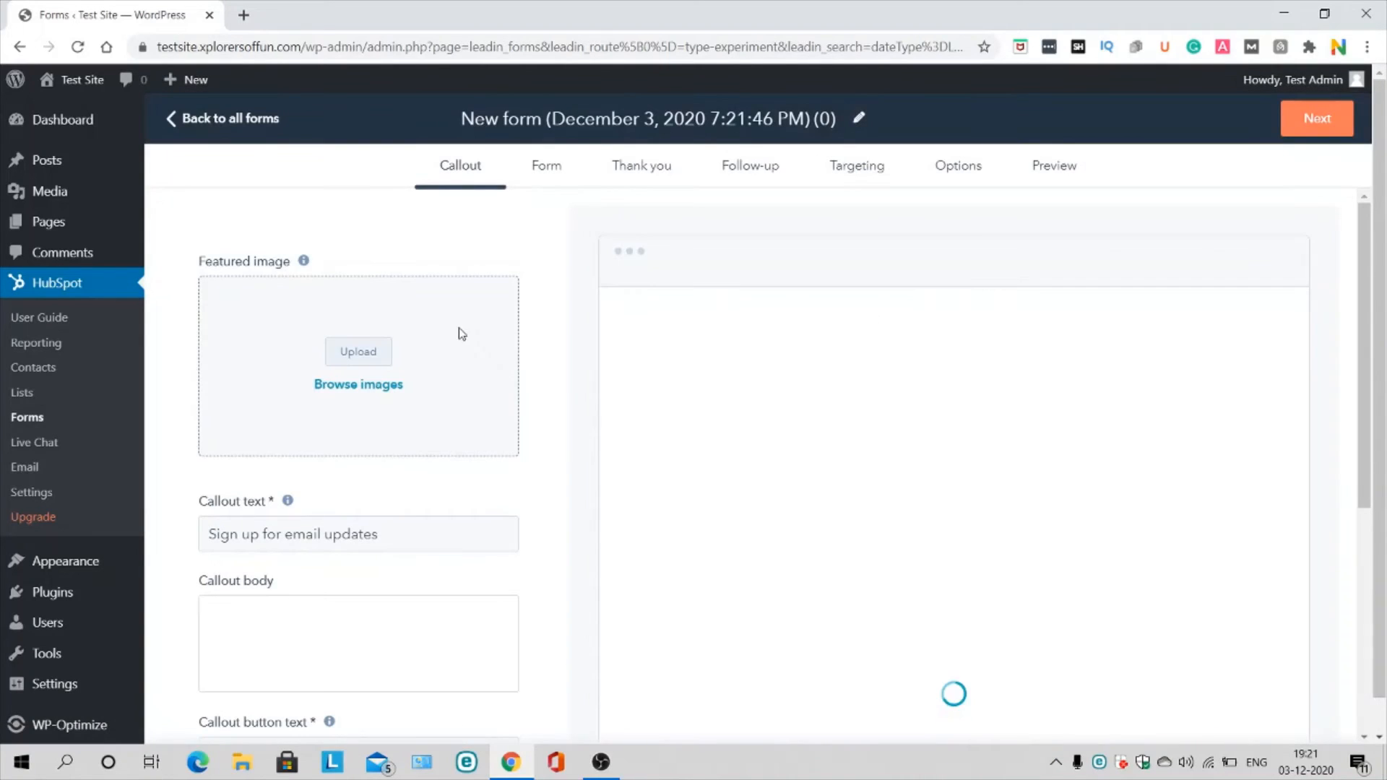
scroll(841, 522, "down", 3)
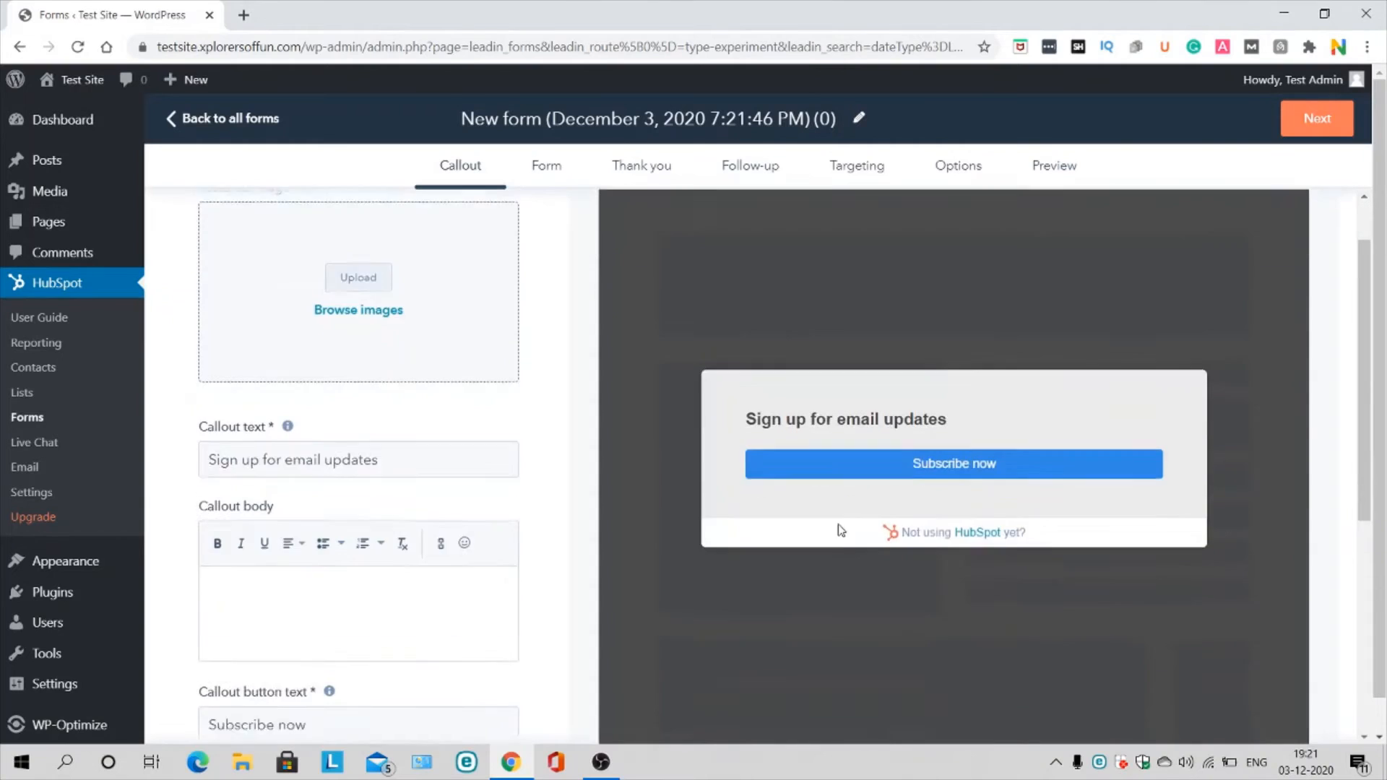
scroll(840, 529, "up", 3)
scroll(840, 529, "down", 1)
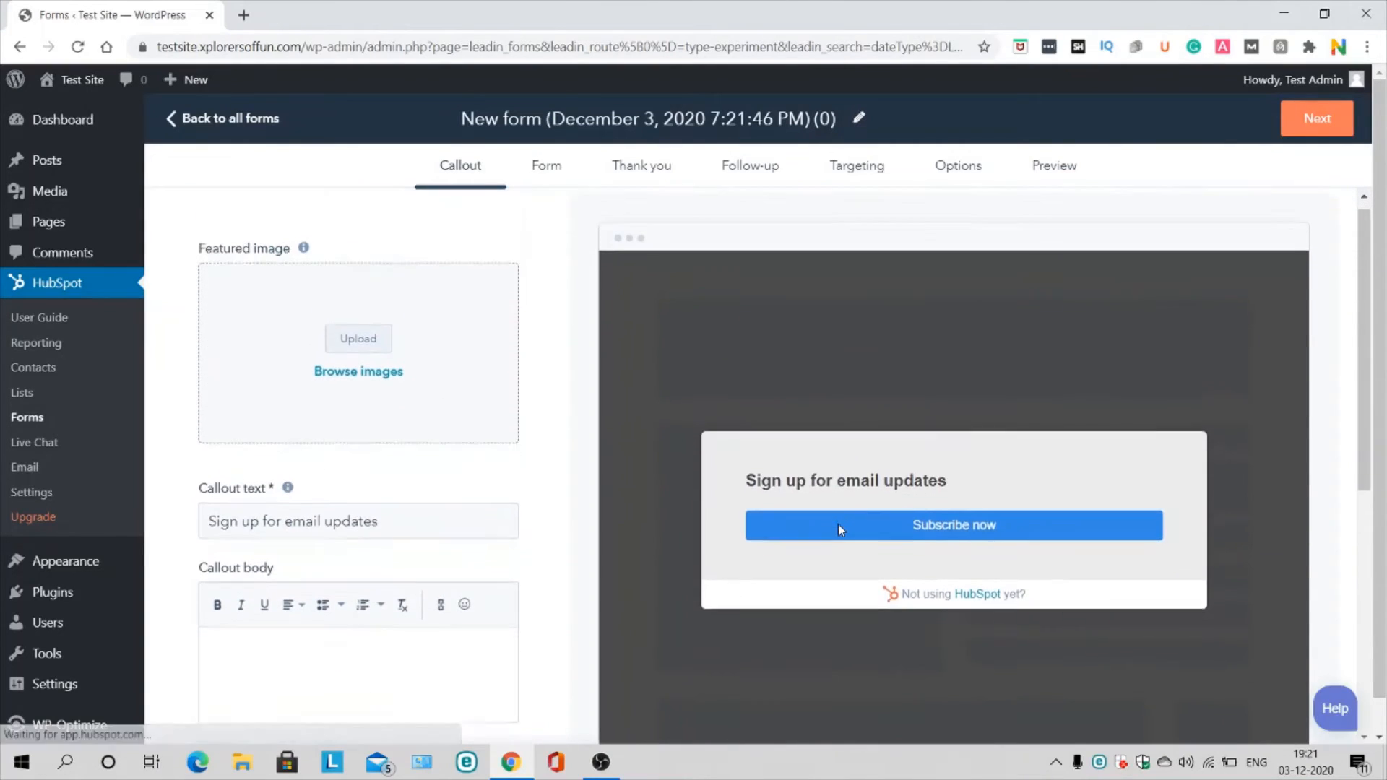
scroll(840, 530, "down", 1)
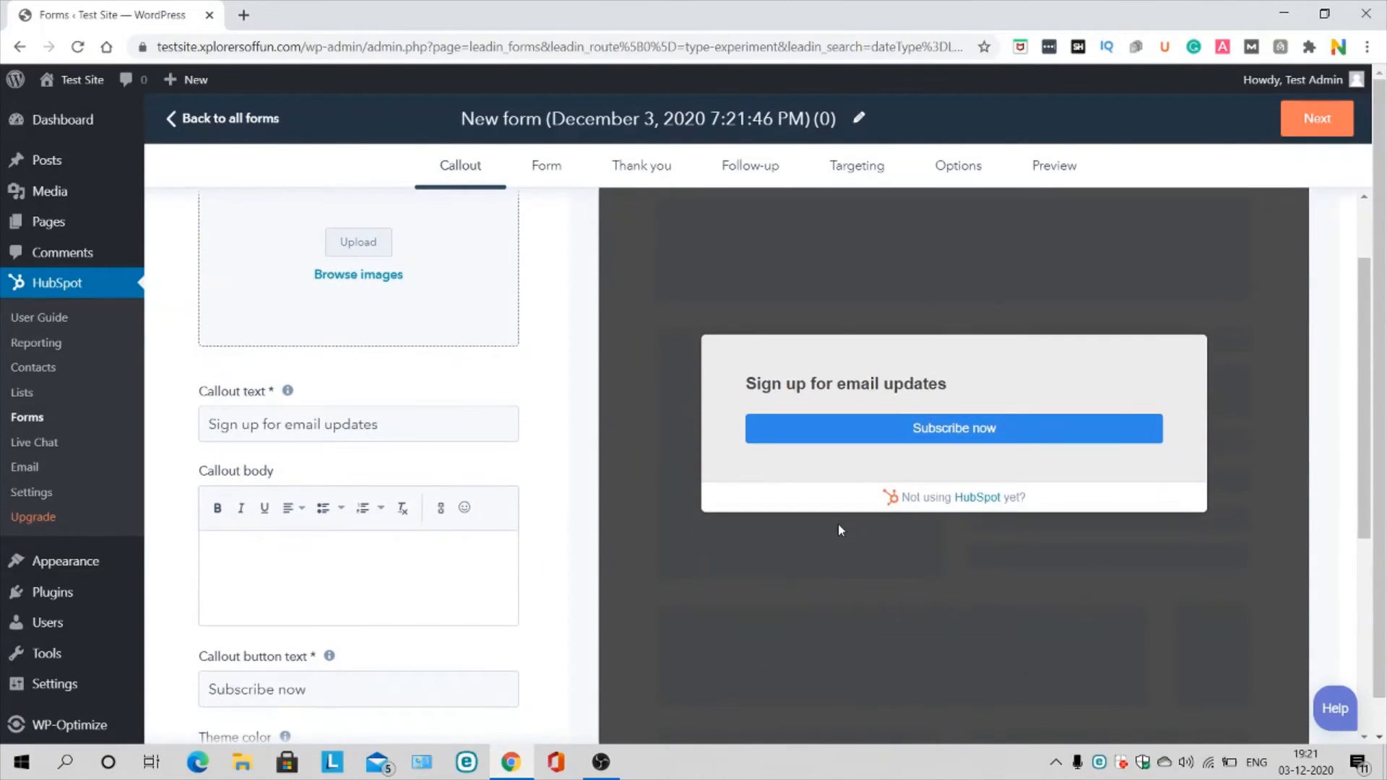
scroll(840, 530, "up", 2)
scroll(838, 530, "down", 2)
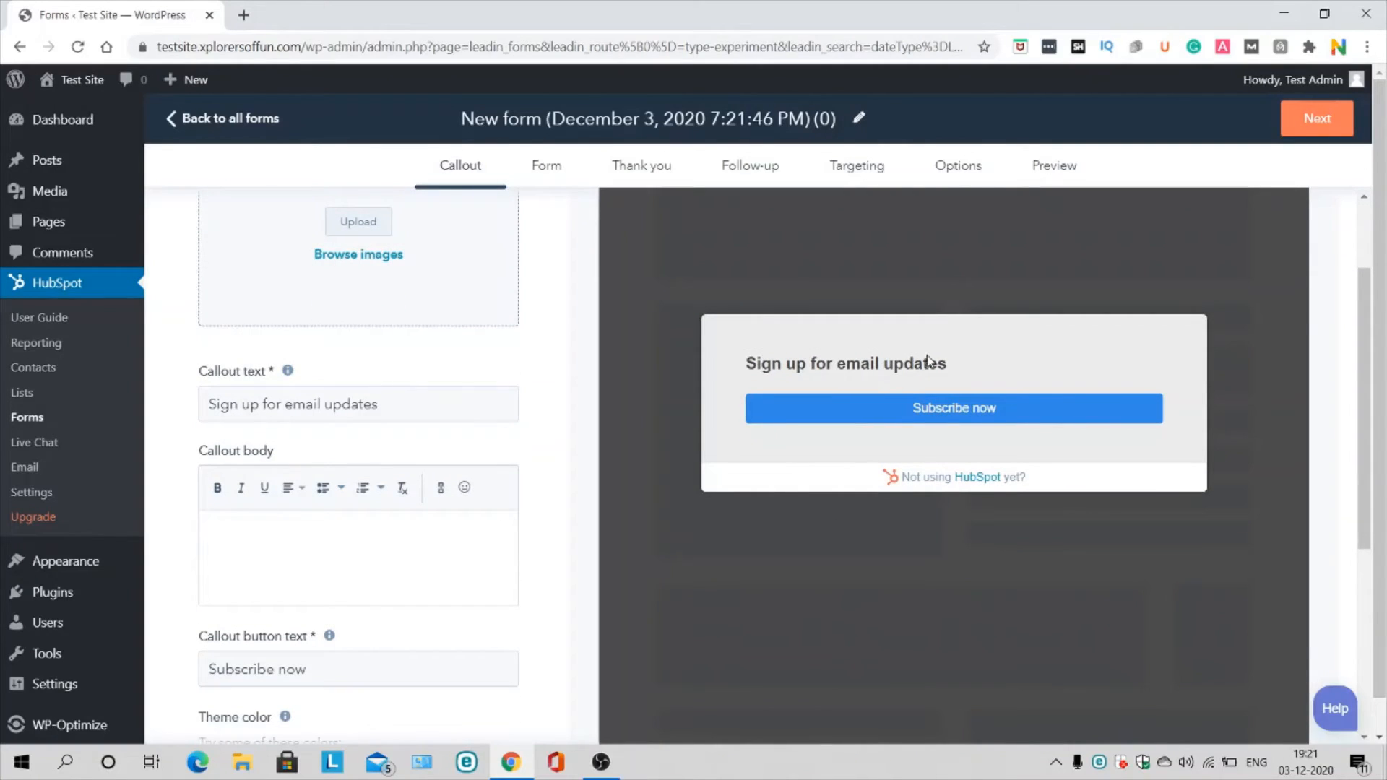
scroll(254, 548, "down", 3)
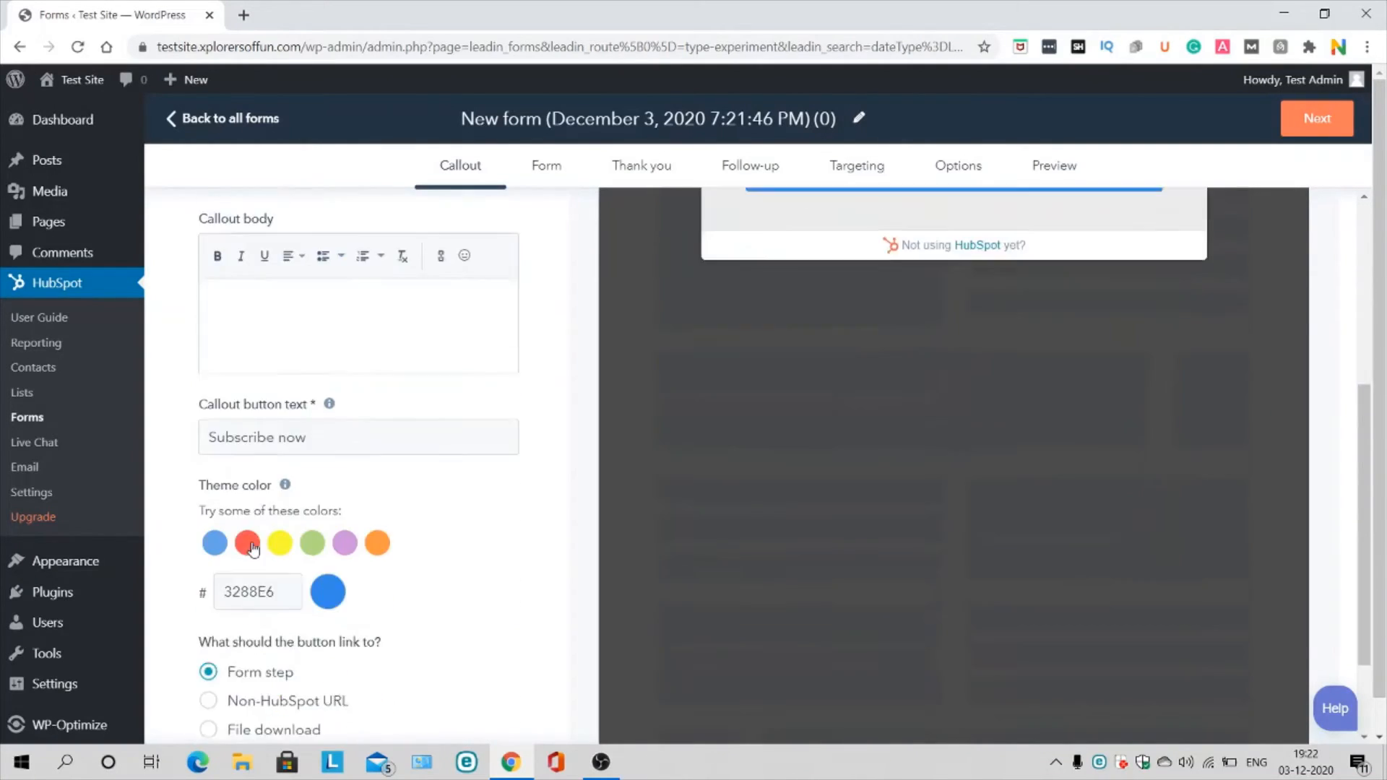
scroll(253, 548, "up", 4)
scroll(253, 548, "up", 1)
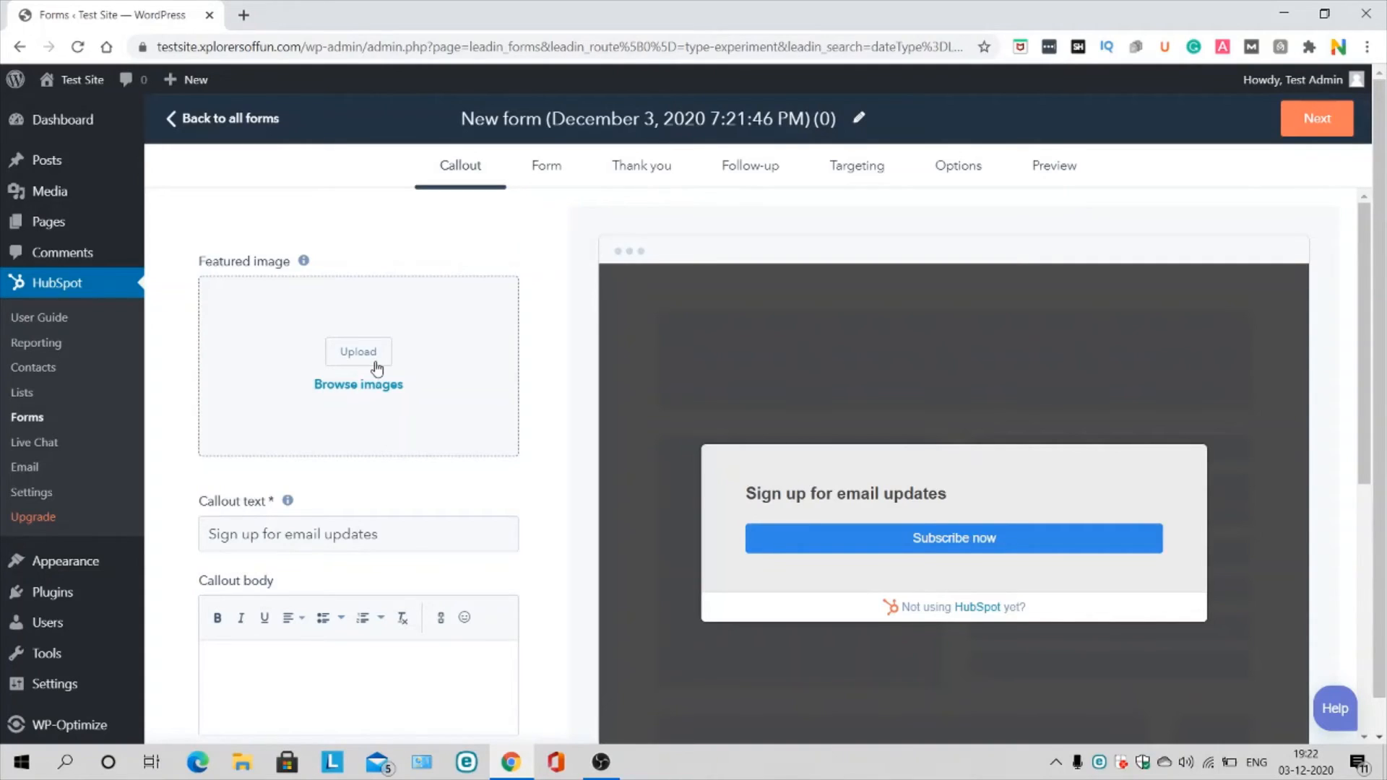
scroll(576, 454, "down", 6)
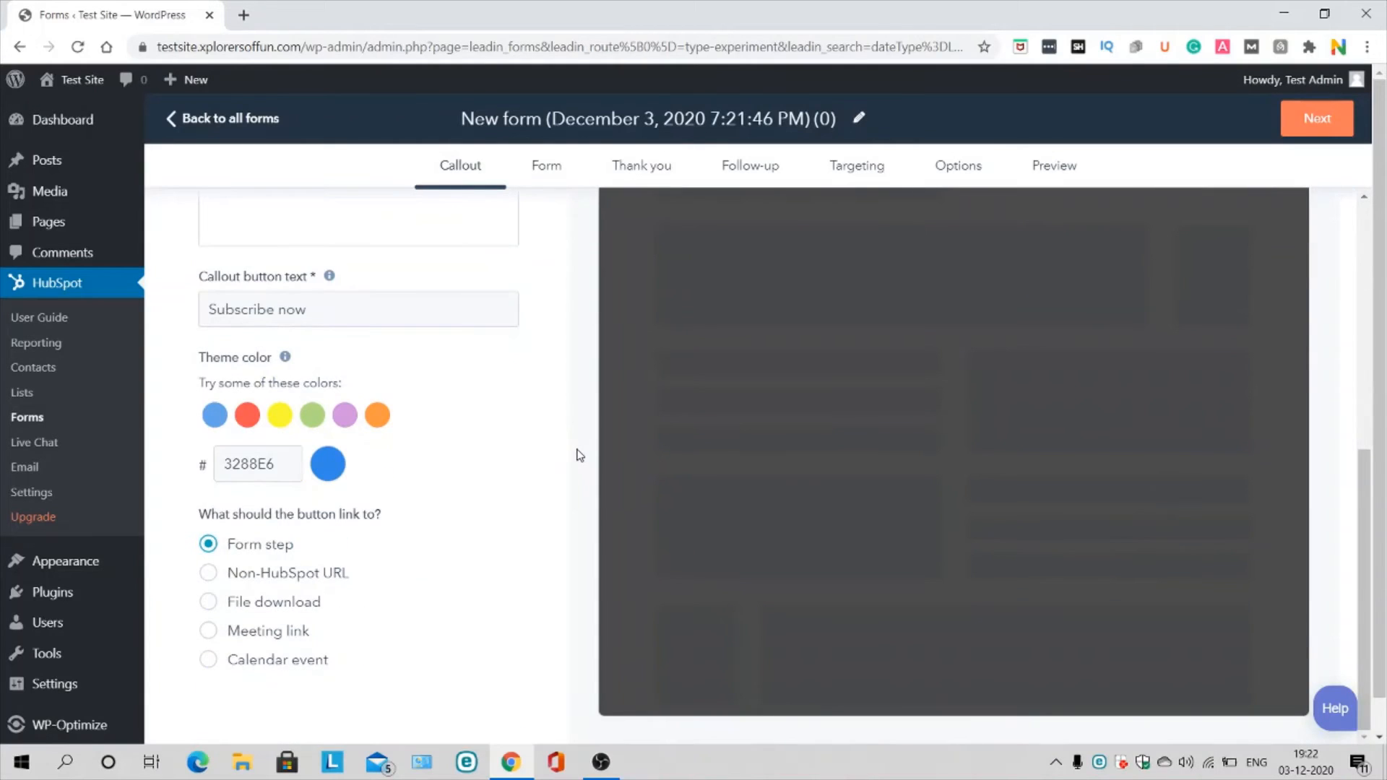
scroll(576, 453, "up", 6)
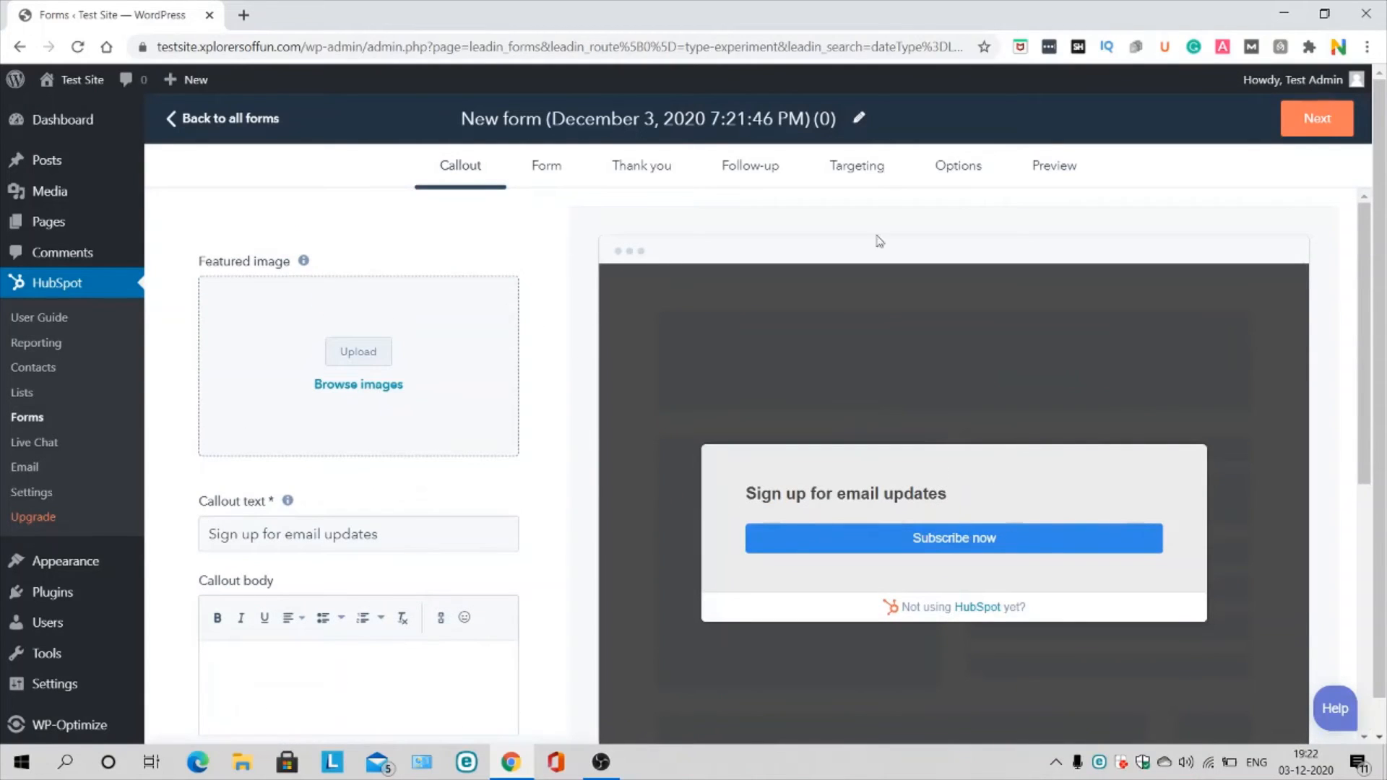
left_click(1313, 117)
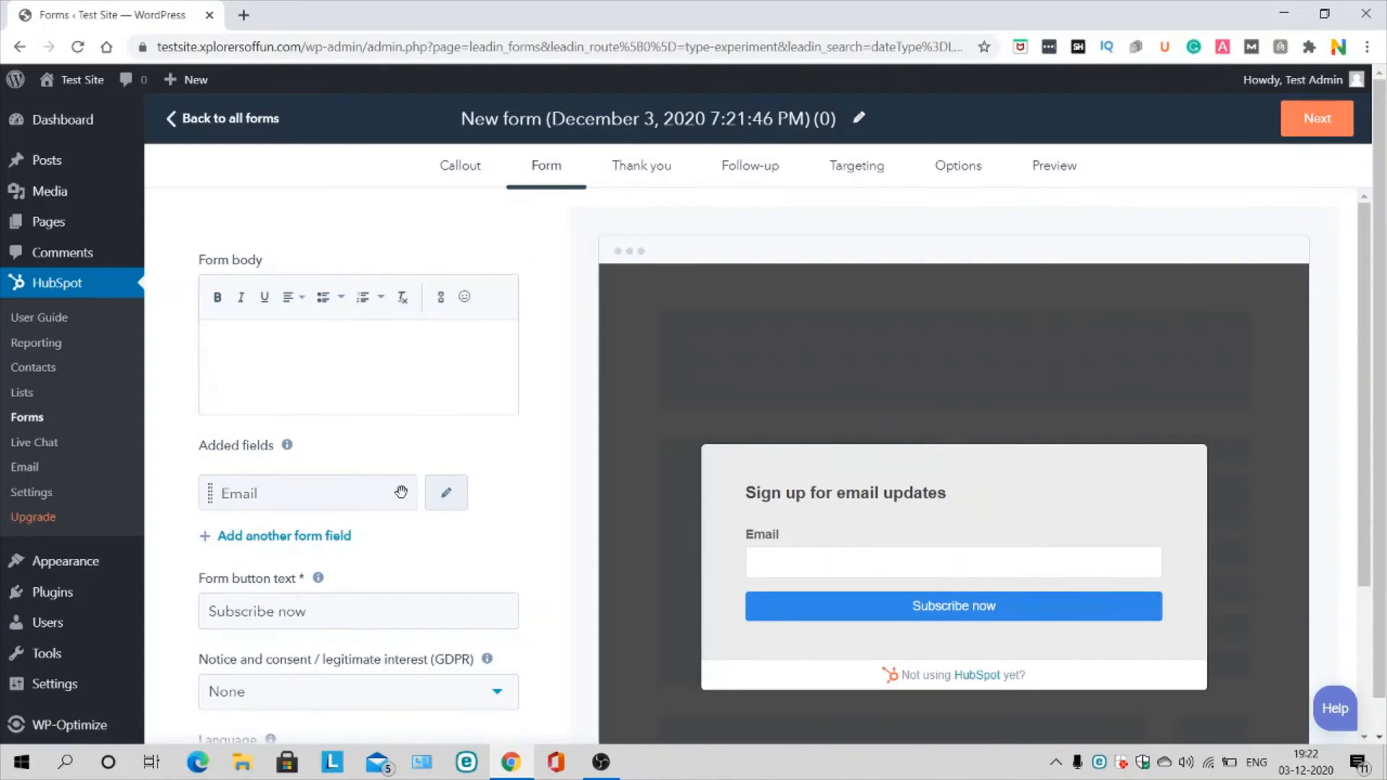
Step: Step through the Thank you and Follow-up tabs to the Targeting step, set to all pages
scroll(407, 498, "down", 1)
scroll(433, 462, "down", 3)
scroll(479, 414, "up", 3)
scroll(499, 434, "down", 5)
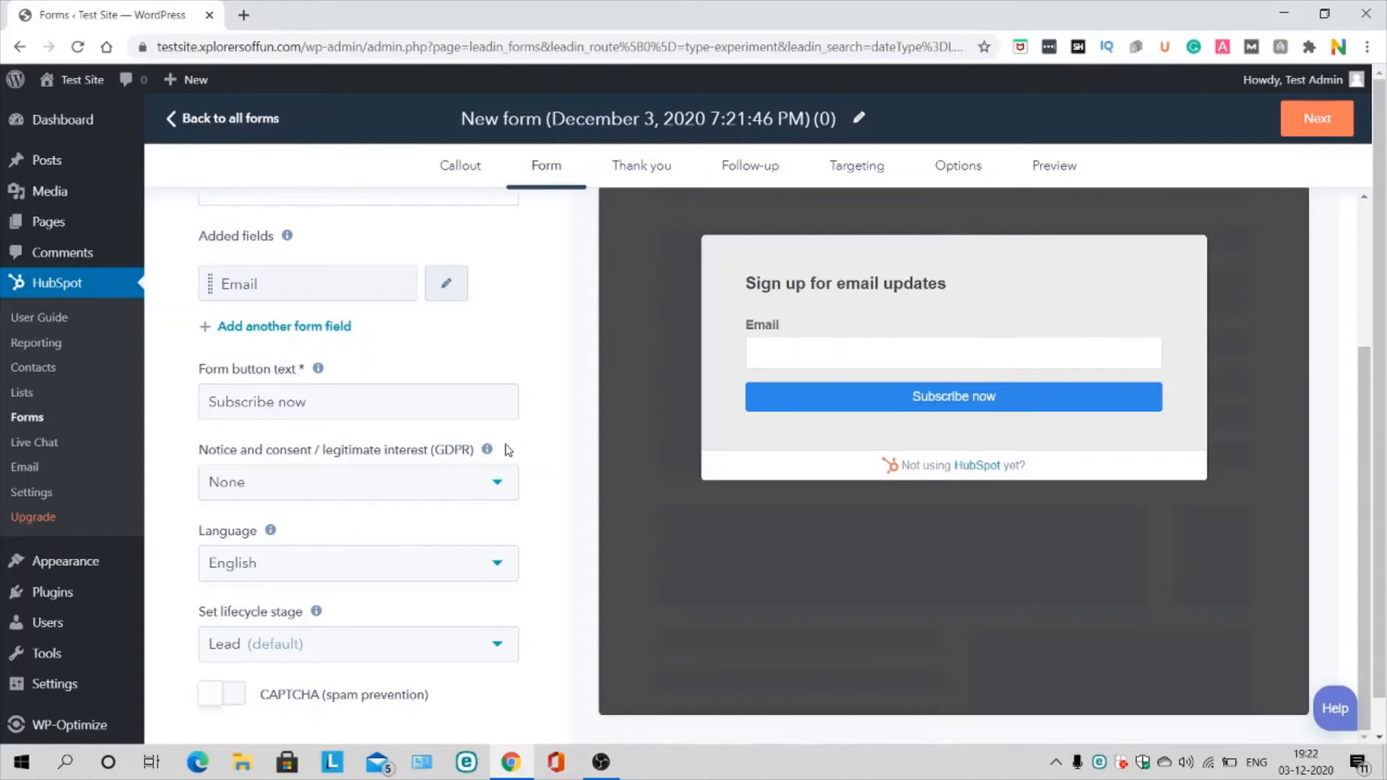
scroll(546, 369, "up", 3)
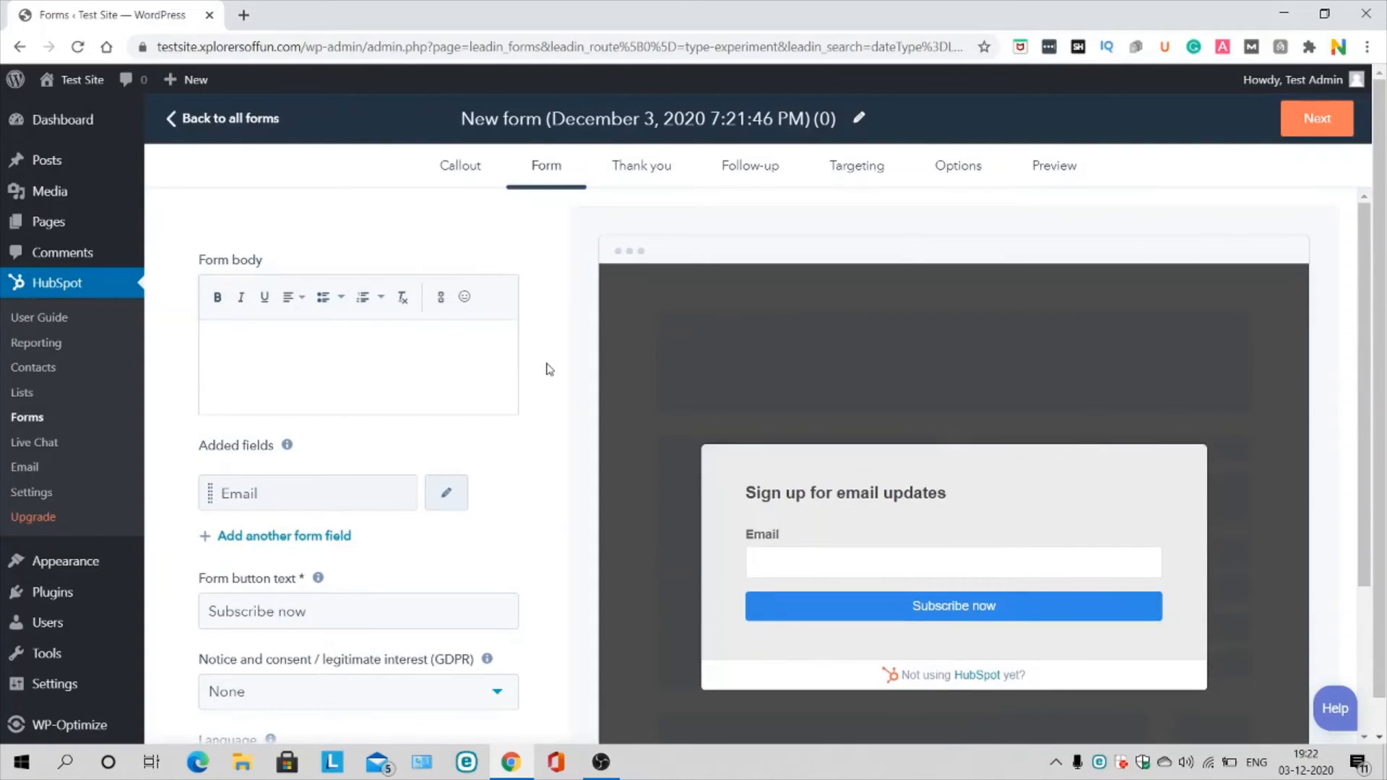
left_click(1312, 118)
left_click(1312, 118)
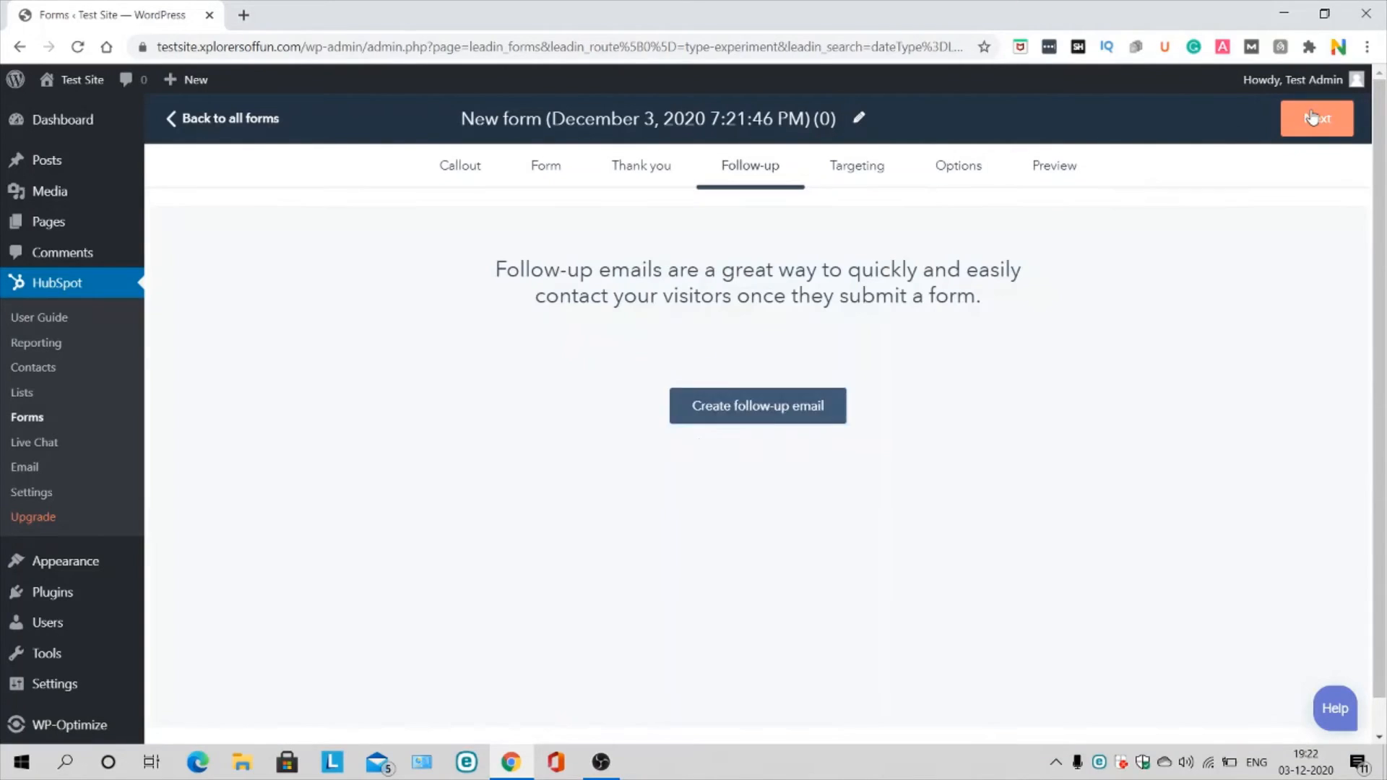
left_click(650, 167)
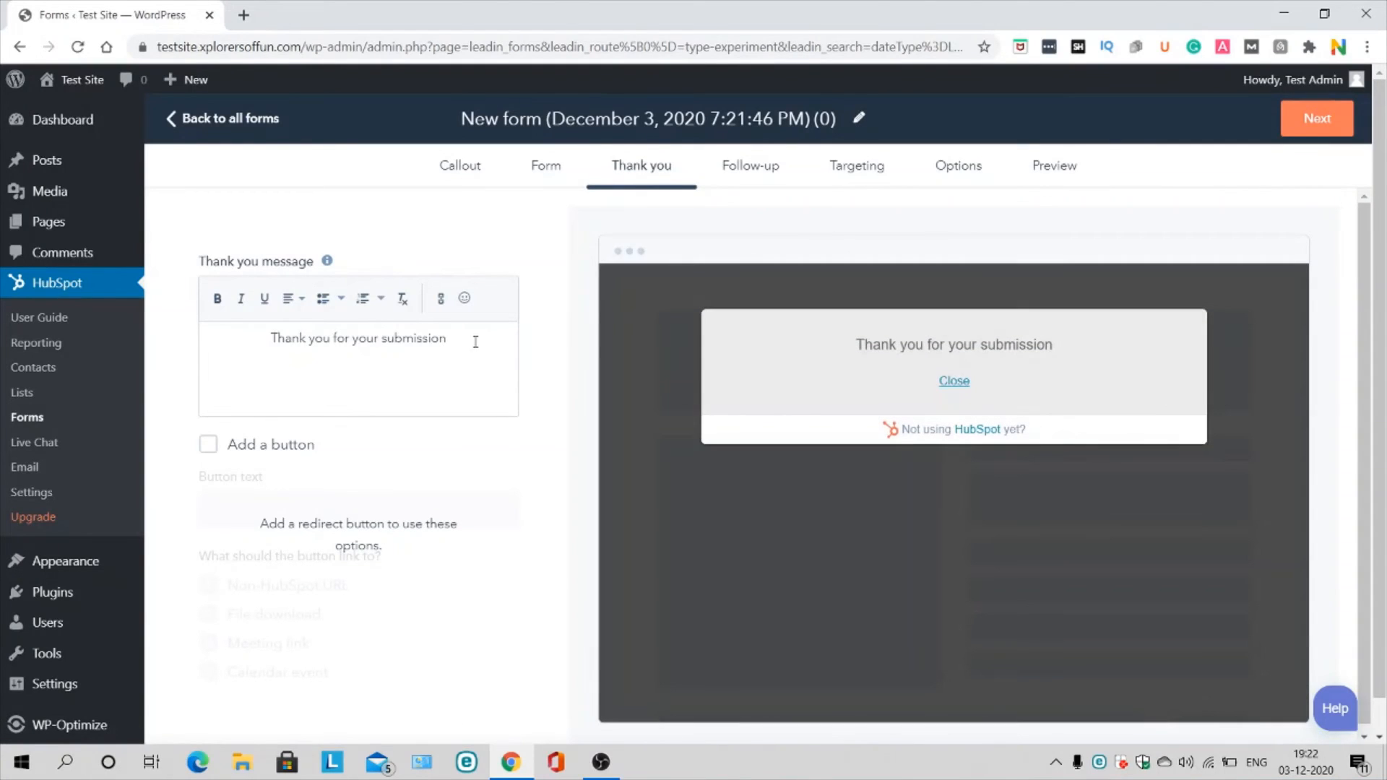
left_click(751, 172)
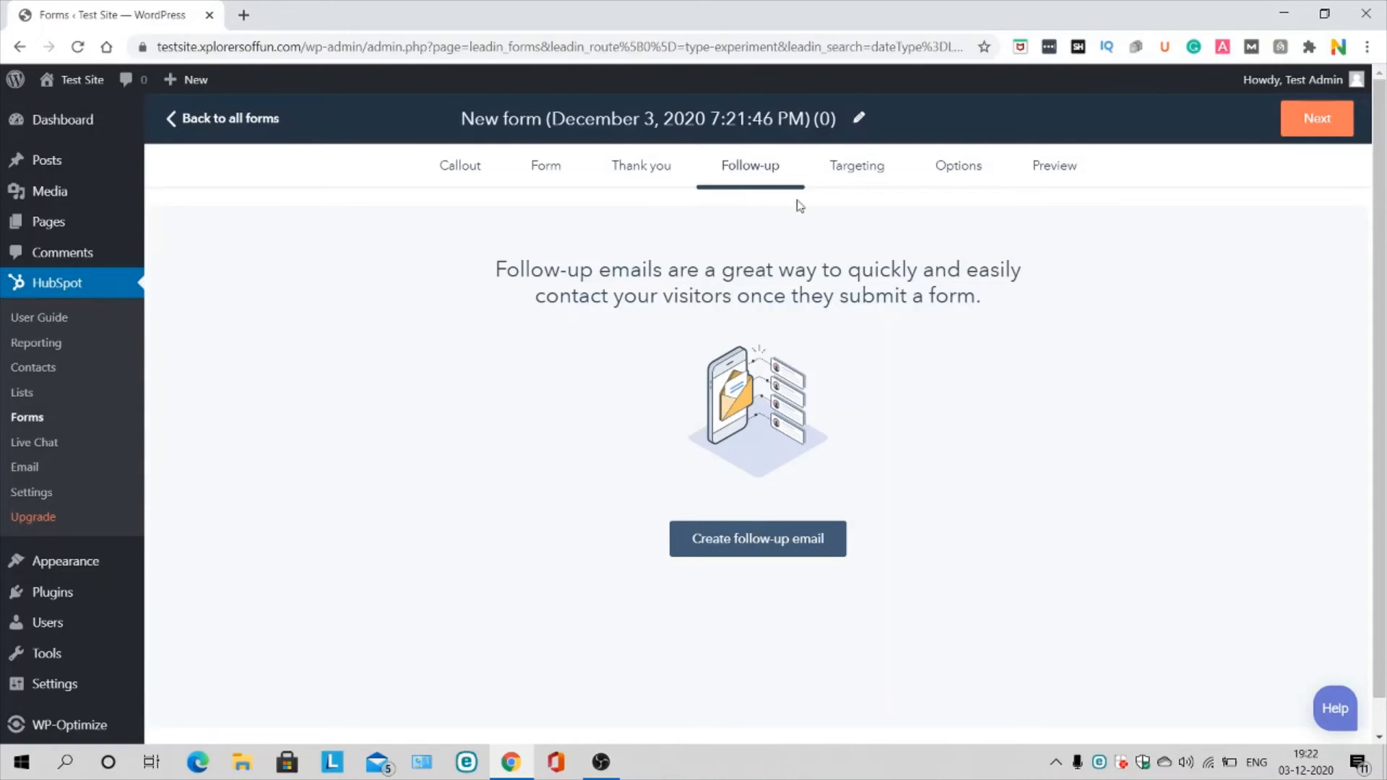
left_click(857, 169)
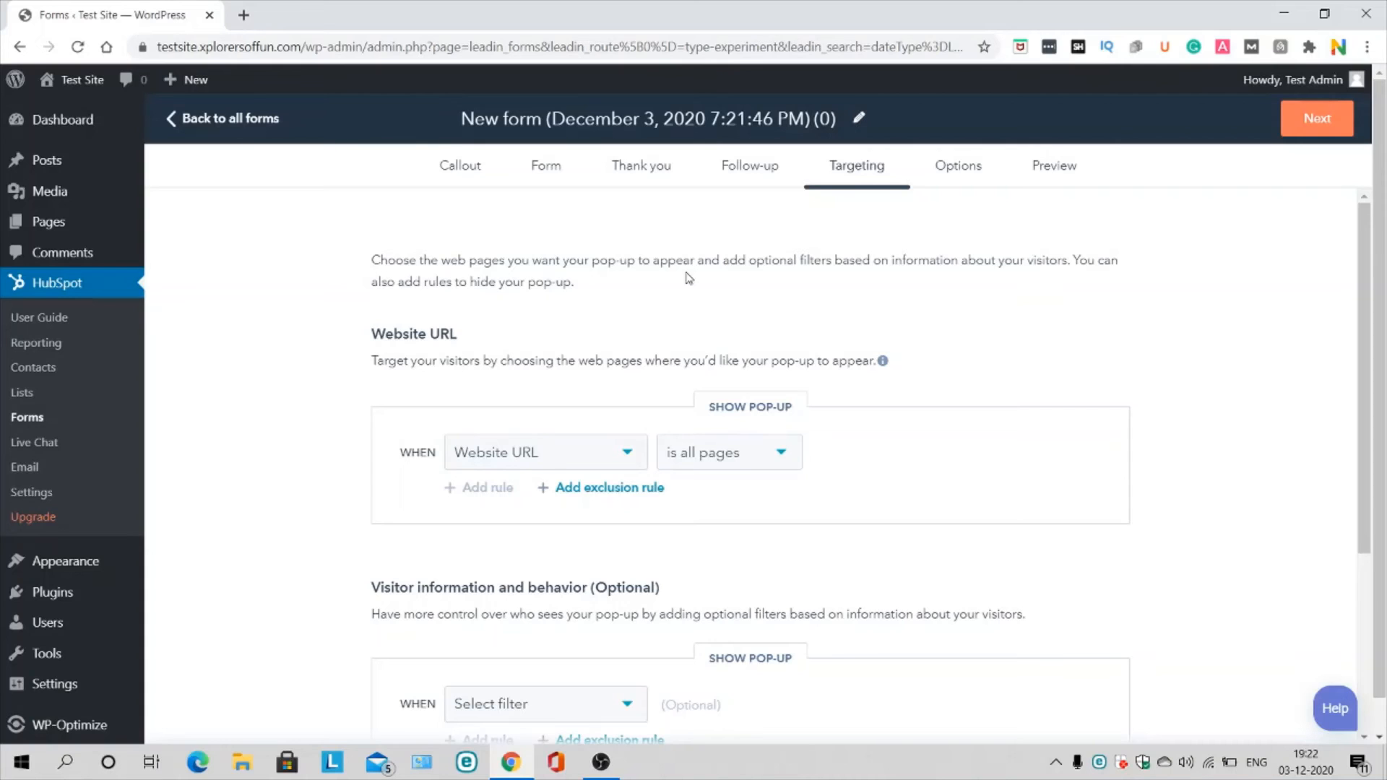
Step: Keep the all-pages Website URL rule and exit-intent trigger, and advance to the Options step
scroll(688, 278, "down", 1)
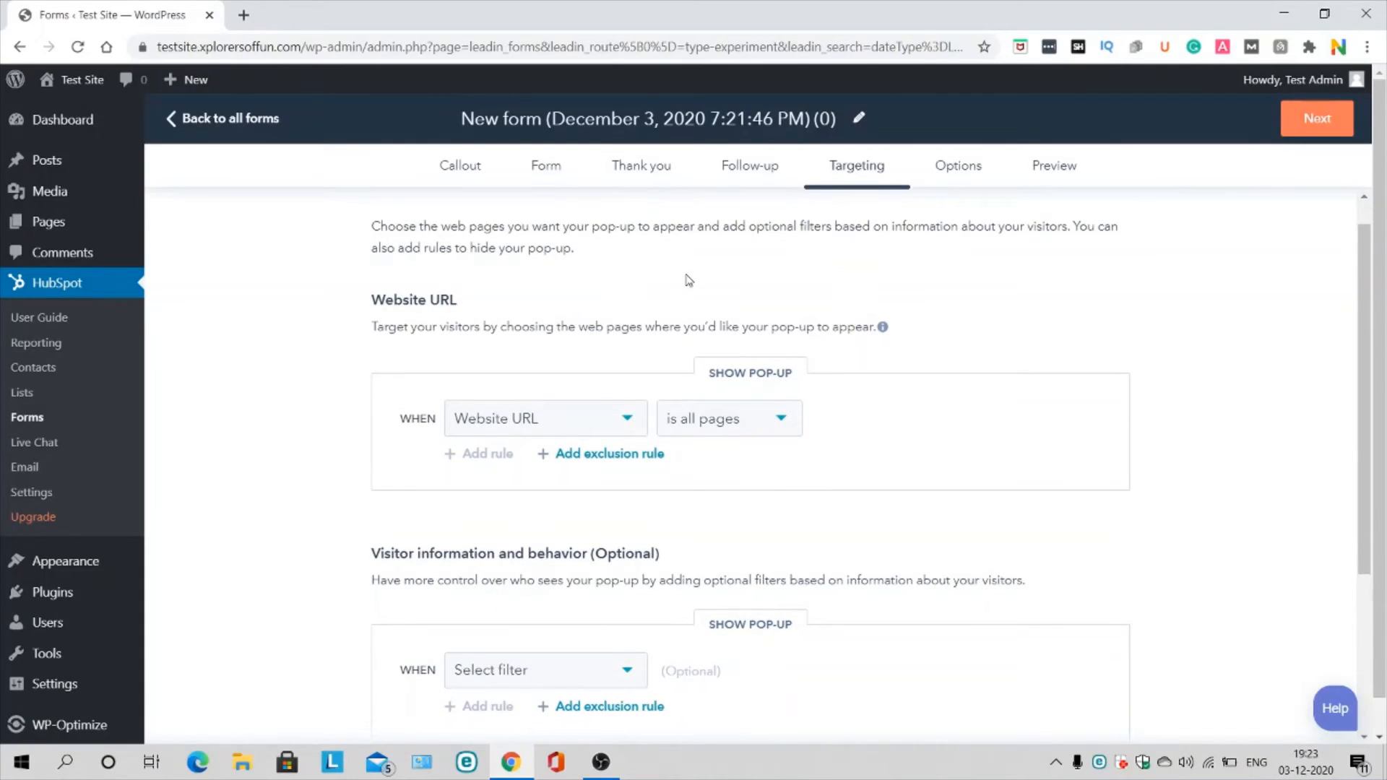
scroll(671, 534, "down", 3)
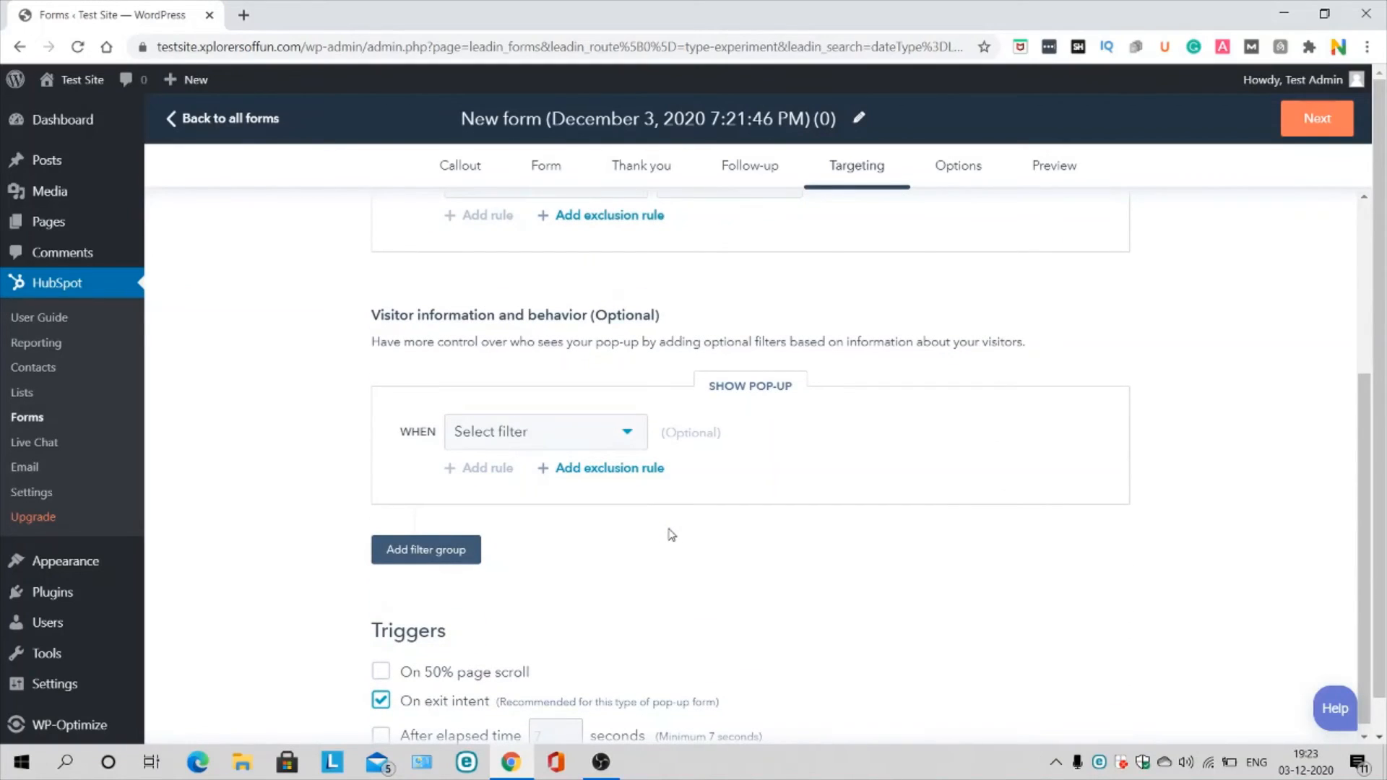
scroll(671, 534, "down", 1)
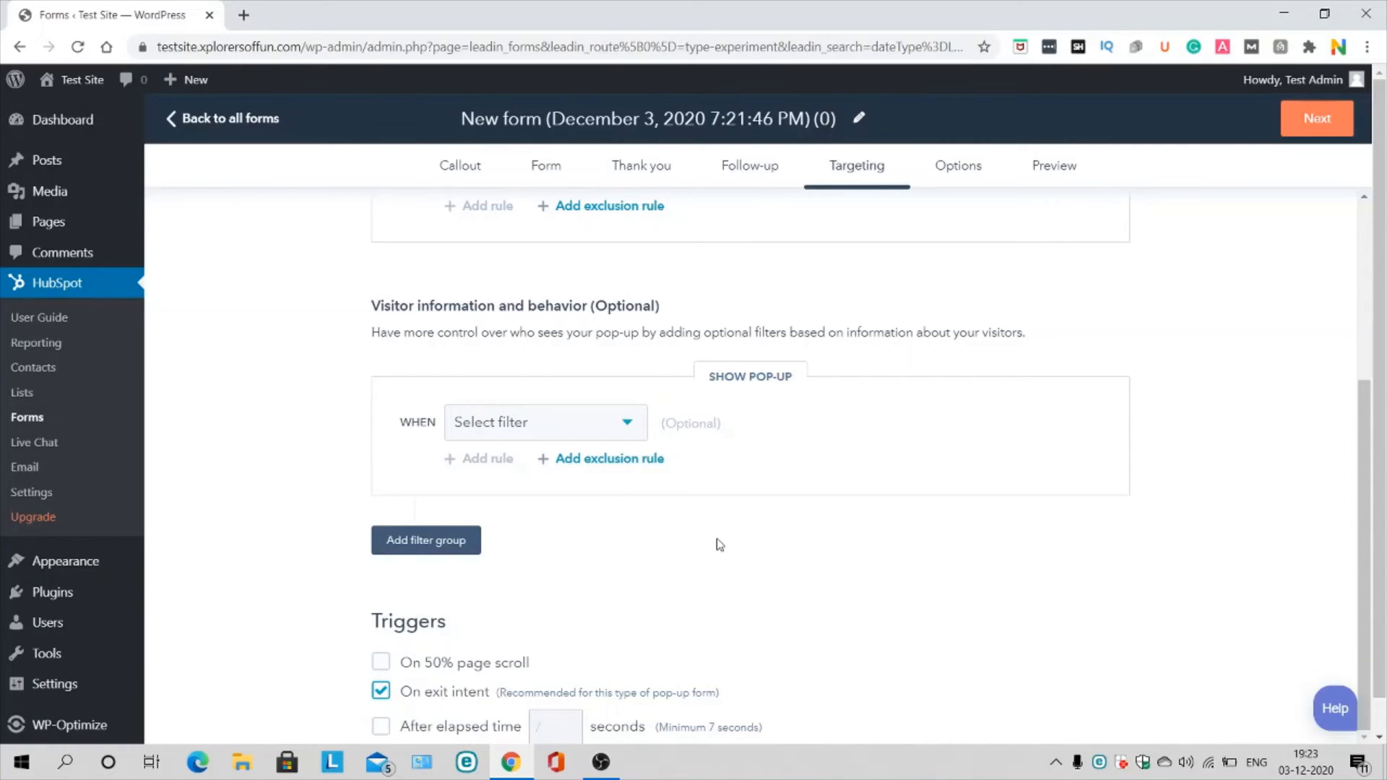
scroll(715, 544, "up", 4)
left_click(1316, 118)
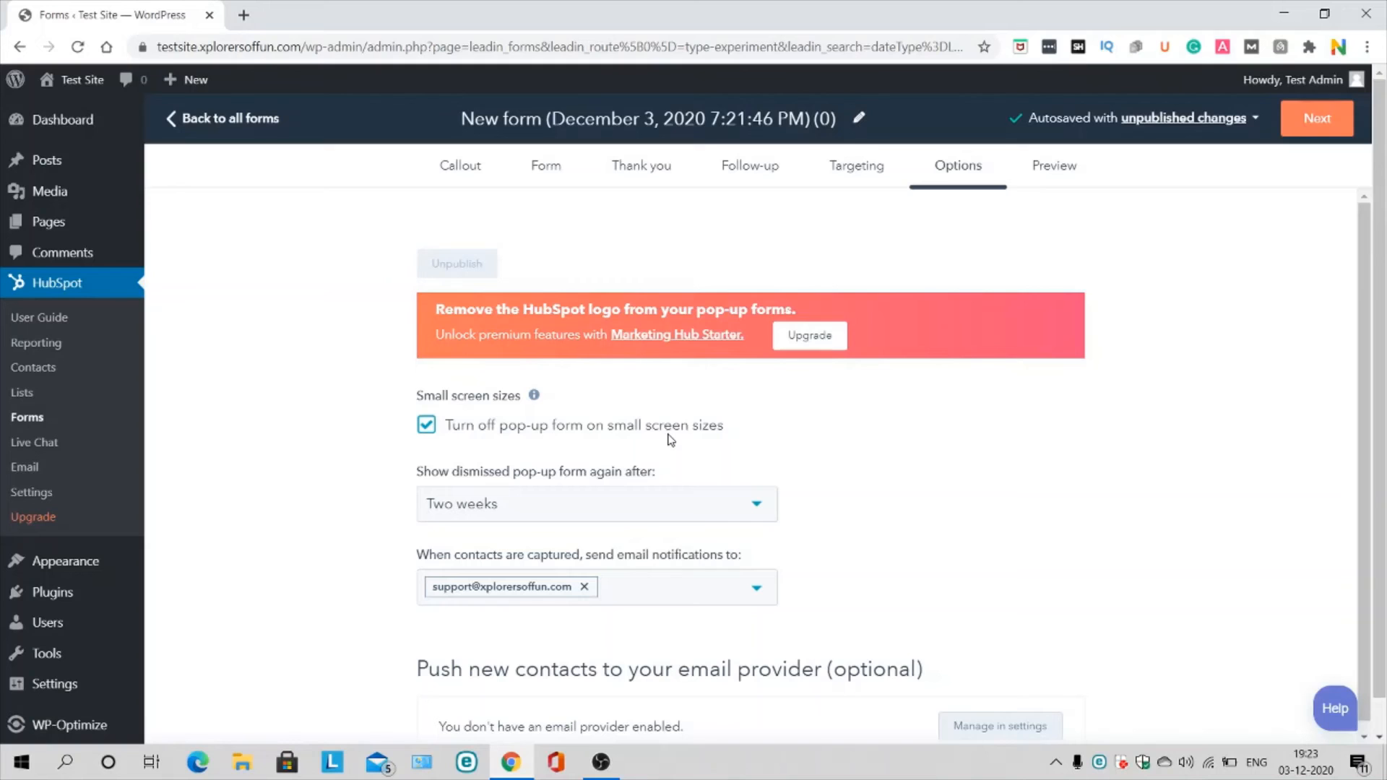
scroll(670, 439, "down", 1)
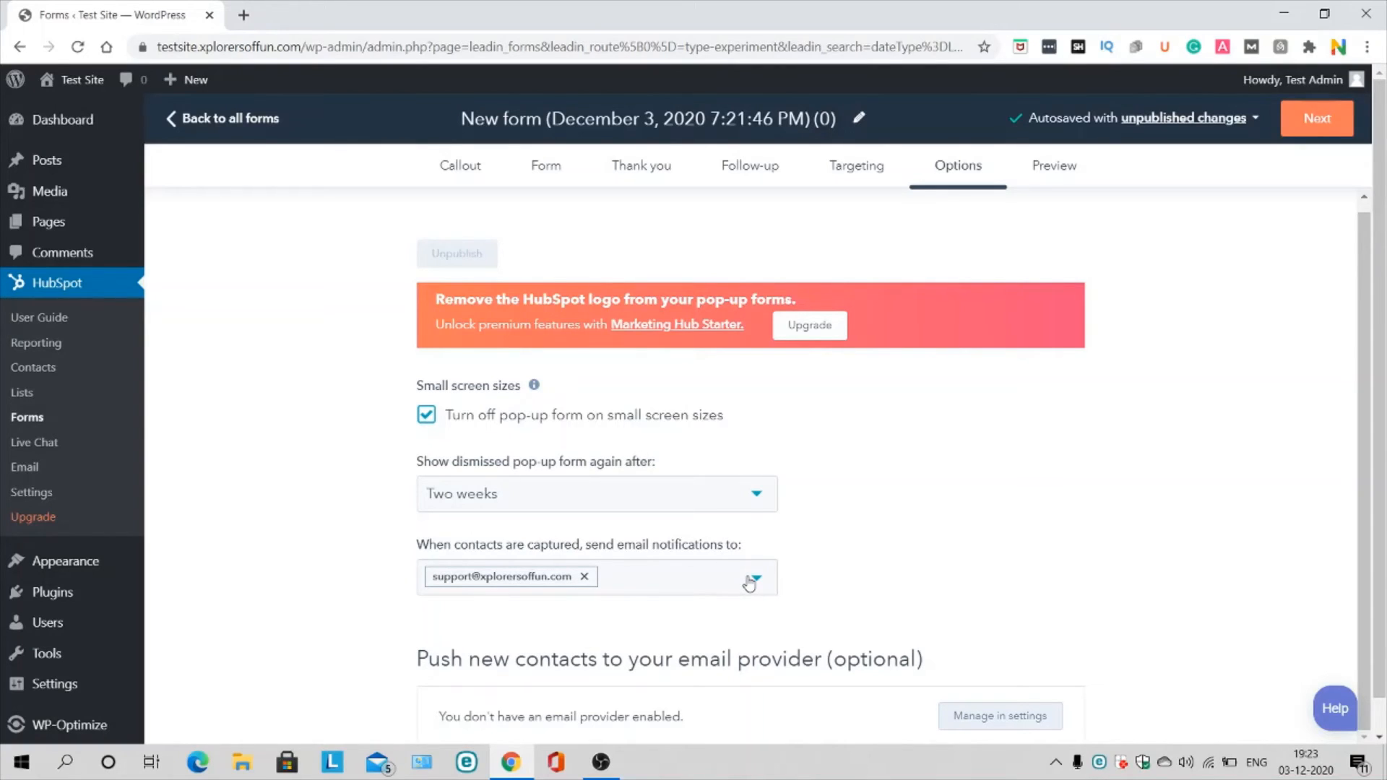
Step: Preview the pop-up in Tablet, Mobile and Desktop views, then publish it and set it live
left_click(1066, 170)
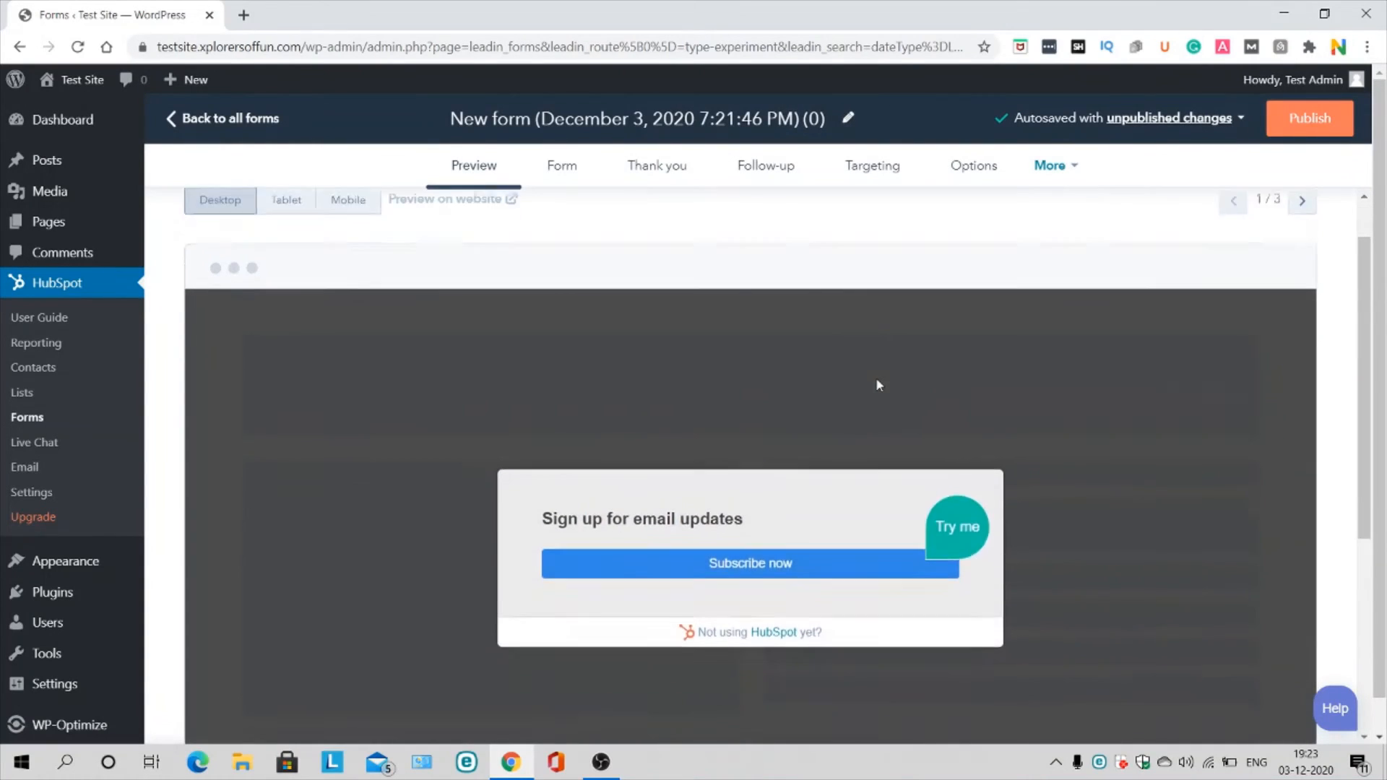
left_click(303, 268)
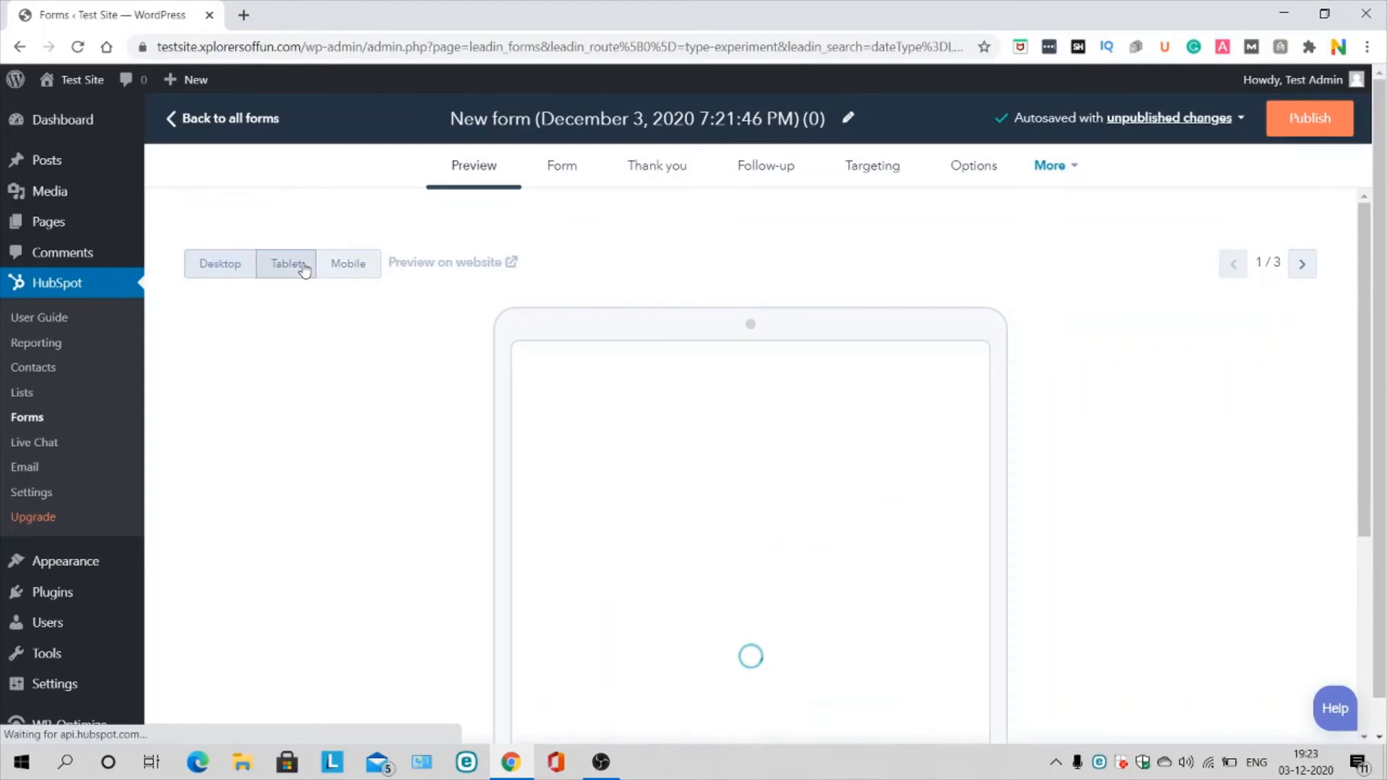
scroll(416, 292, "down", 1)
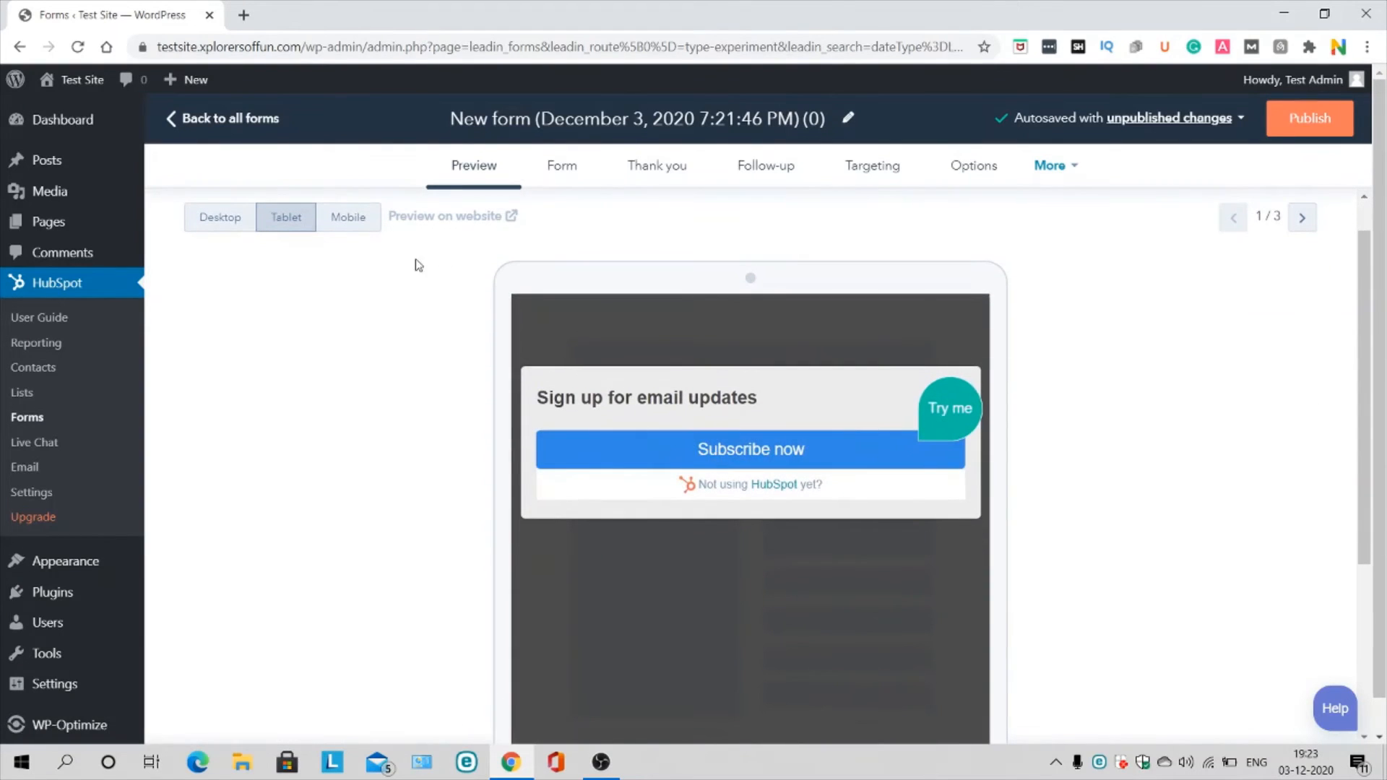
left_click(362, 222)
scroll(829, 499, "down", 1)
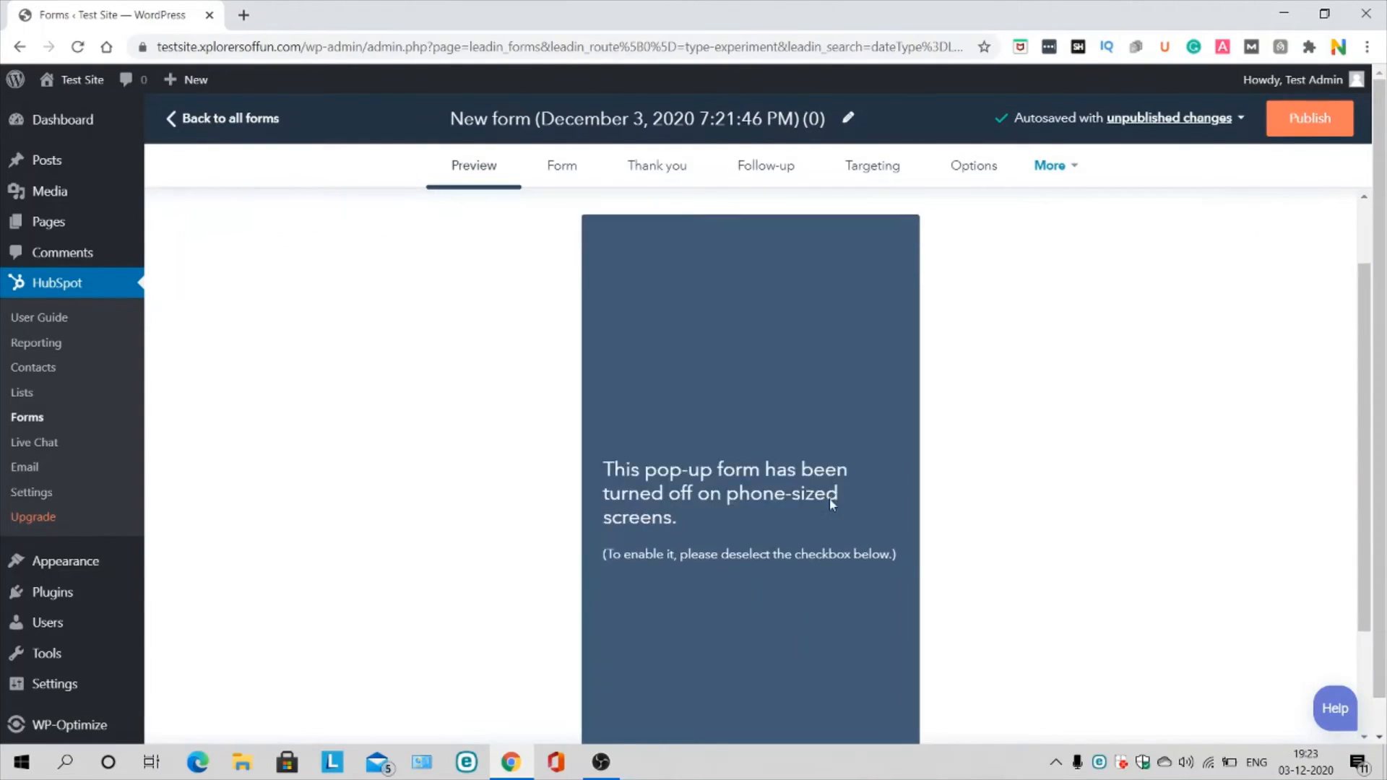
scroll(829, 500, "down", 1)
scroll(829, 497, "up", 3)
left_click(211, 264)
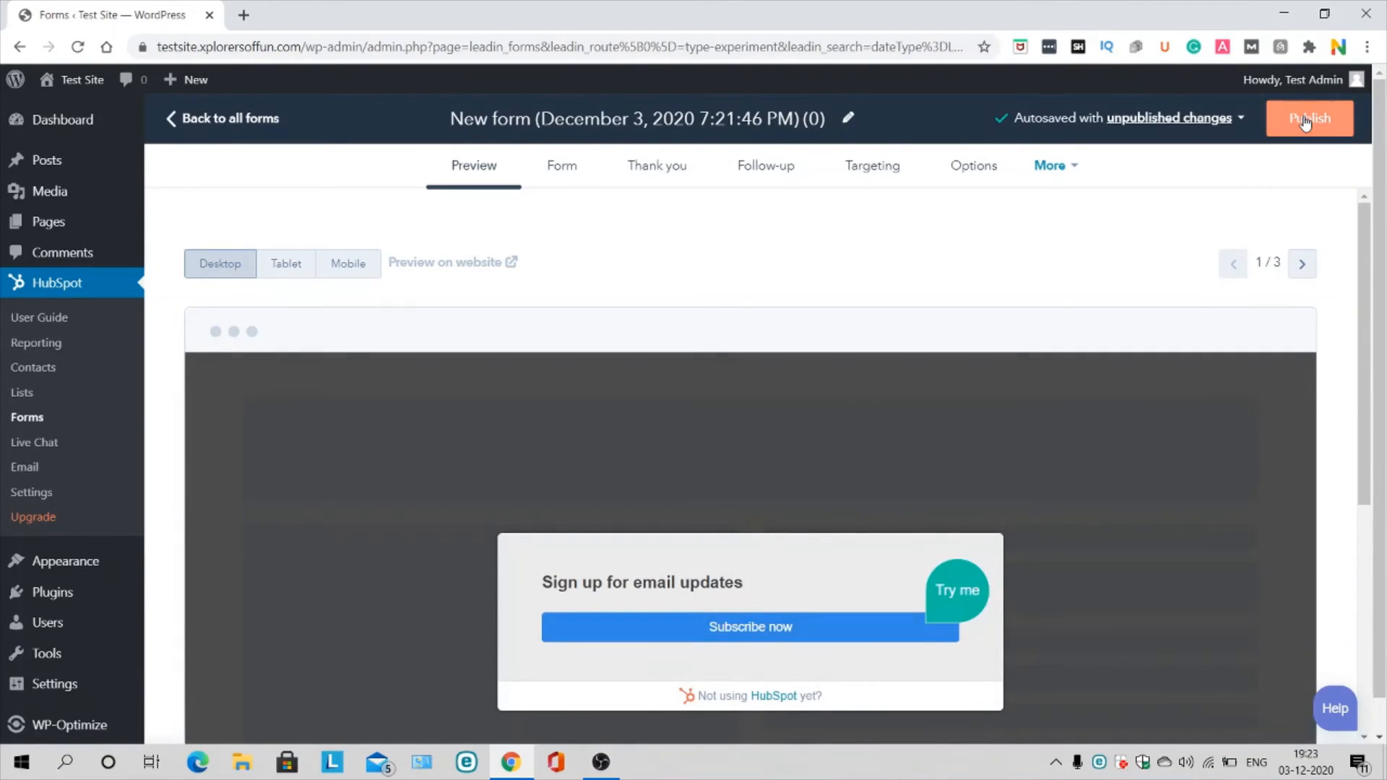
left_click(1304, 123)
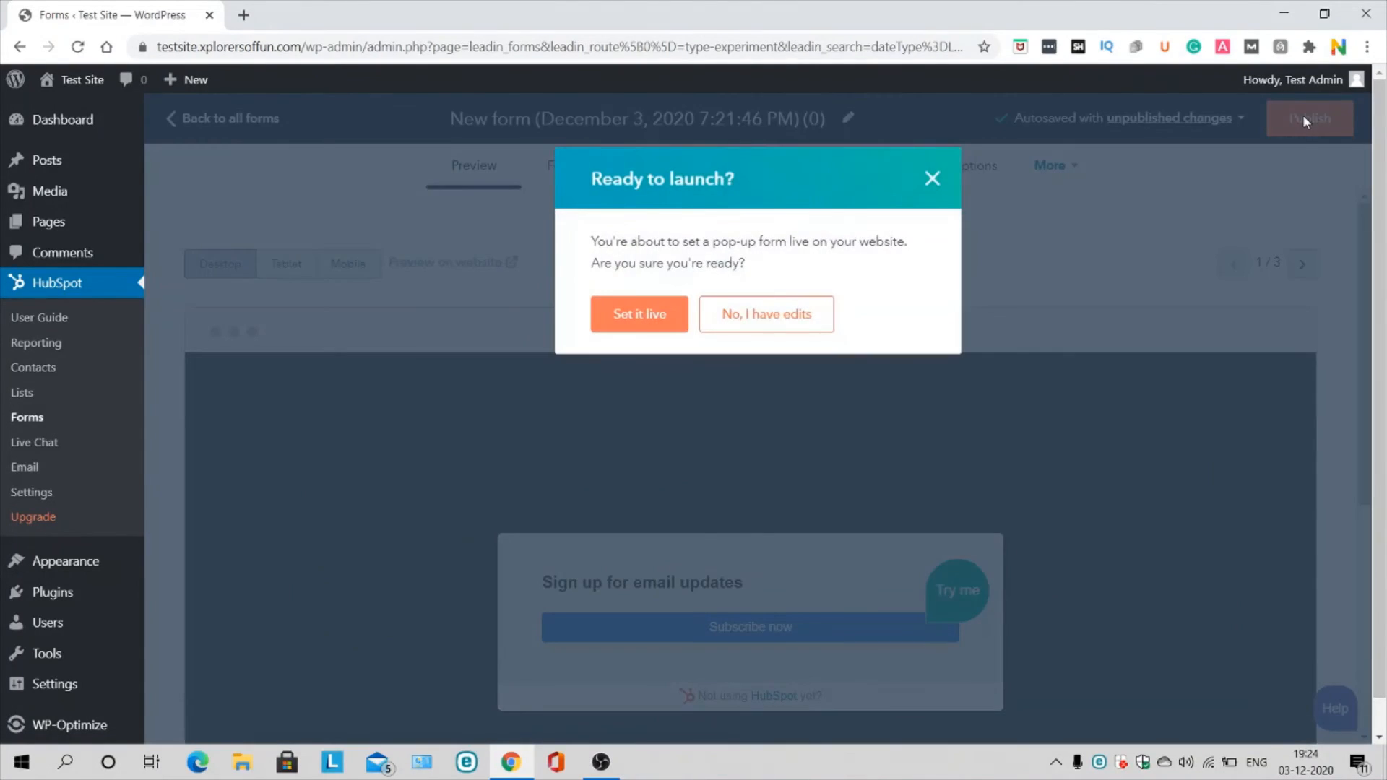
left_click(636, 315)
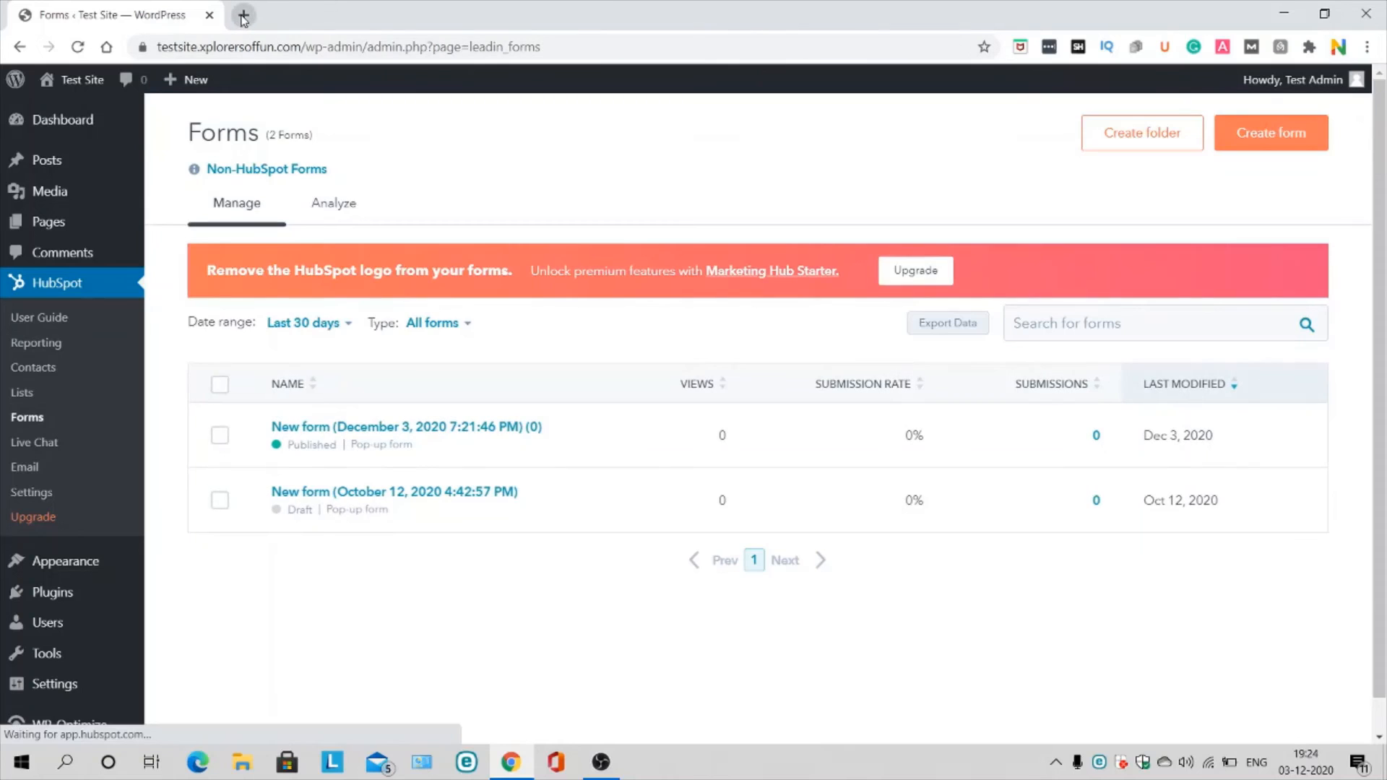
left_click(244, 16)
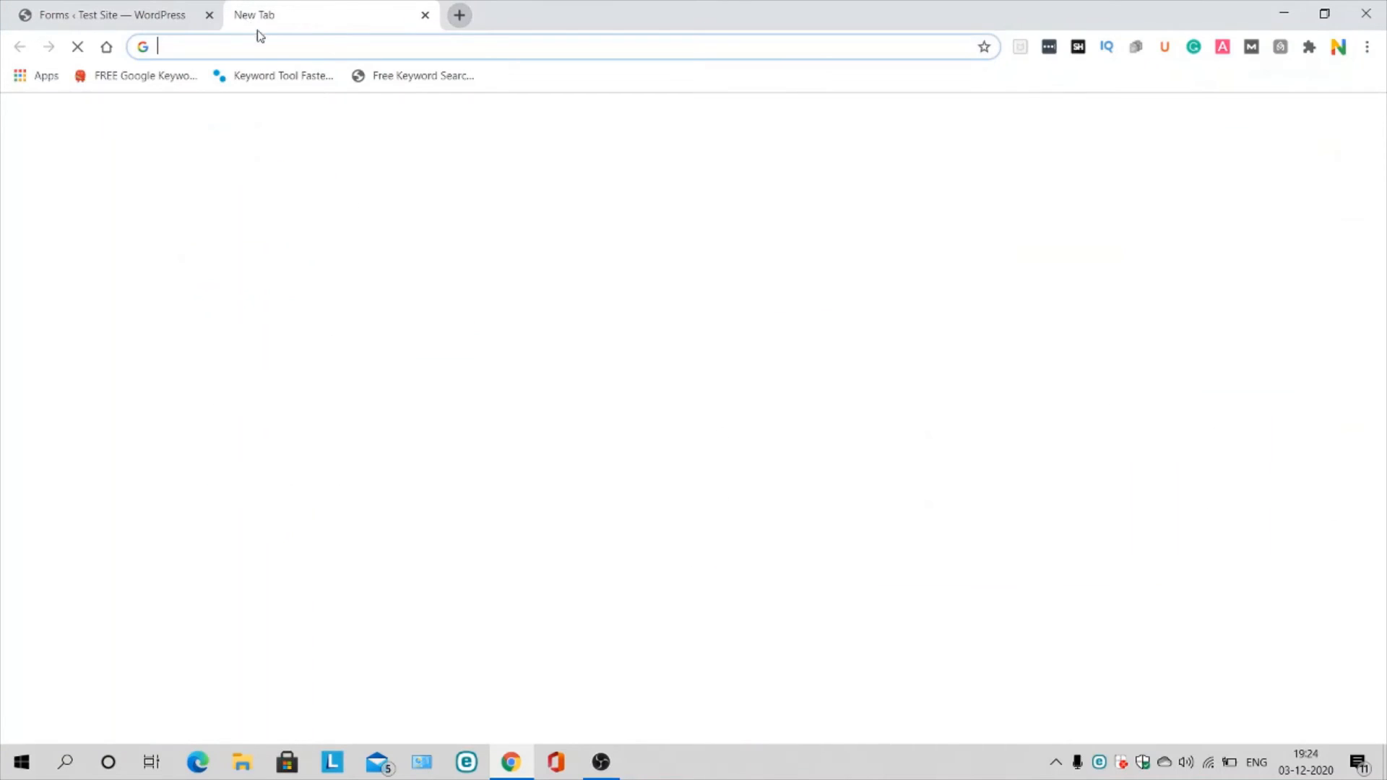
type("xplor")
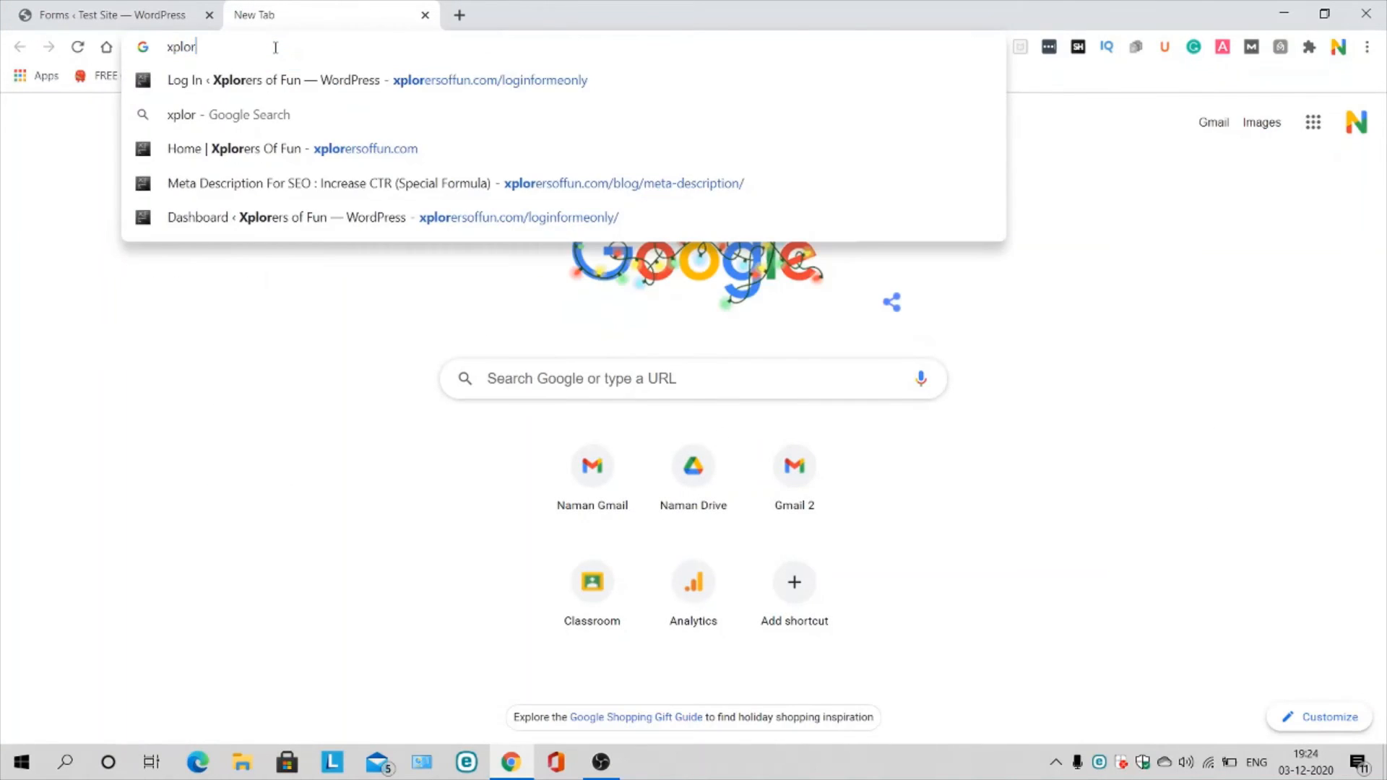
key("BackSpace")
key("BackSpace")
key("BackSpace")
key("BackSpace")
key("BackSpace")
type("test")
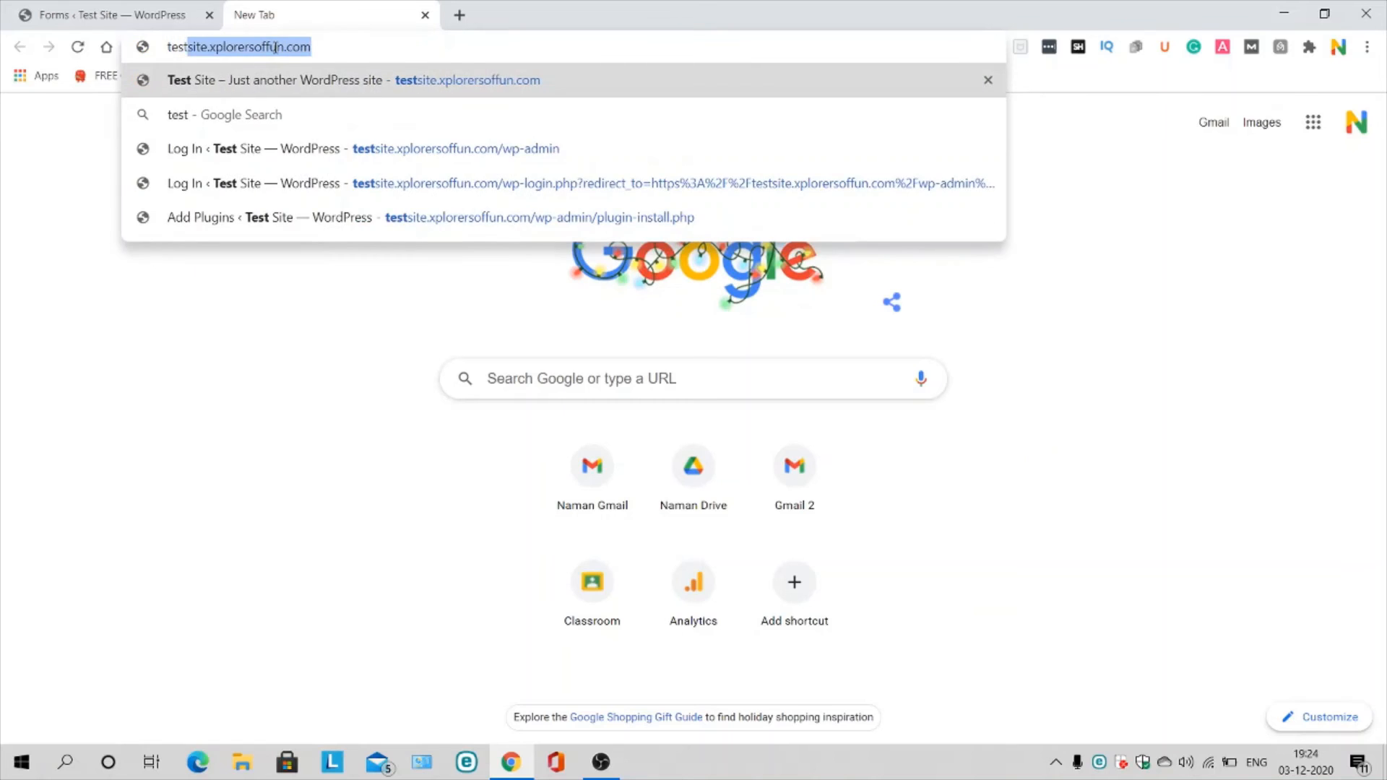
key("Return")
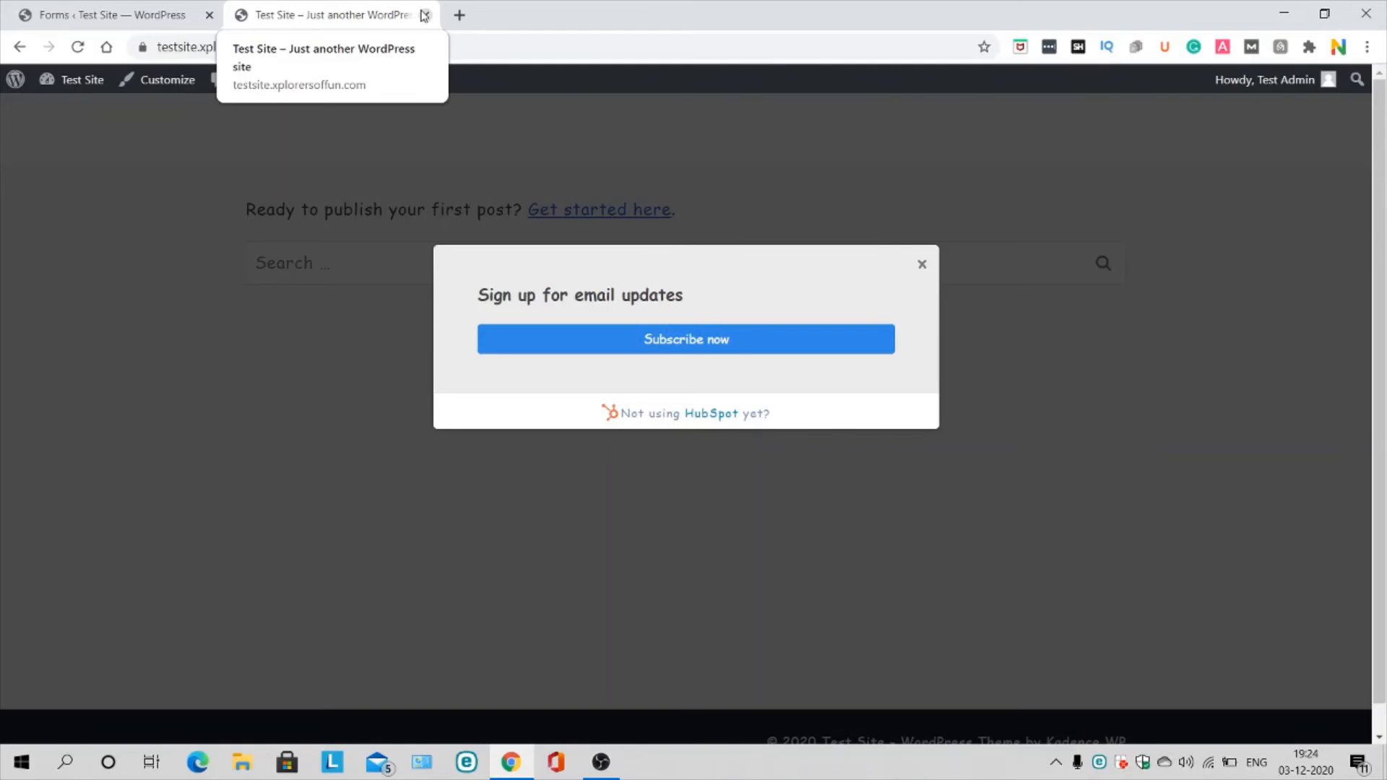
left_click(424, 15)
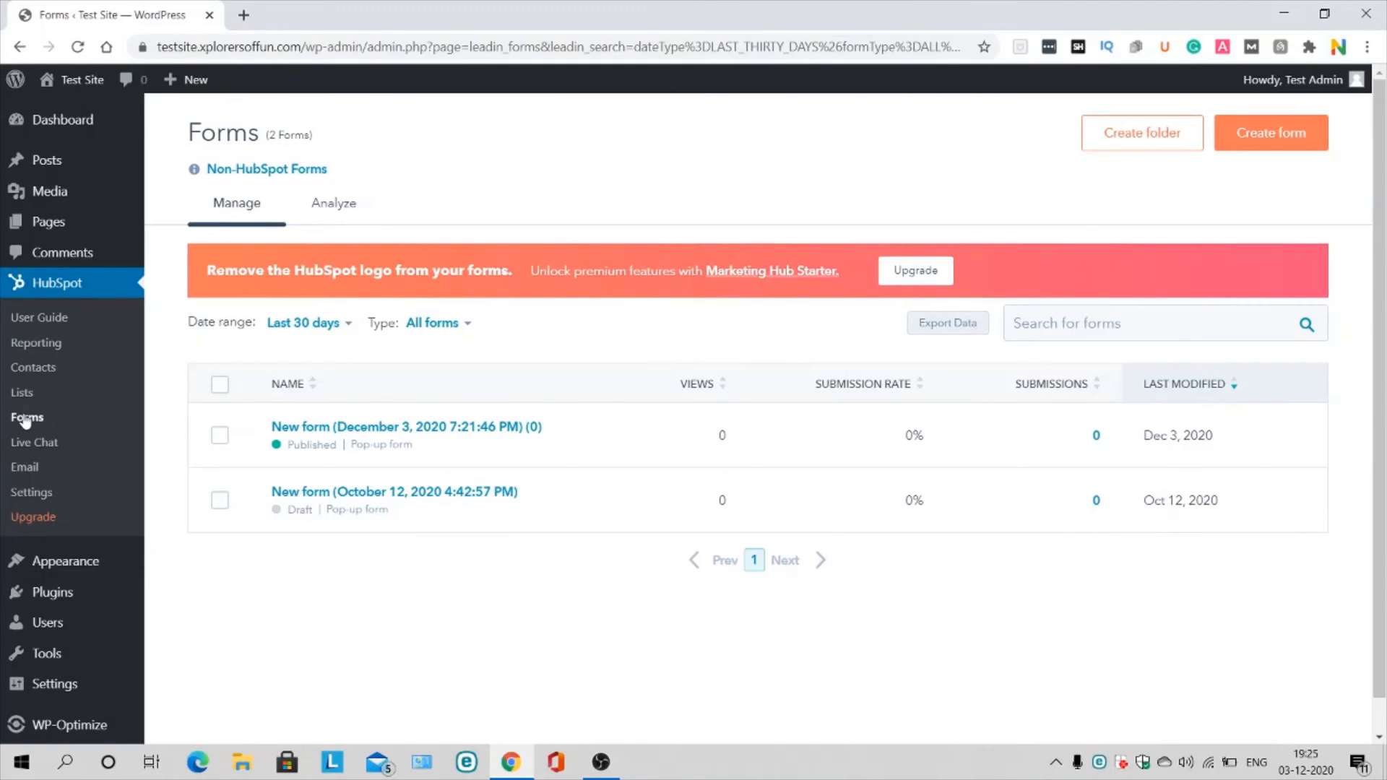
Step: Compare Marketing Hub plans on HubSpot Upgrade: Starter $45/mo, Professional $800/mo, Enterprise $3,200/mo
left_click(42, 520)
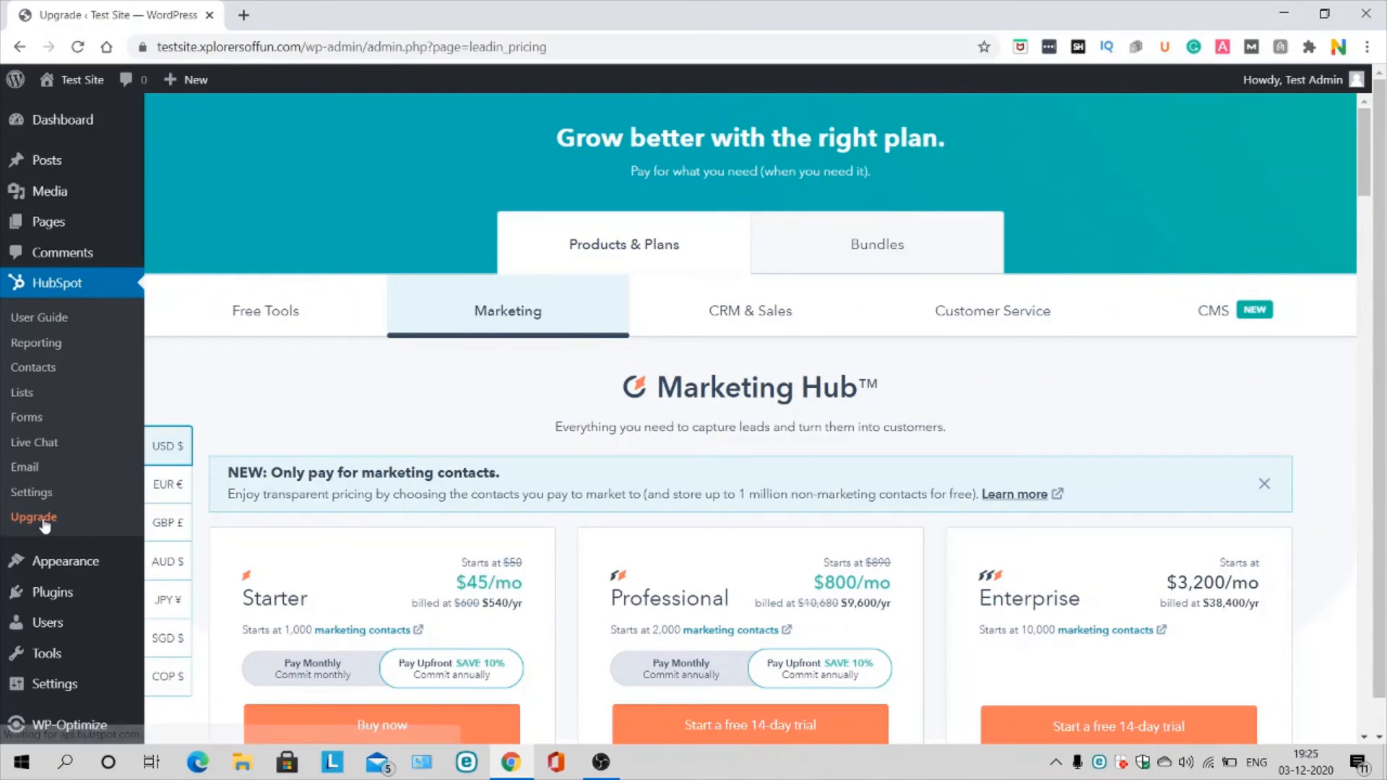
scroll(575, 611, "down", 6)
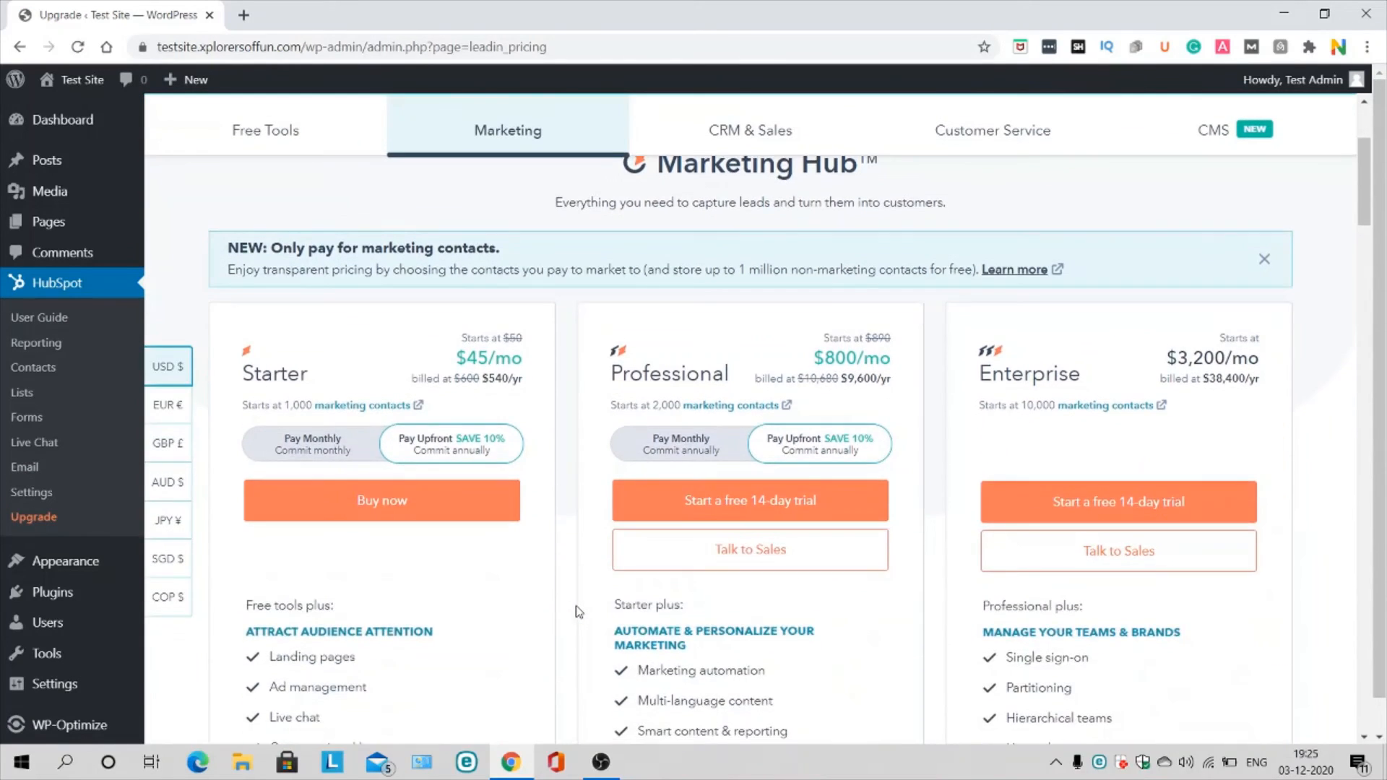
scroll(576, 611, "up", 5)
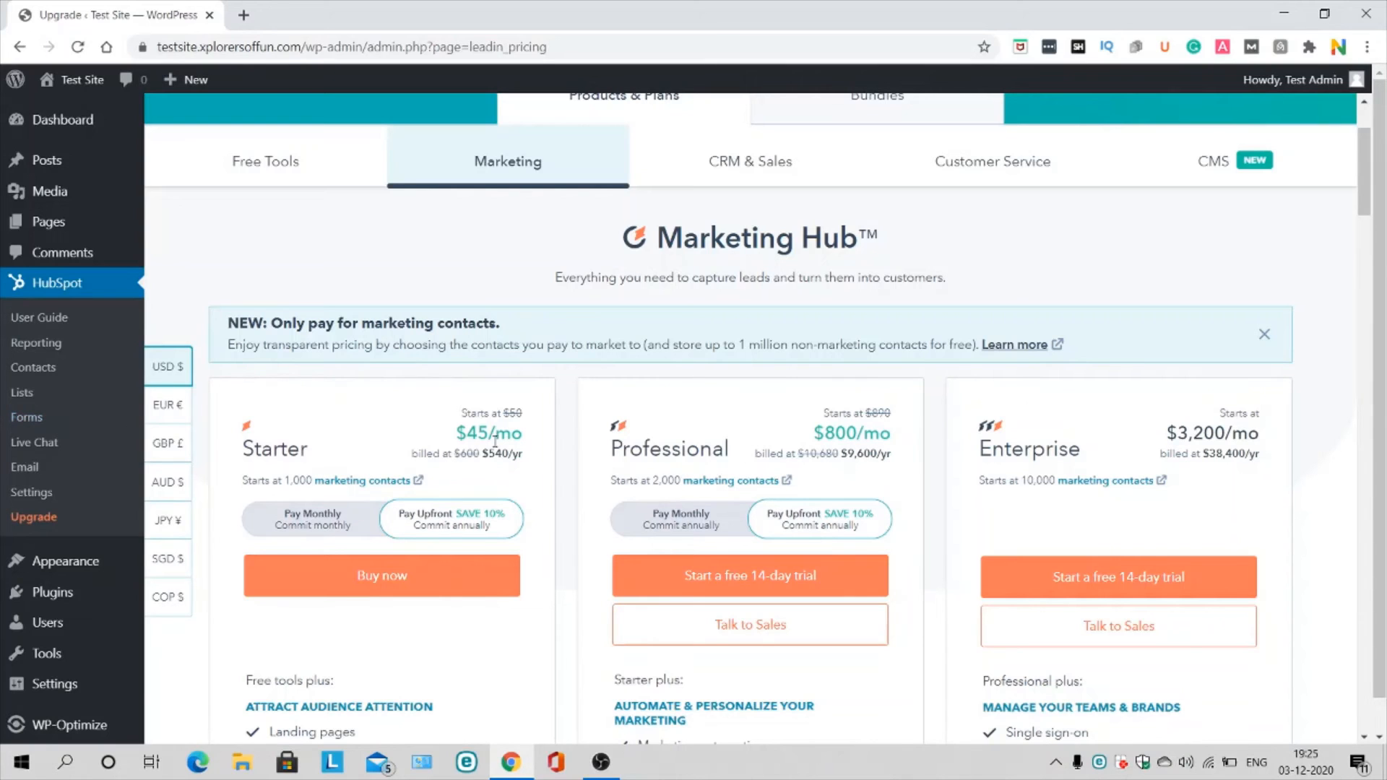
scroll(598, 412, "down", 4)
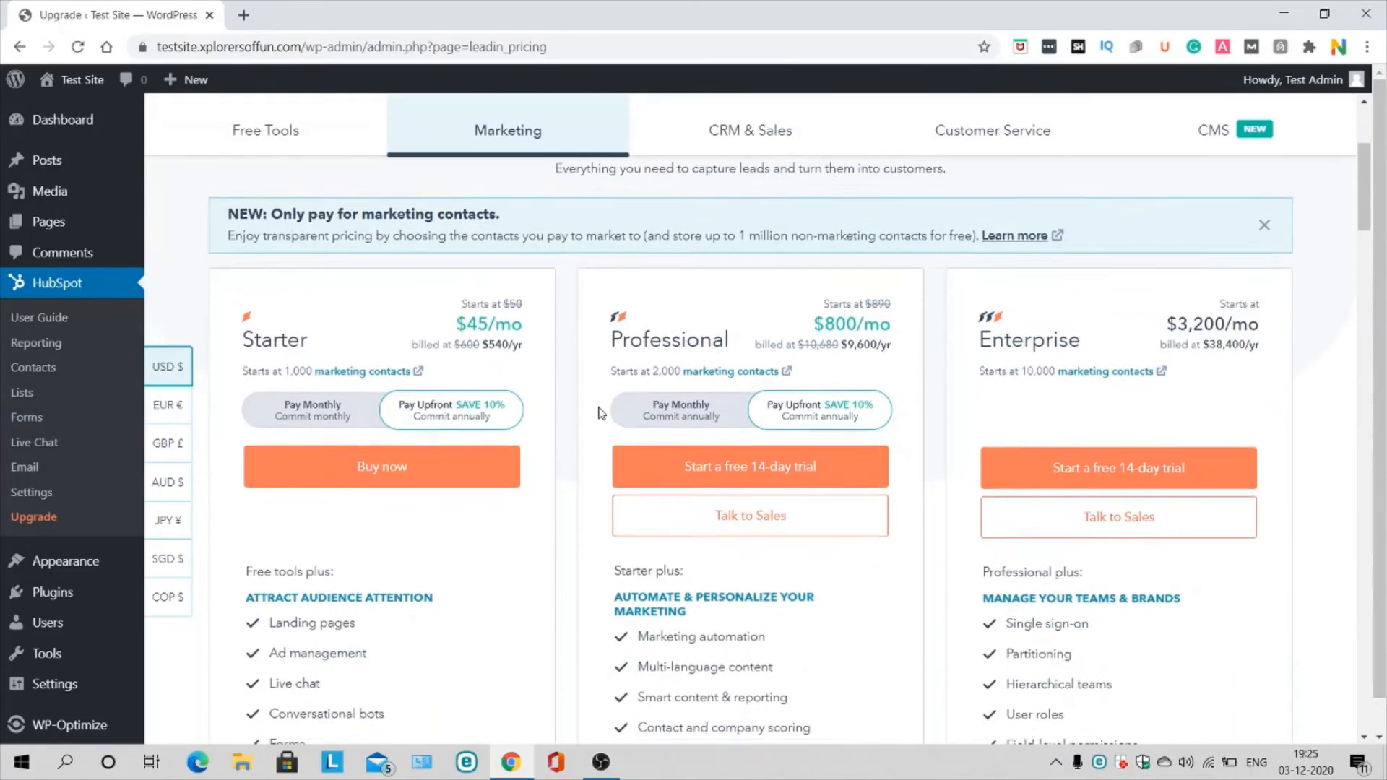
scroll(598, 412, "up", 3)
scroll(598, 412, "down", 5)
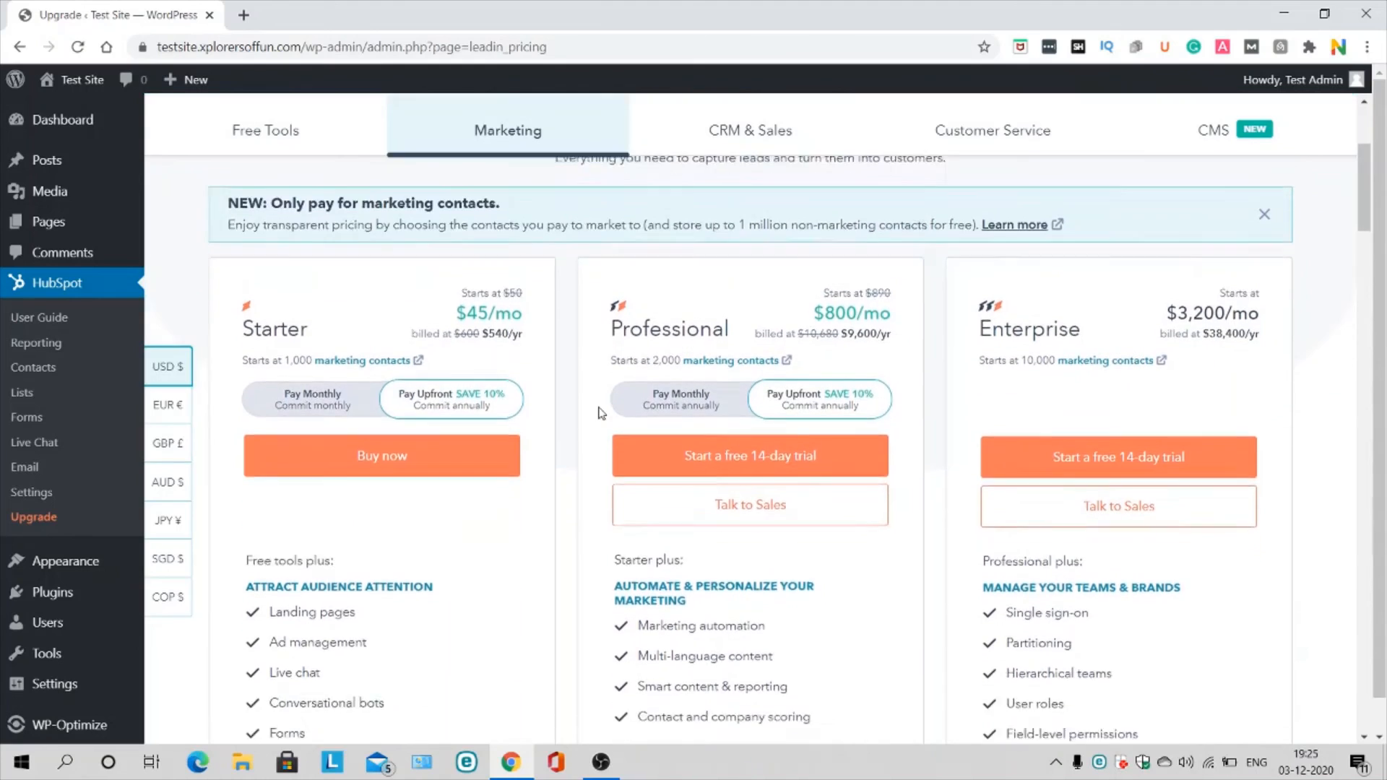
scroll(598, 413, "up", 6)
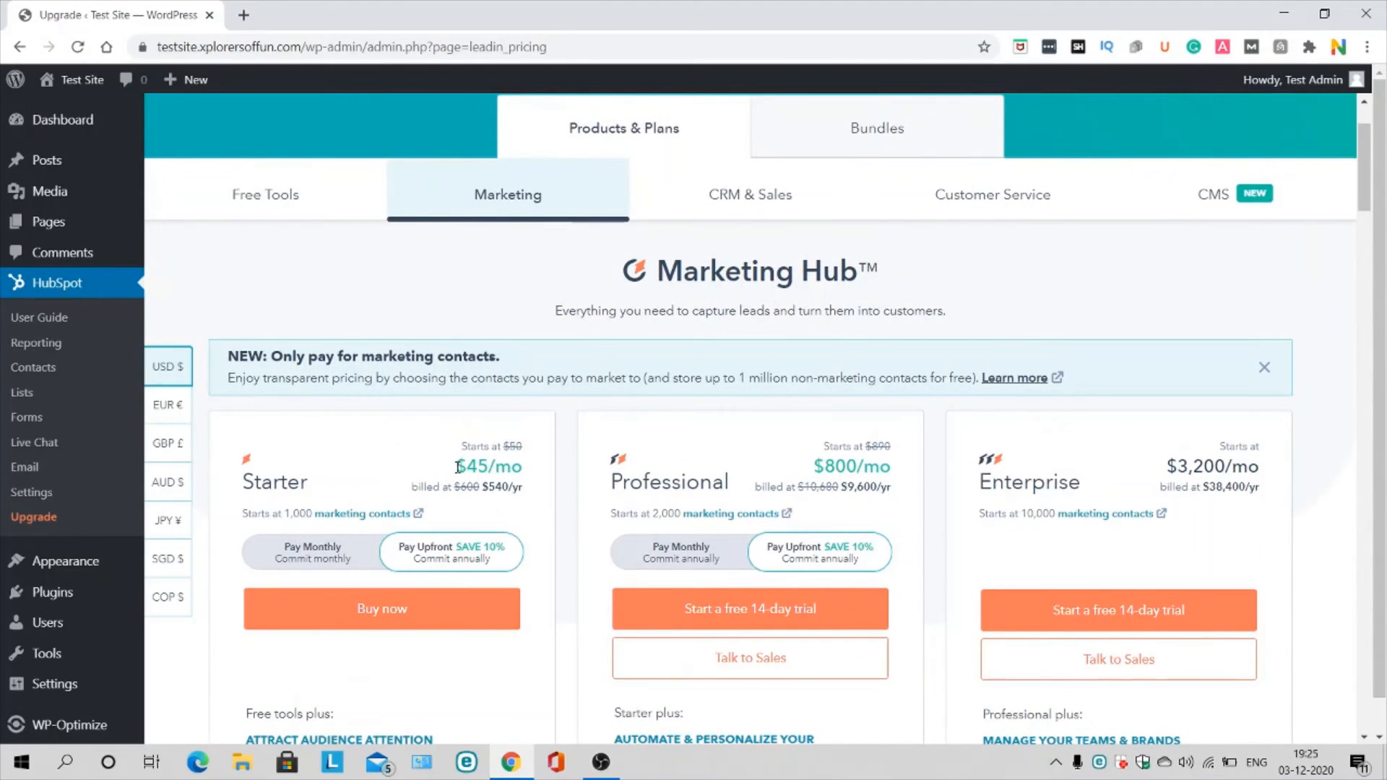
scroll(341, 619, "down", 1)
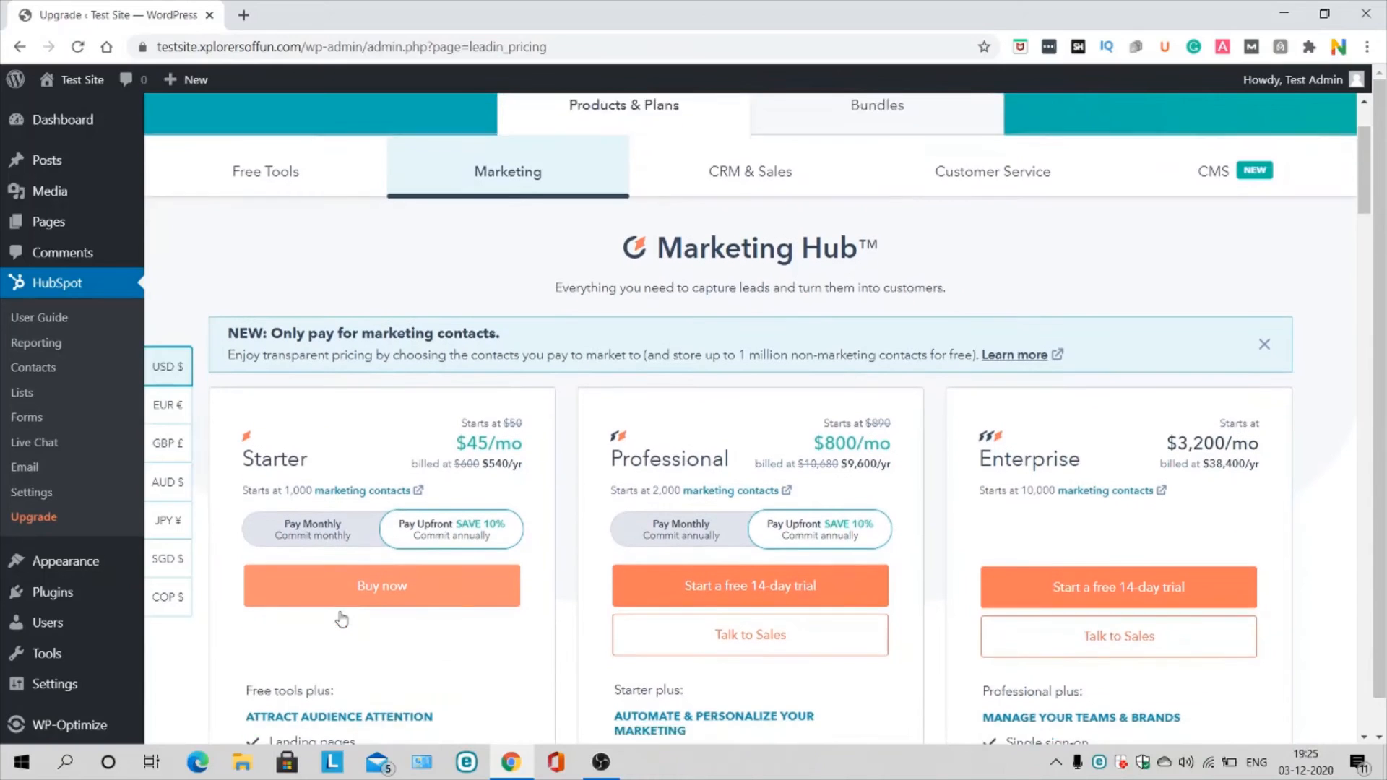
scroll(342, 619, "down", 1)
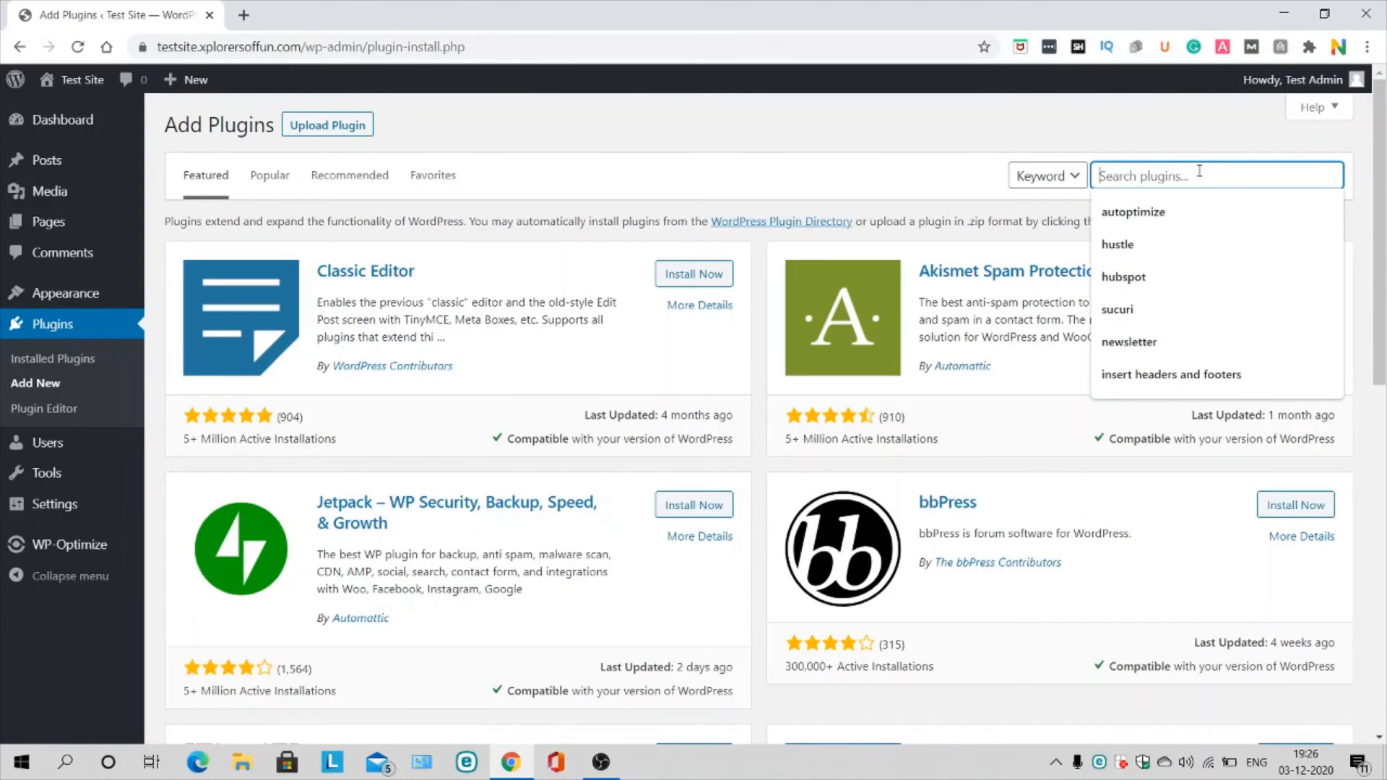
Step: Search the plugins for 'powr' and open the powr.io website in a new tab
type("powr")
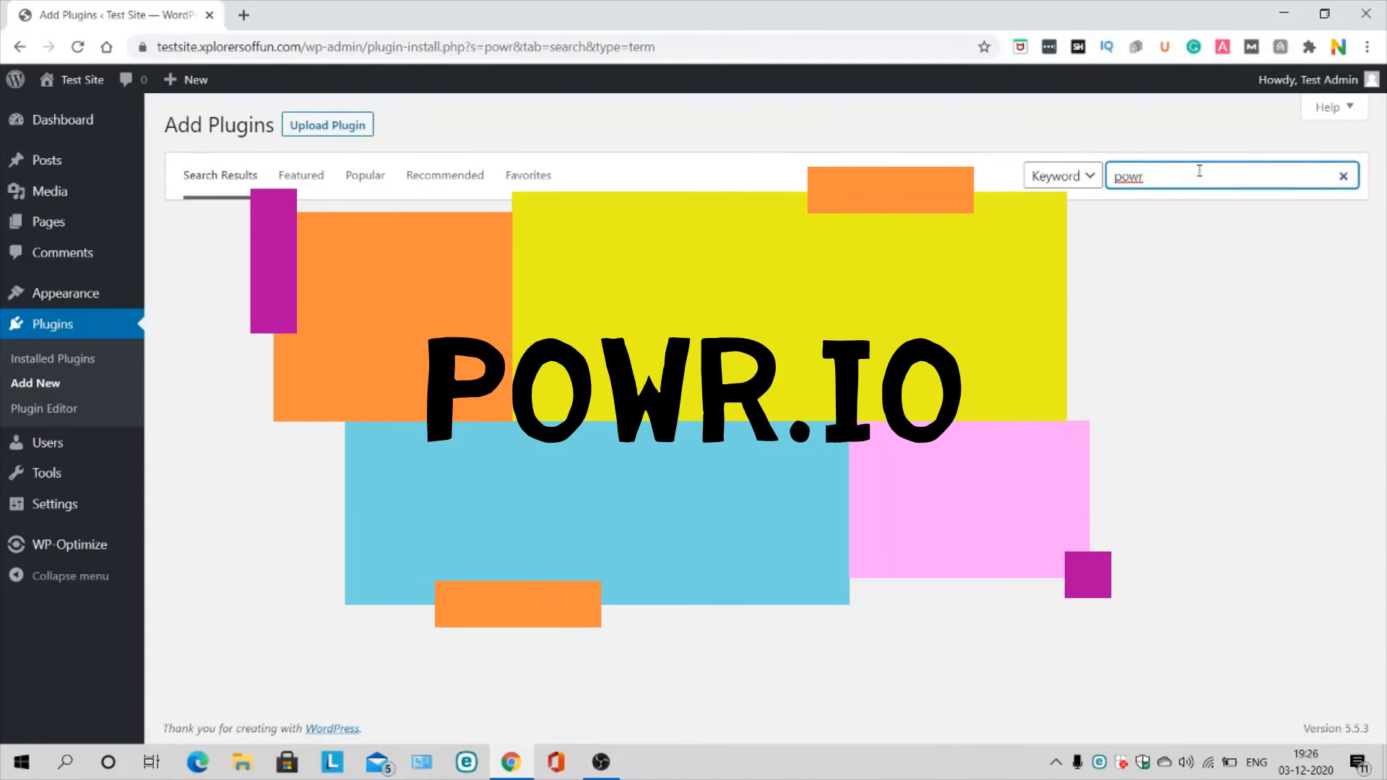
key("Return")
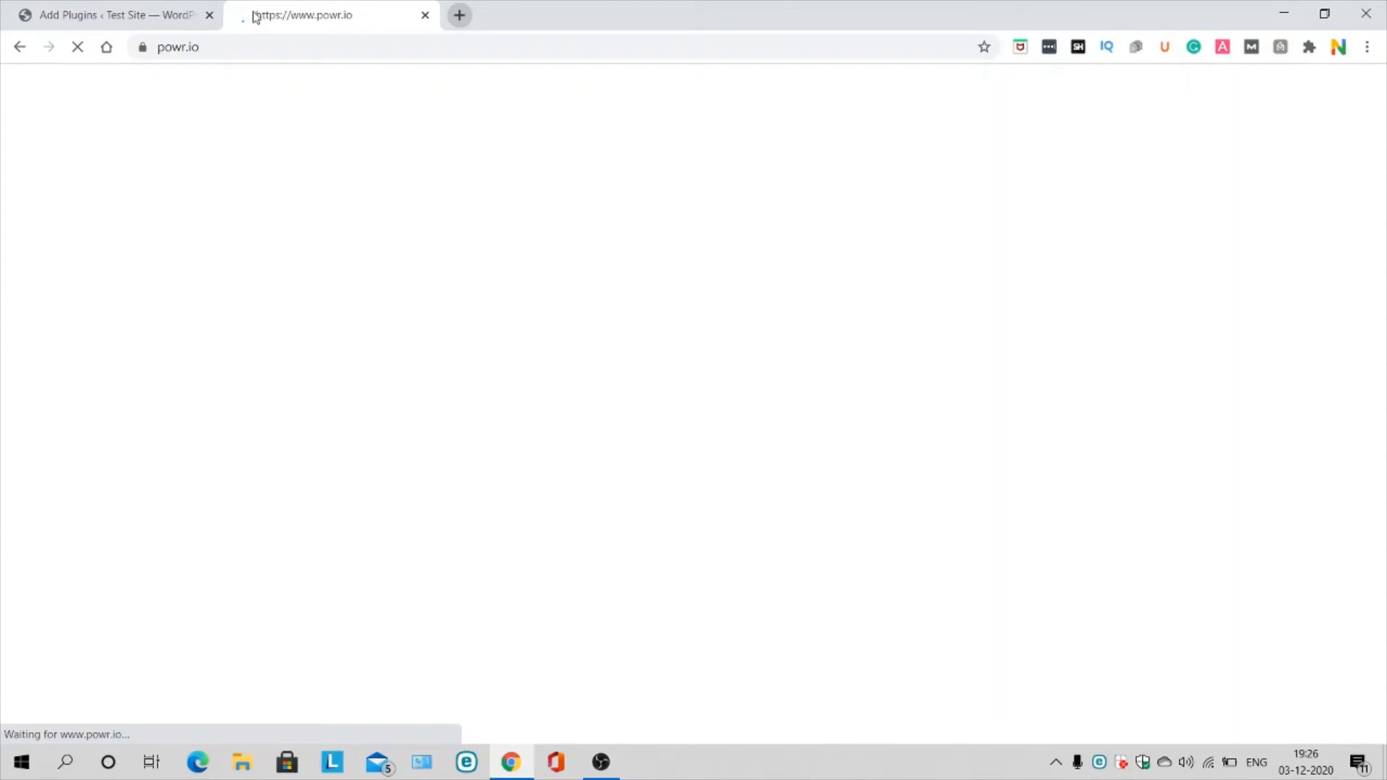
left_click(201, 11)
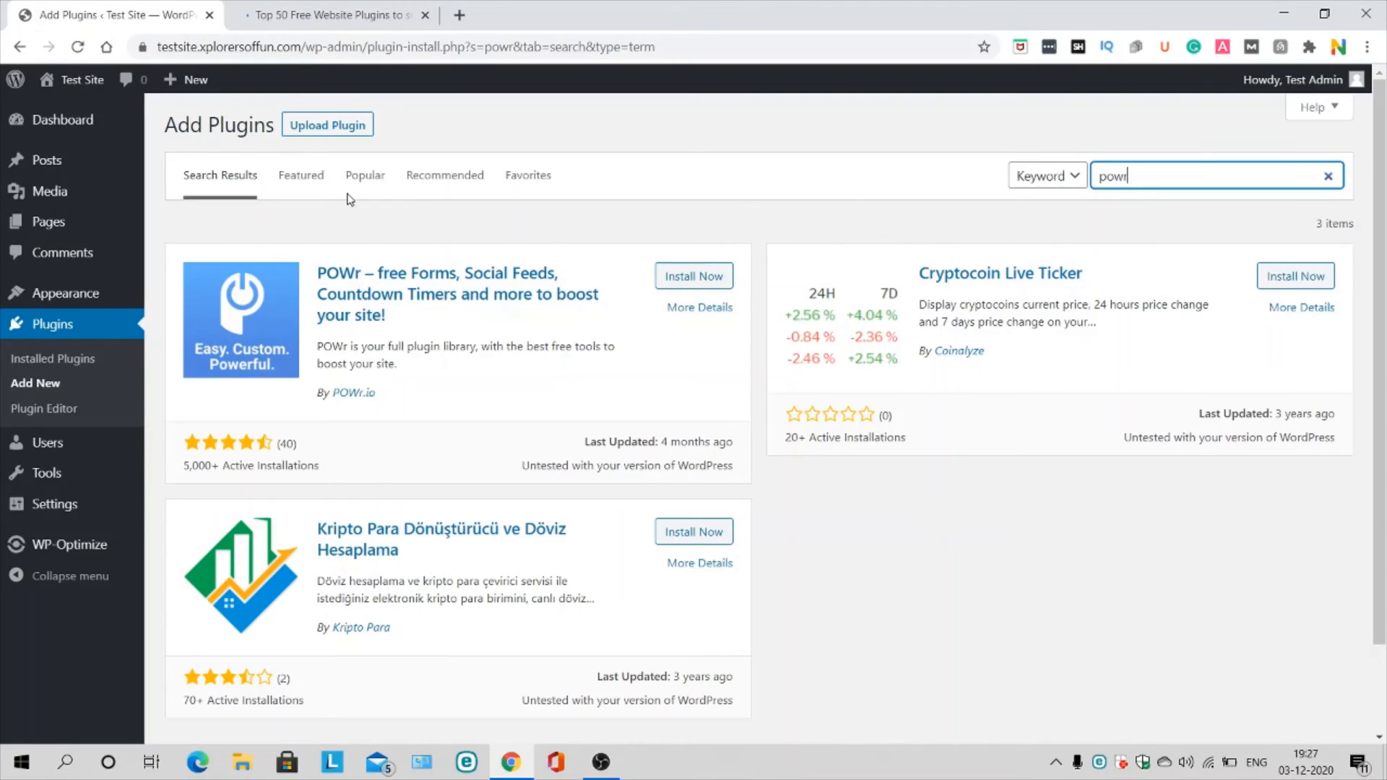
left_click(354, 6)
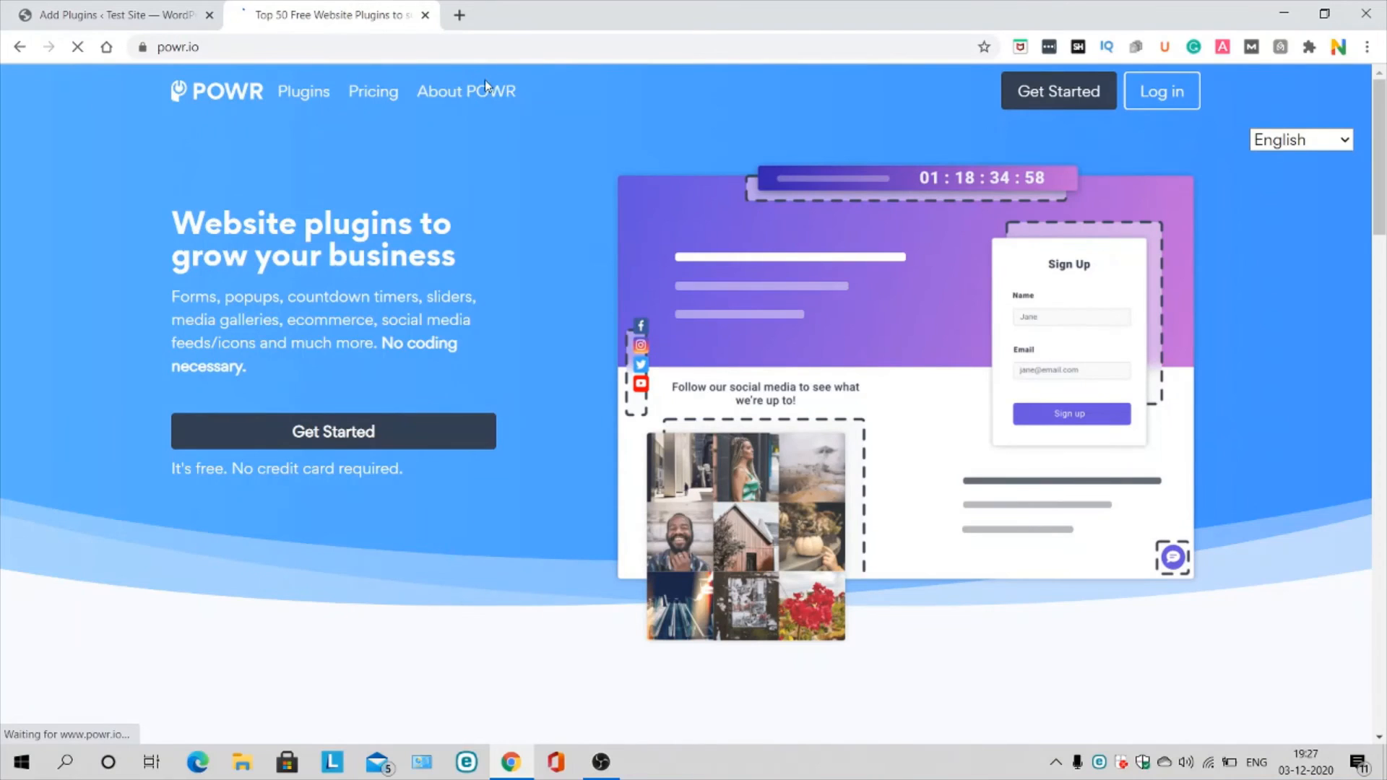
Step: Log in to powr.io and open the App Library from the dashboard's Create New App
left_click(1169, 97)
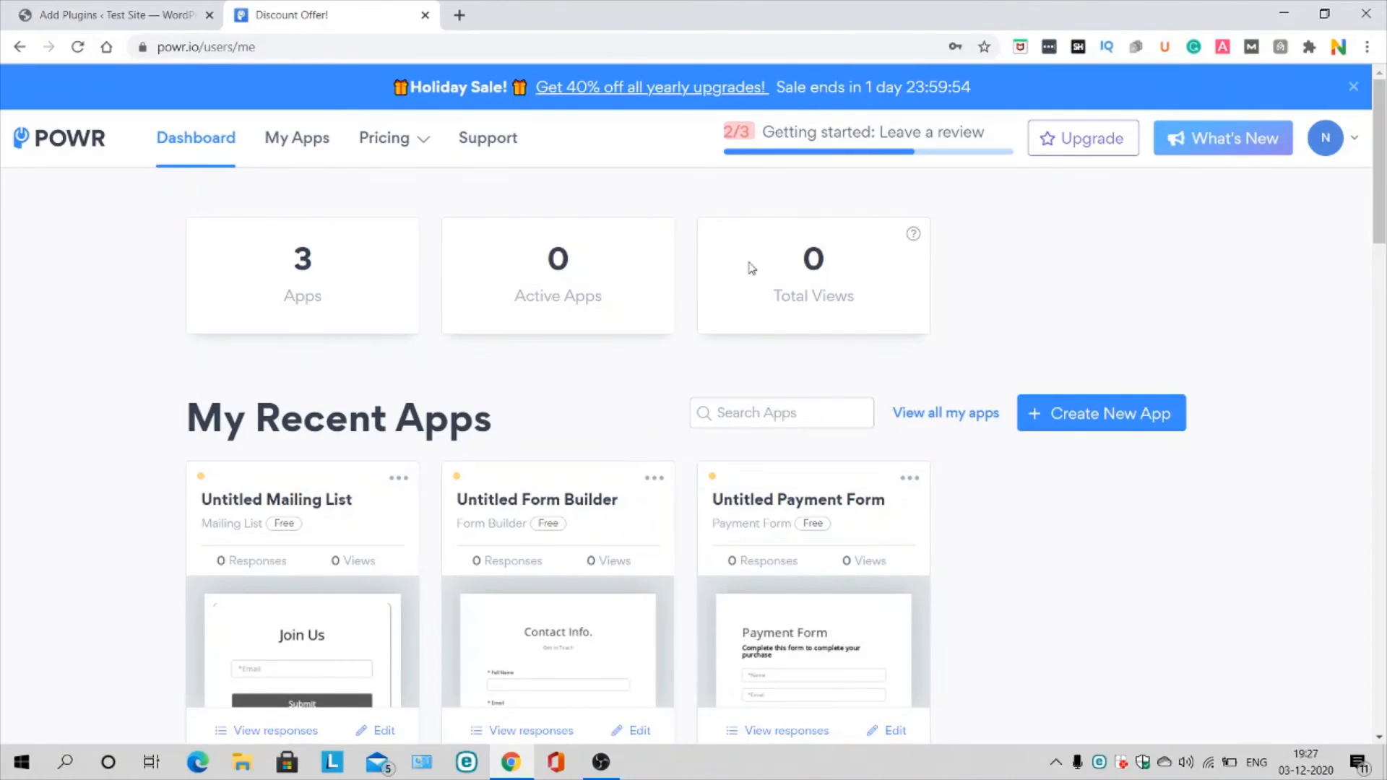
scroll(1089, 412, "down", 4)
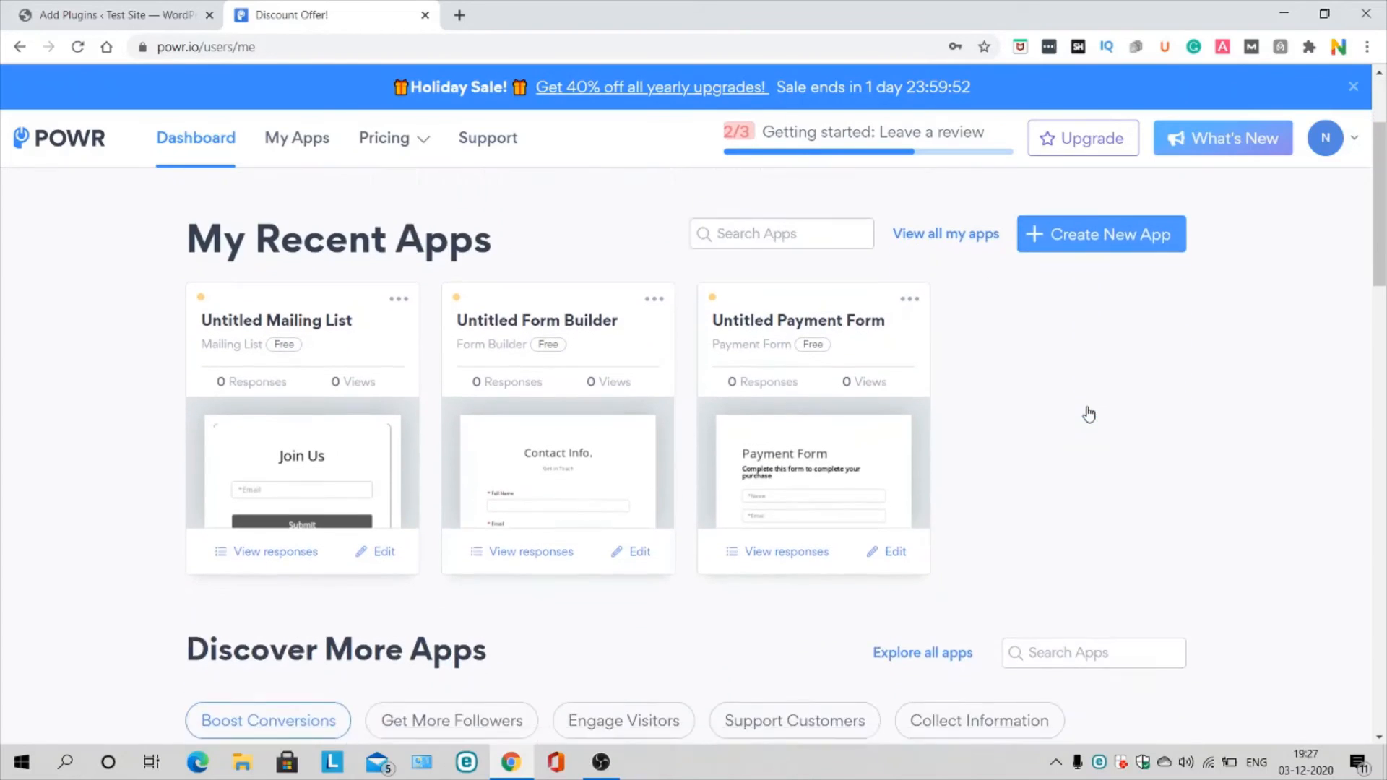
scroll(1089, 413, "up", 4)
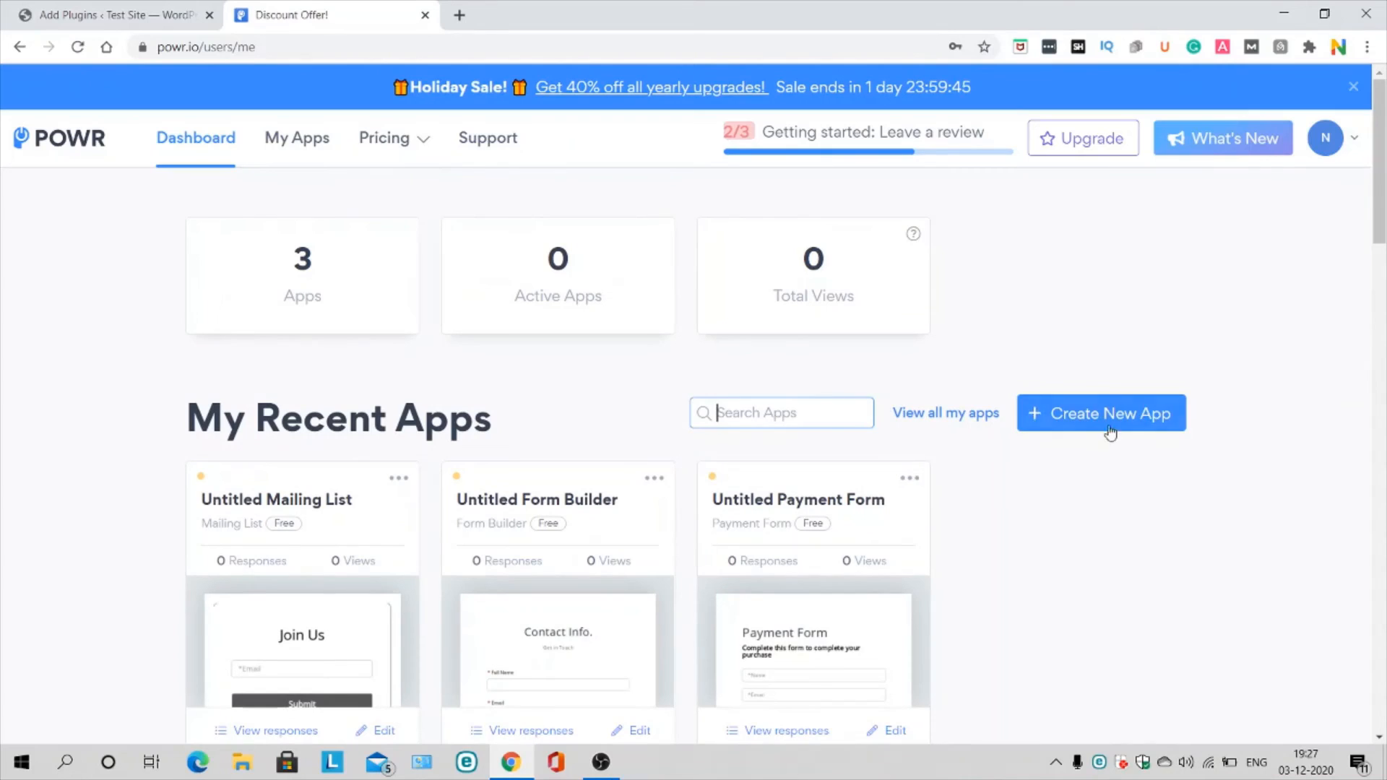
left_click(1105, 415)
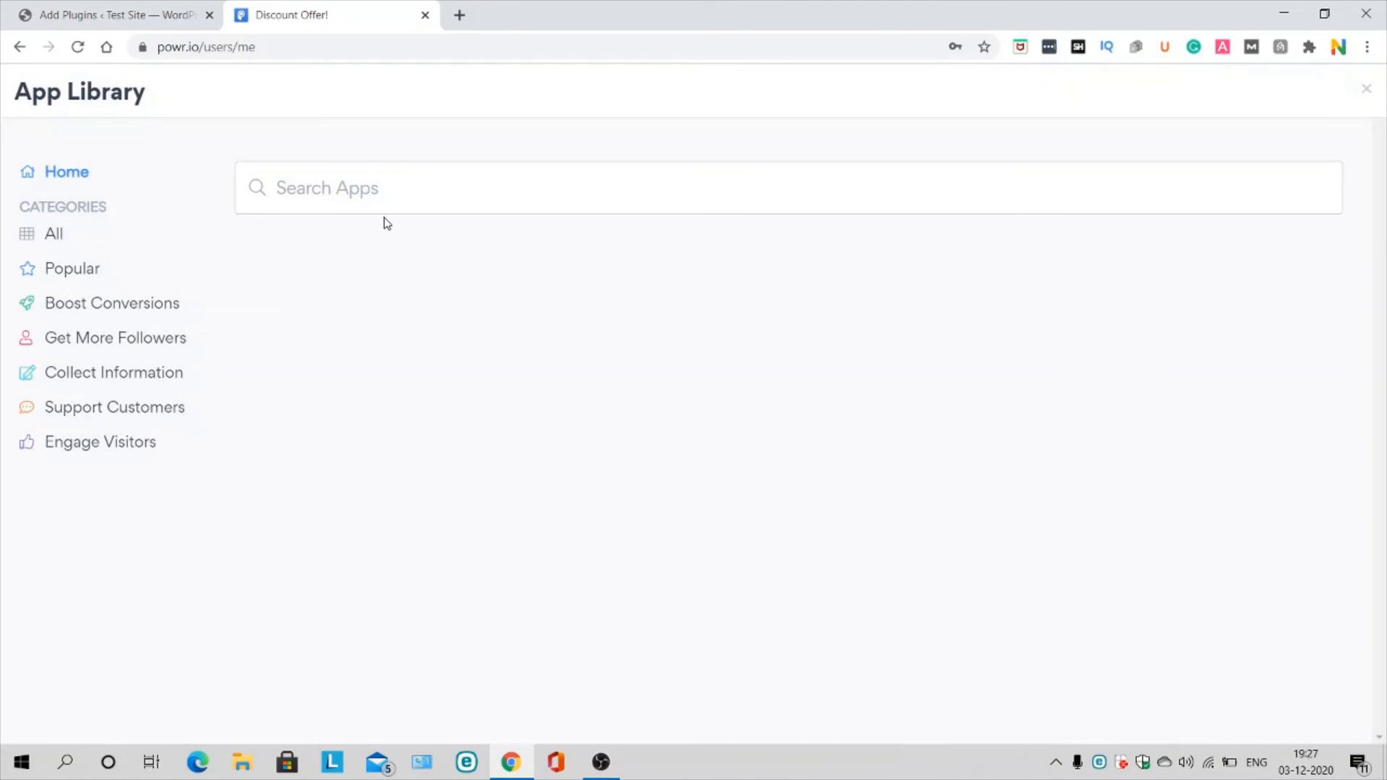
Step: Create a Popup app using the 'Subscribe for updates!' email capture template
mouse_move(412, 400)
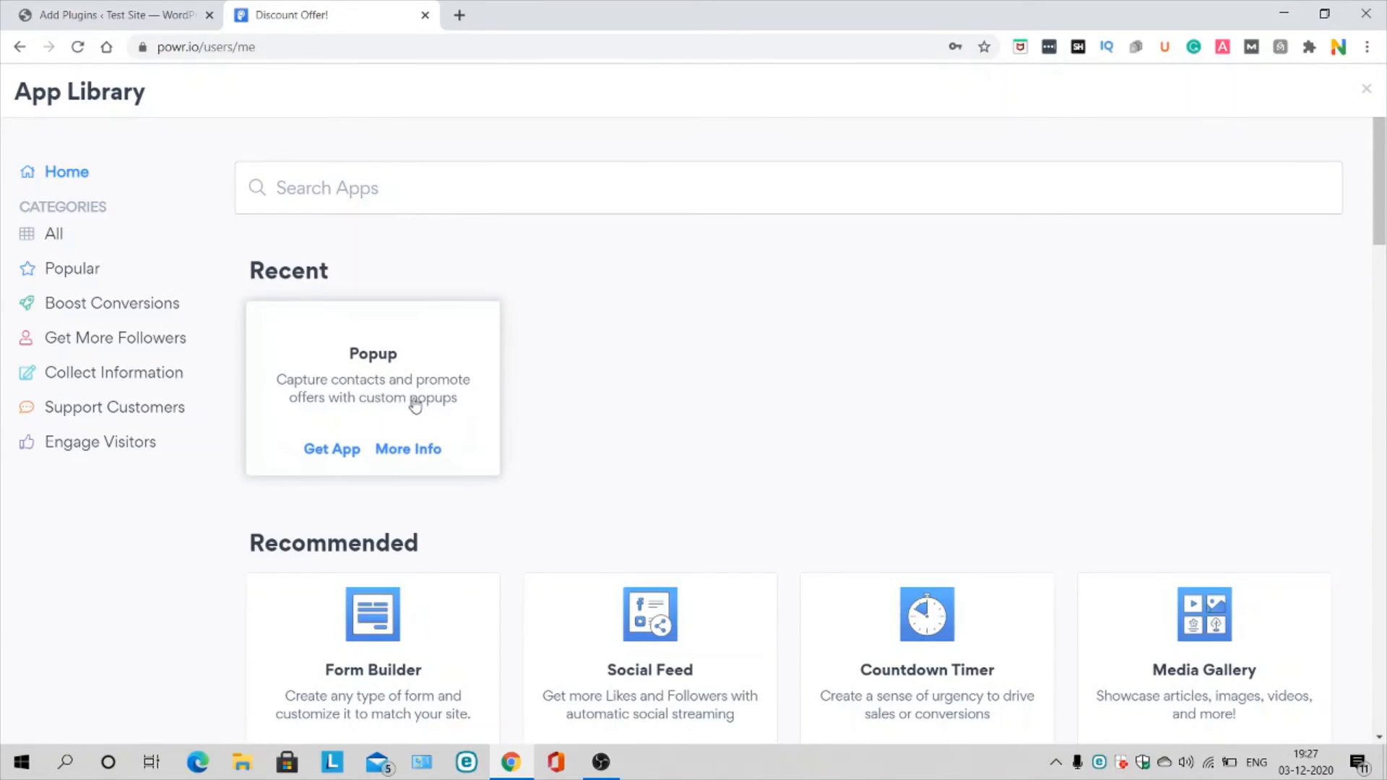
left_click(330, 450)
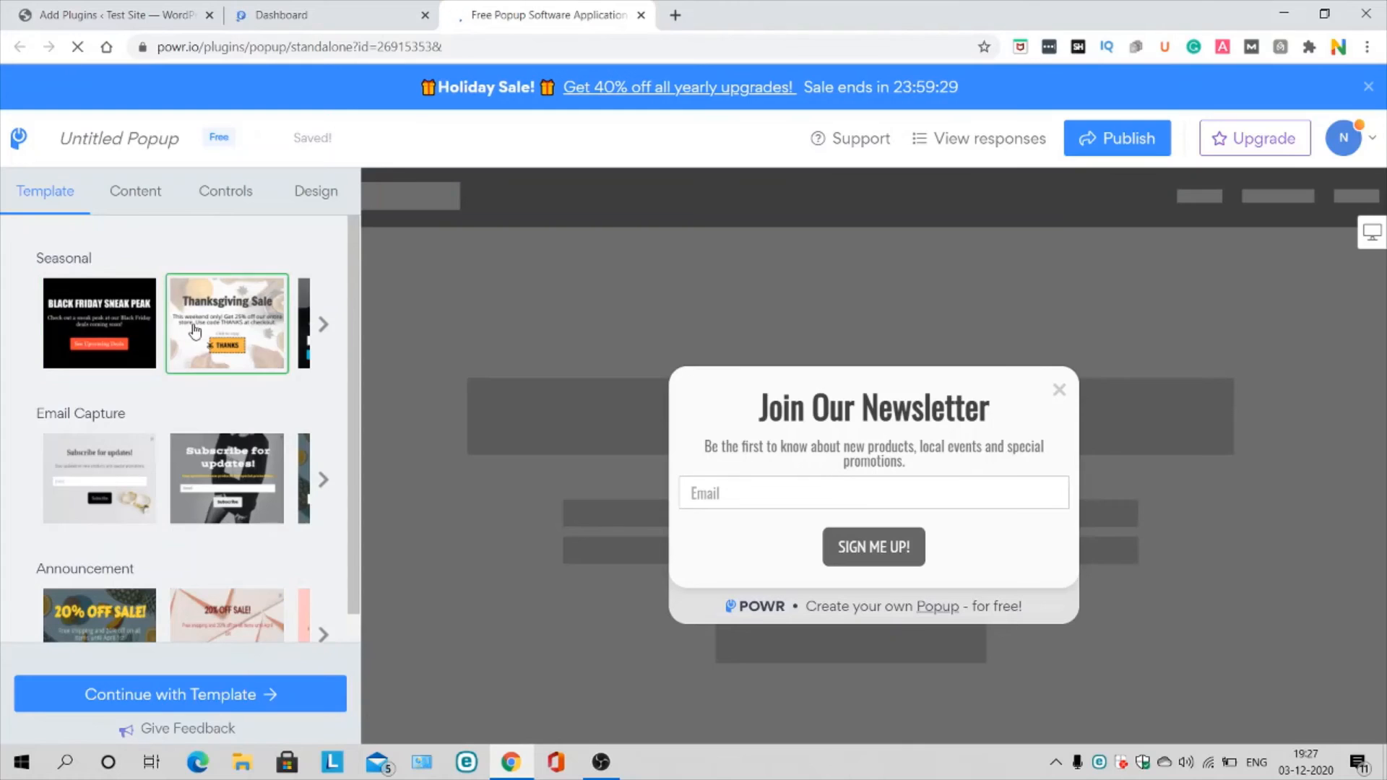
left_click(325, 486)
left_click(325, 486)
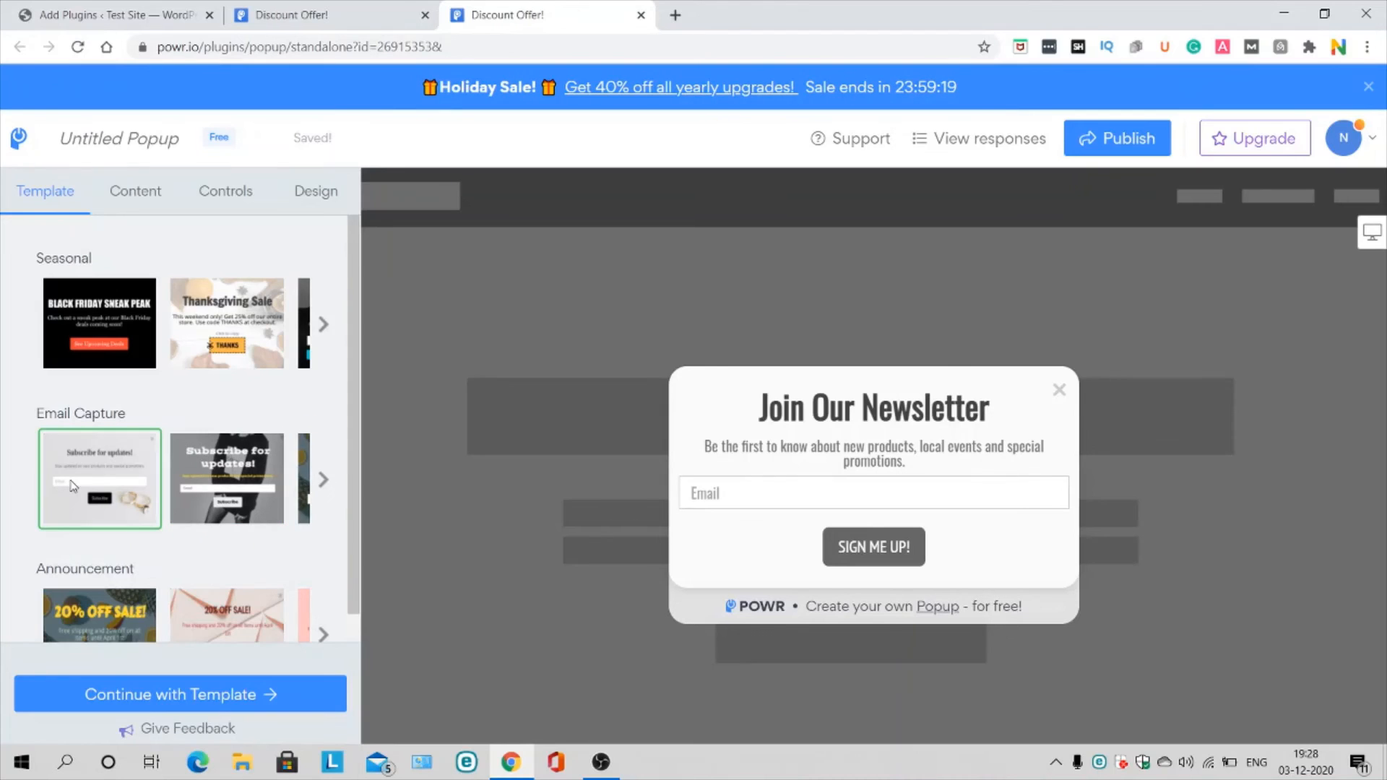
left_click(72, 485)
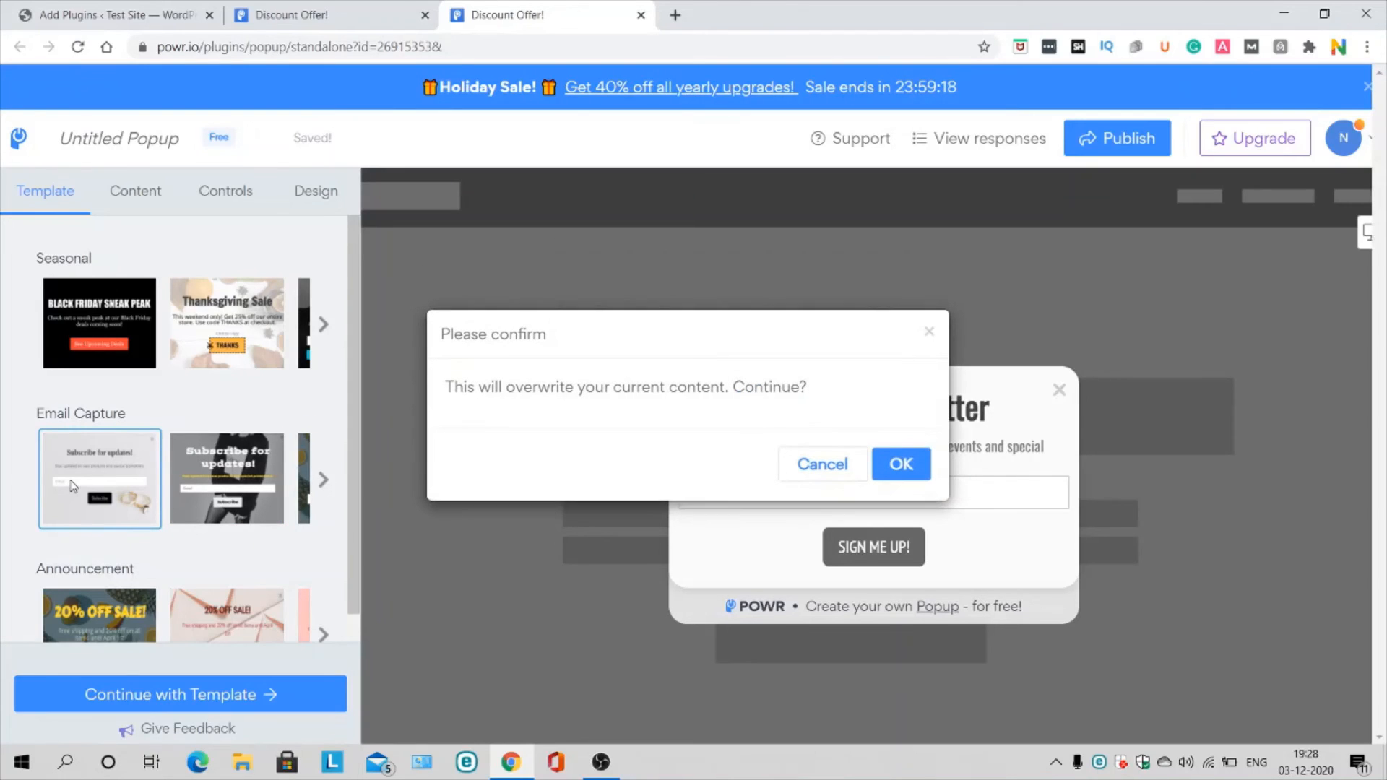
left_click(903, 466)
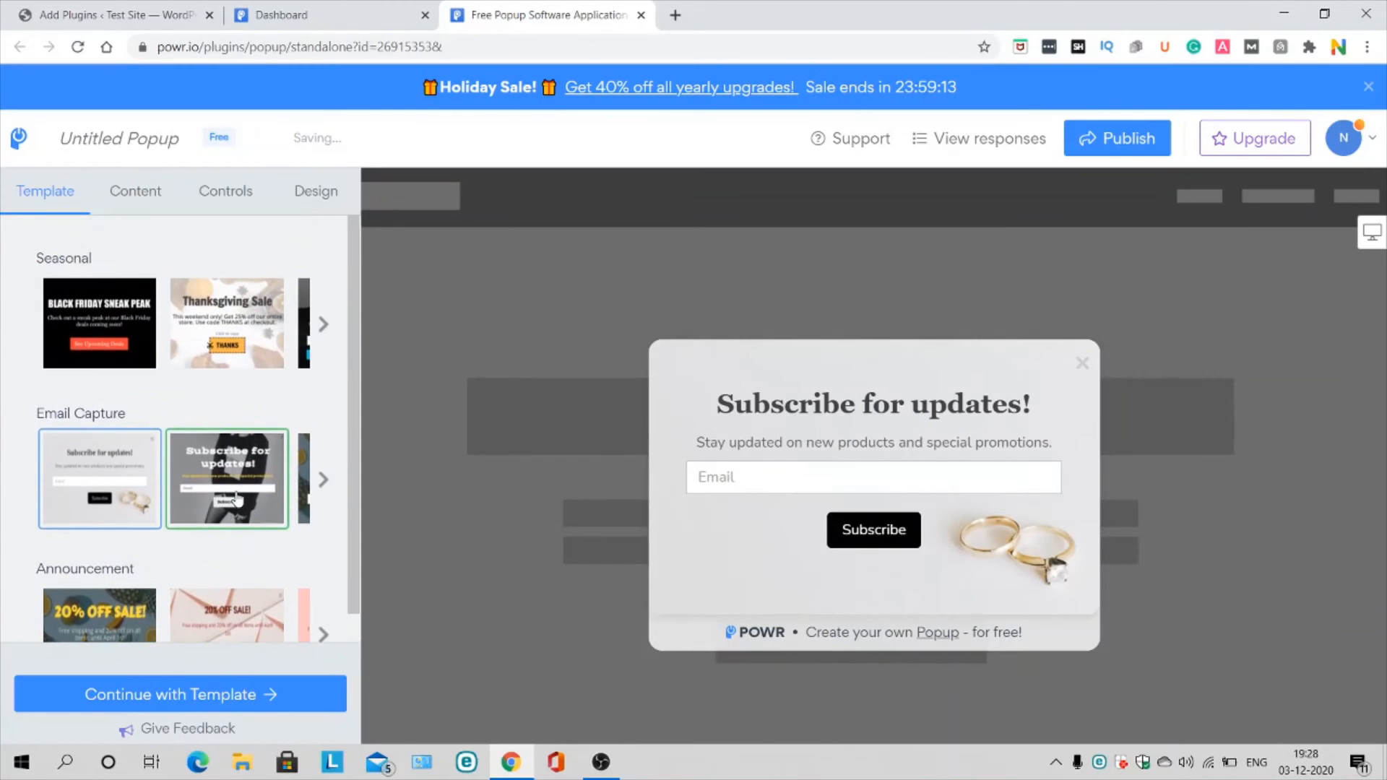
left_click(217, 697)
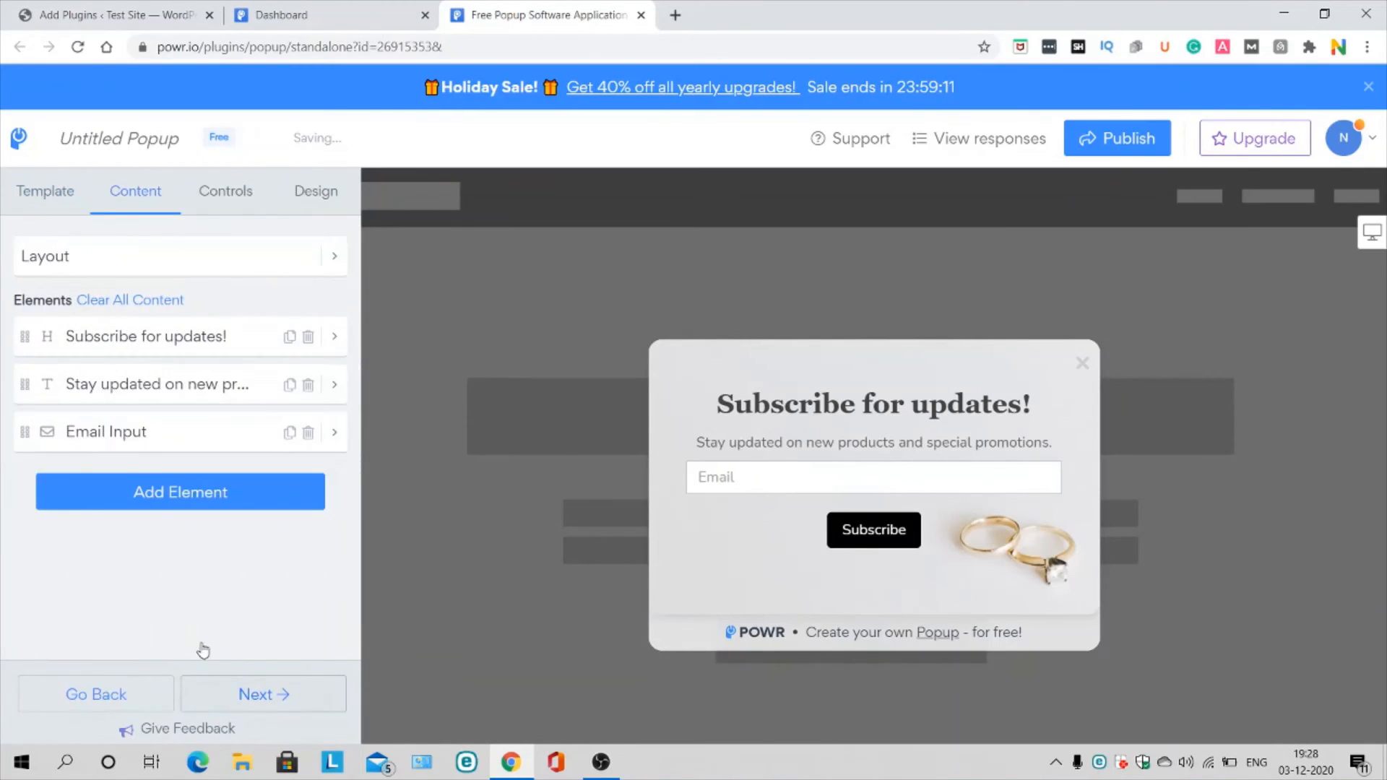
Step: Try the Fullscreen, Header and Corner popup layouts, then keep the popup Center-positioned
left_click(210, 267)
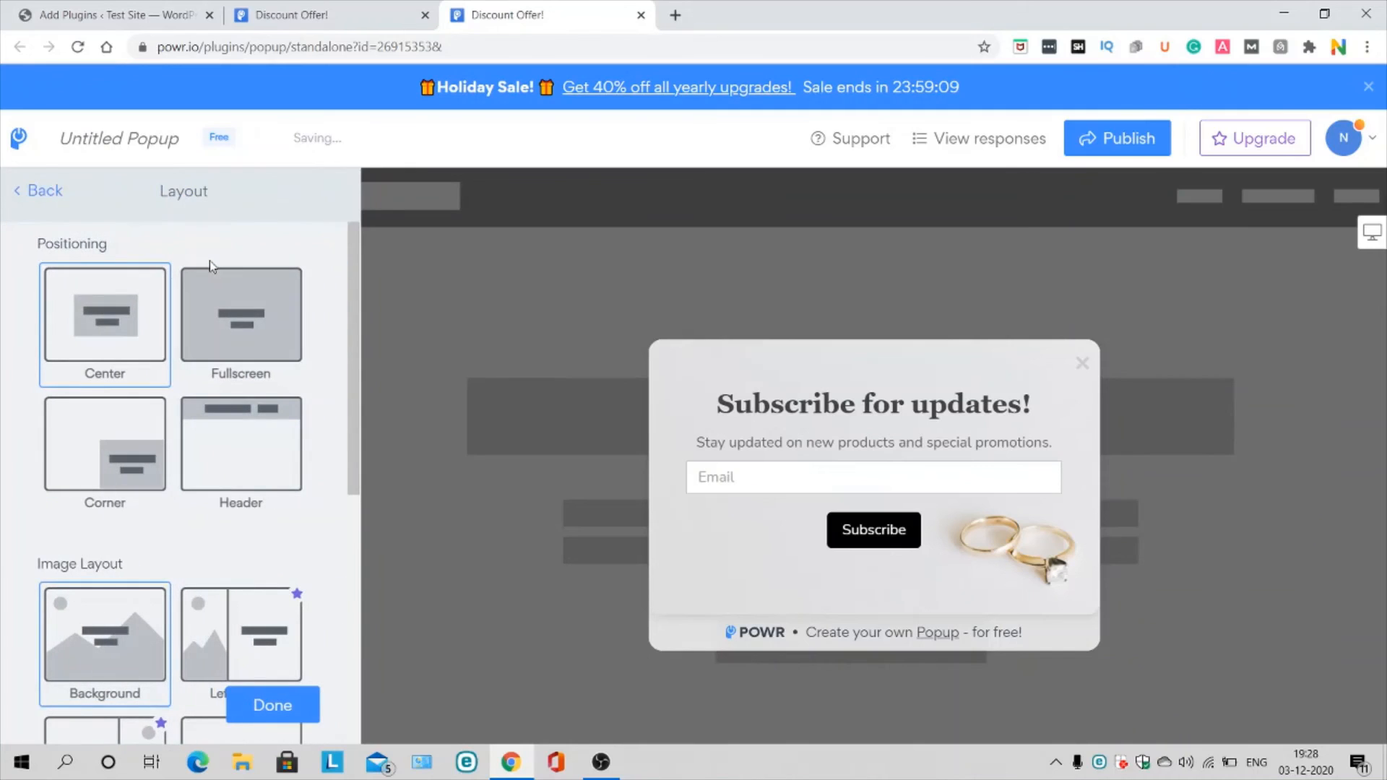
left_click(246, 341)
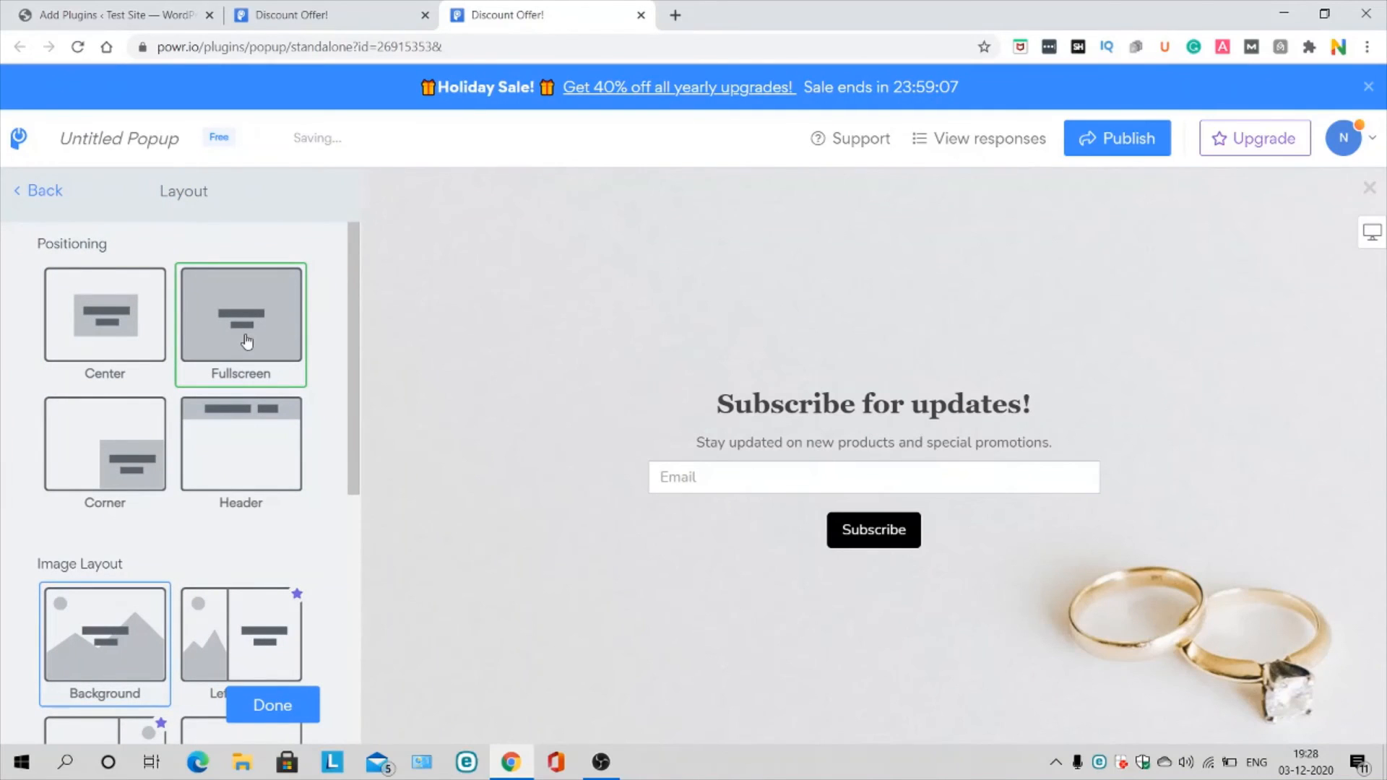
left_click(111, 333)
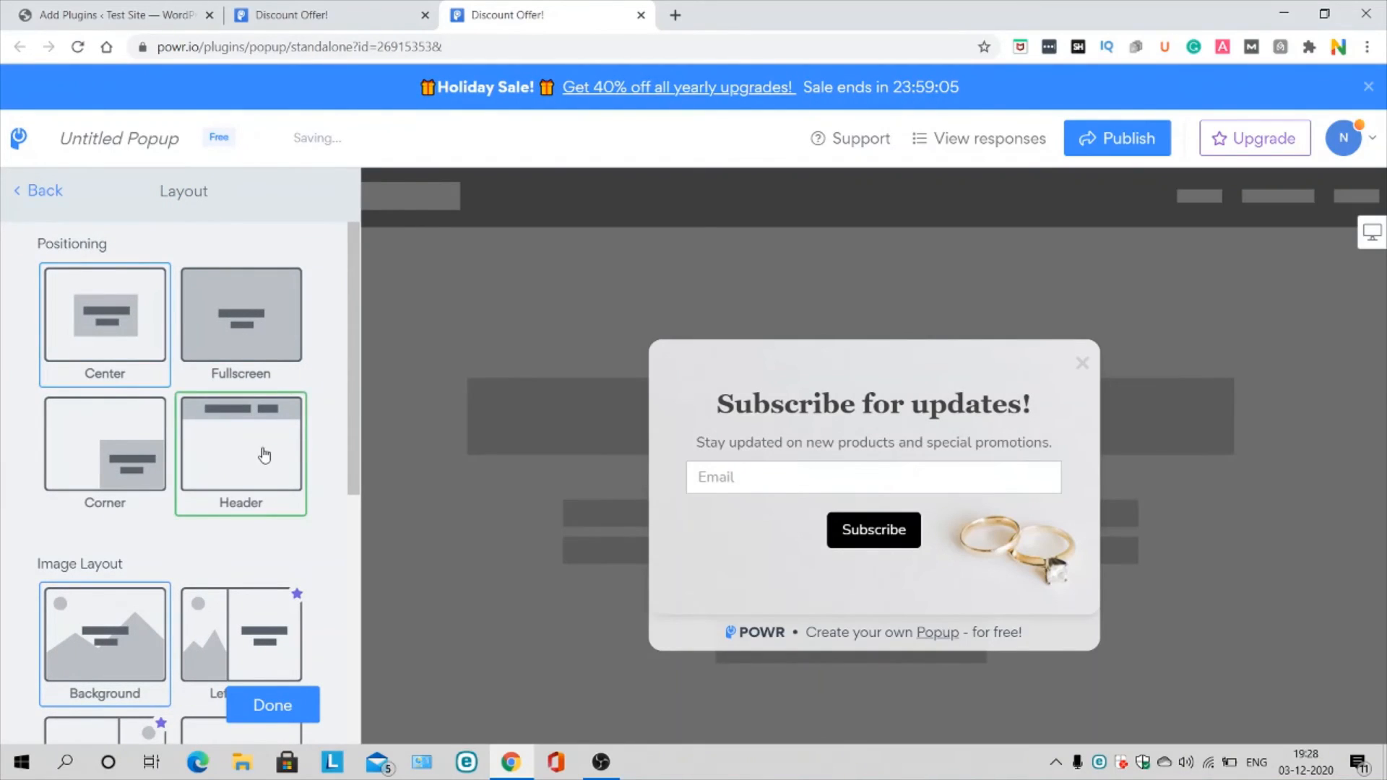
left_click(262, 452)
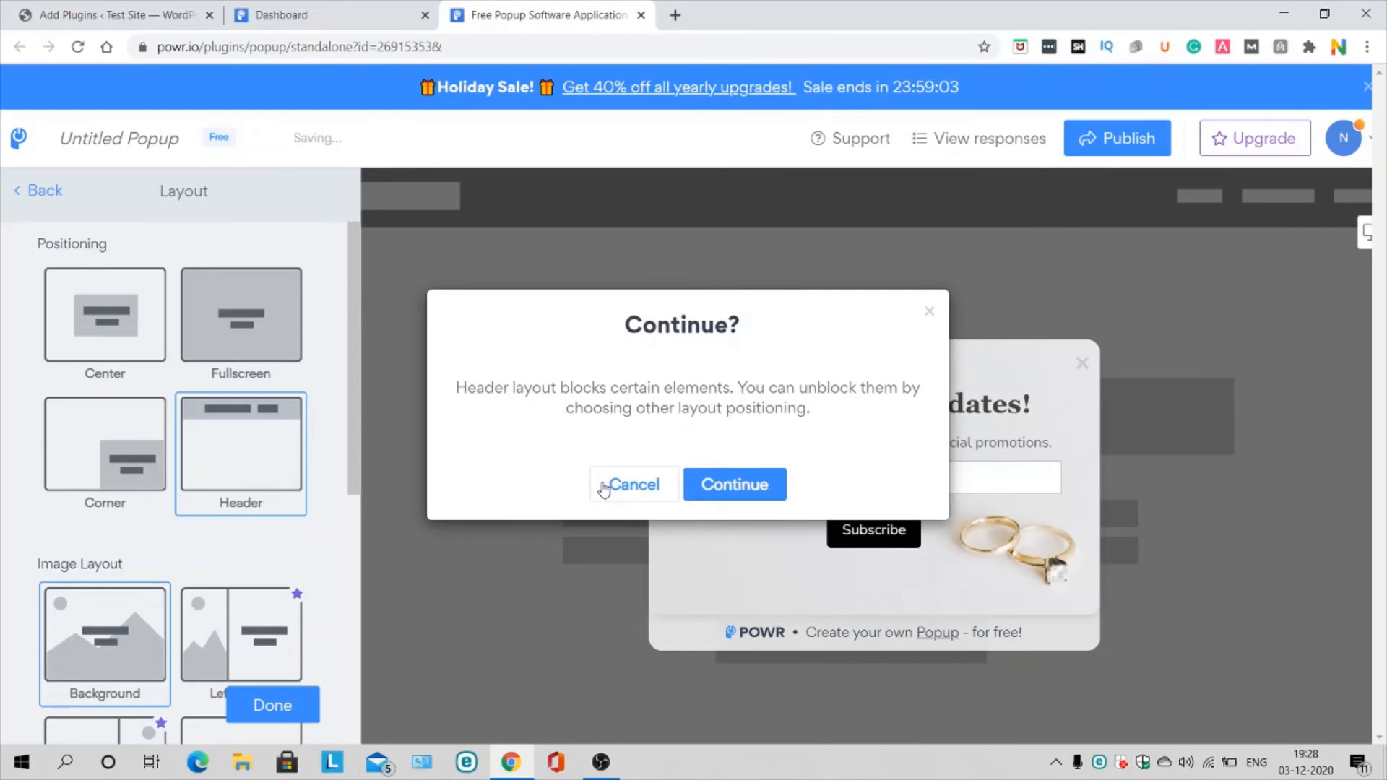
left_click(634, 484)
left_click(122, 455)
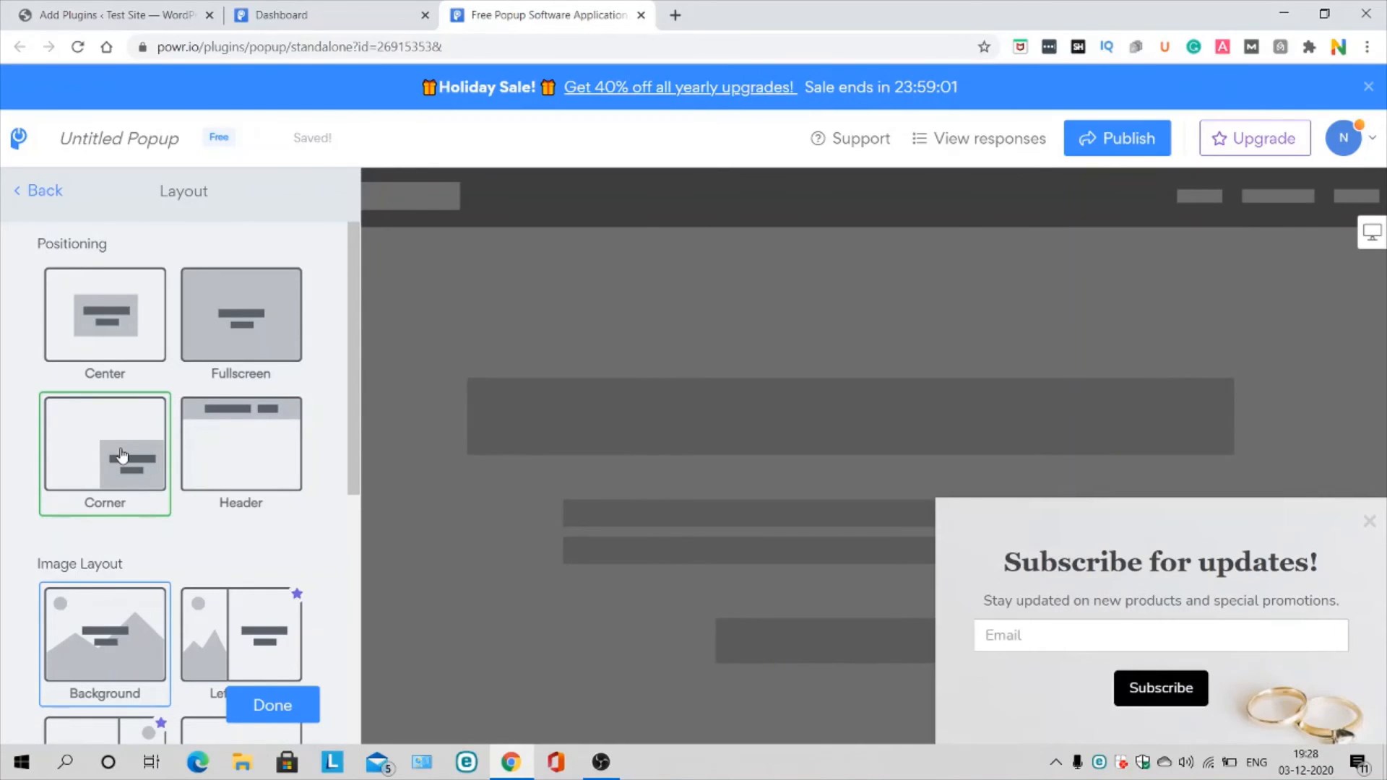
left_click(128, 330)
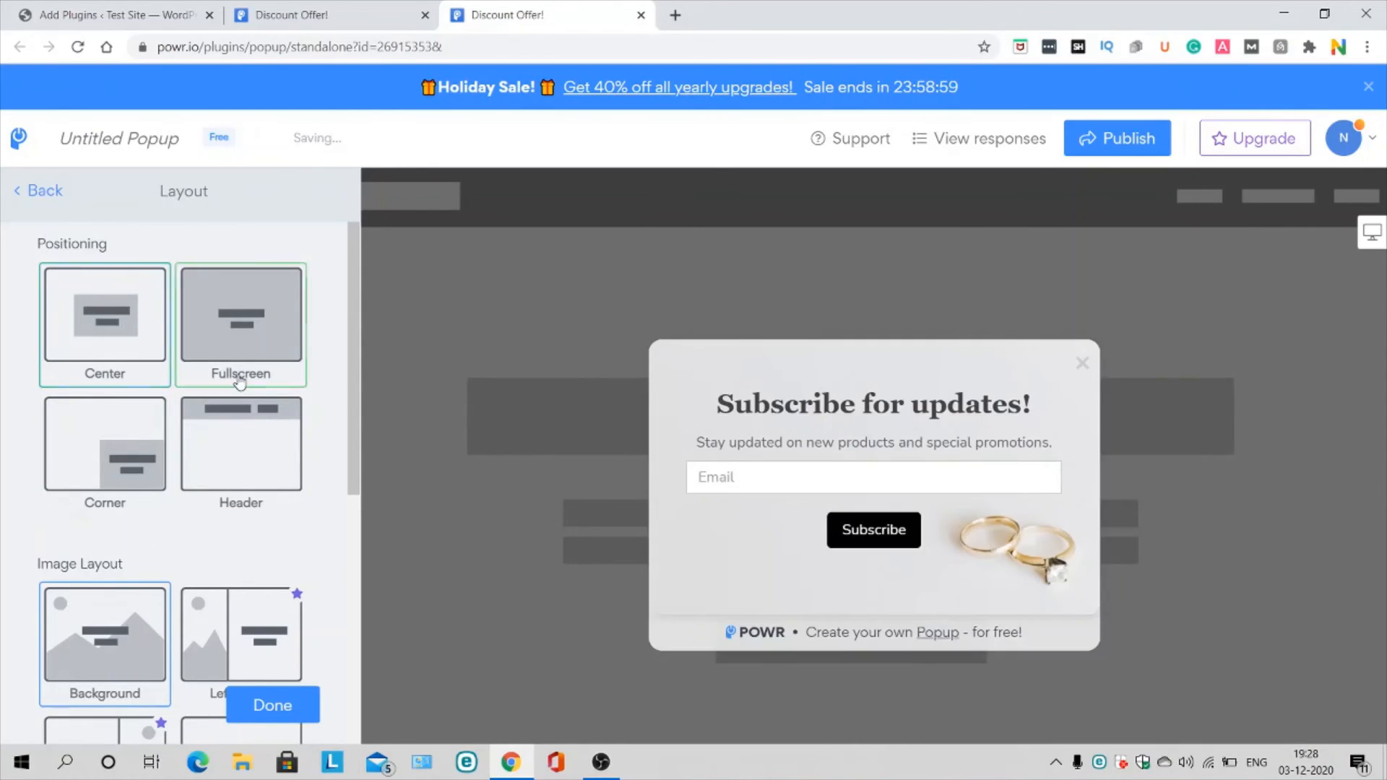
scroll(239, 380, "down", 4)
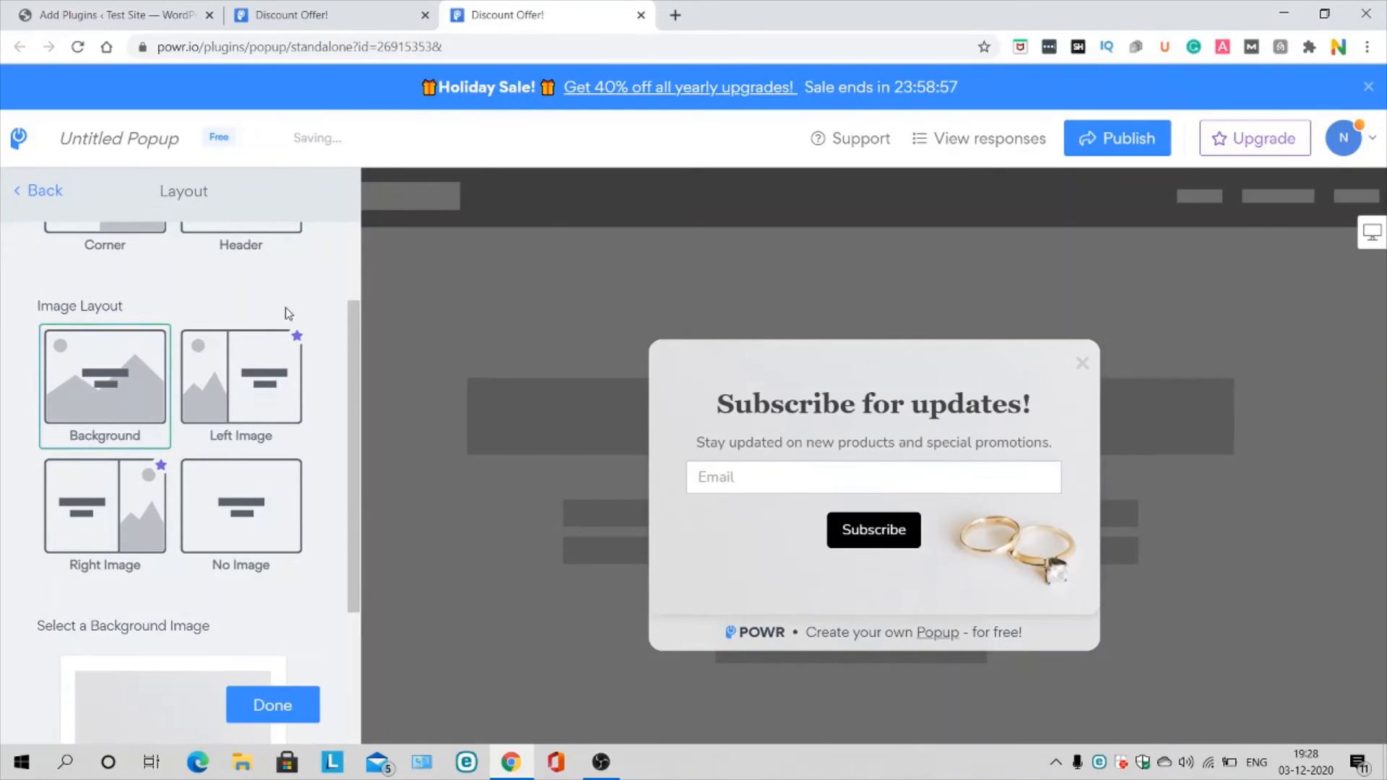